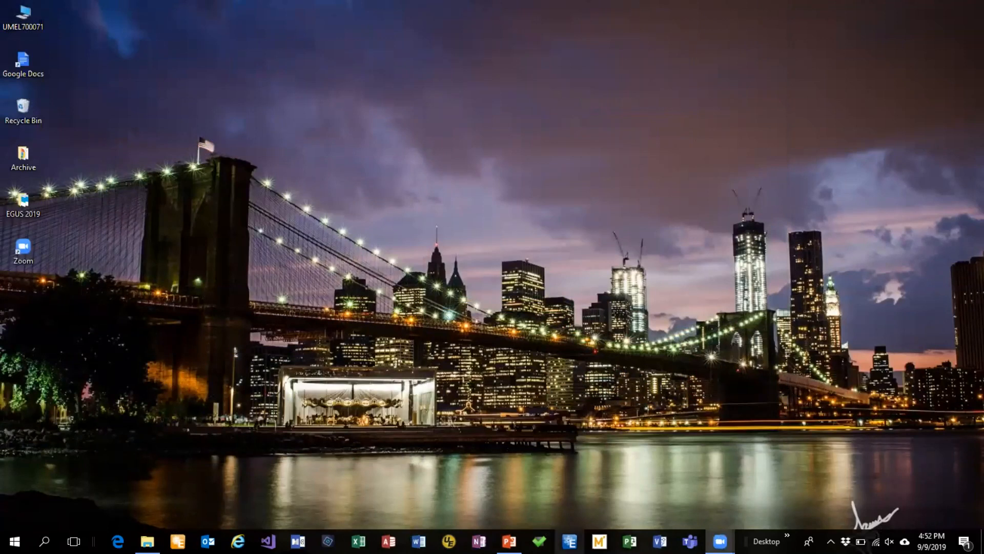
Launch Synergi Electric, close the feeder color scheme window, and exit the program
click(569, 541)
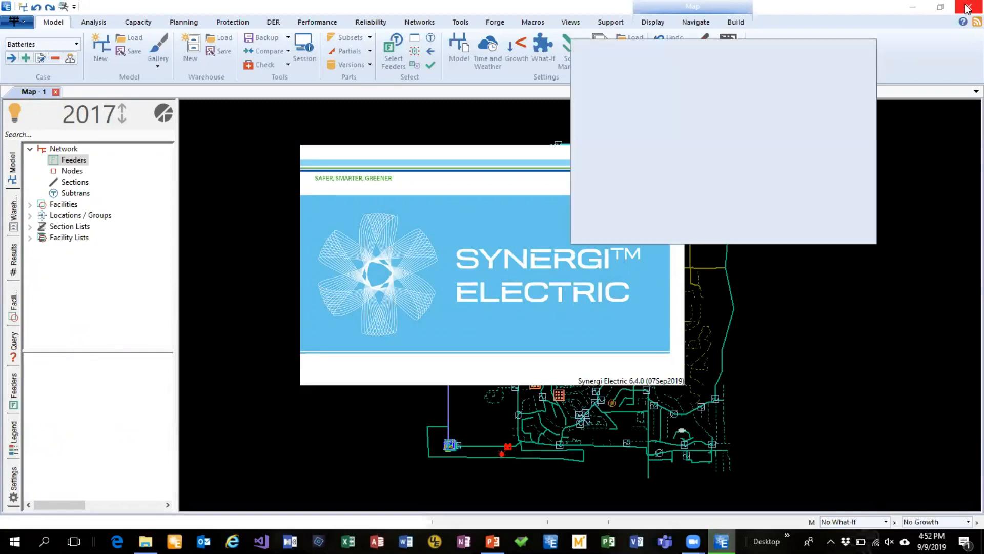
click(865, 50)
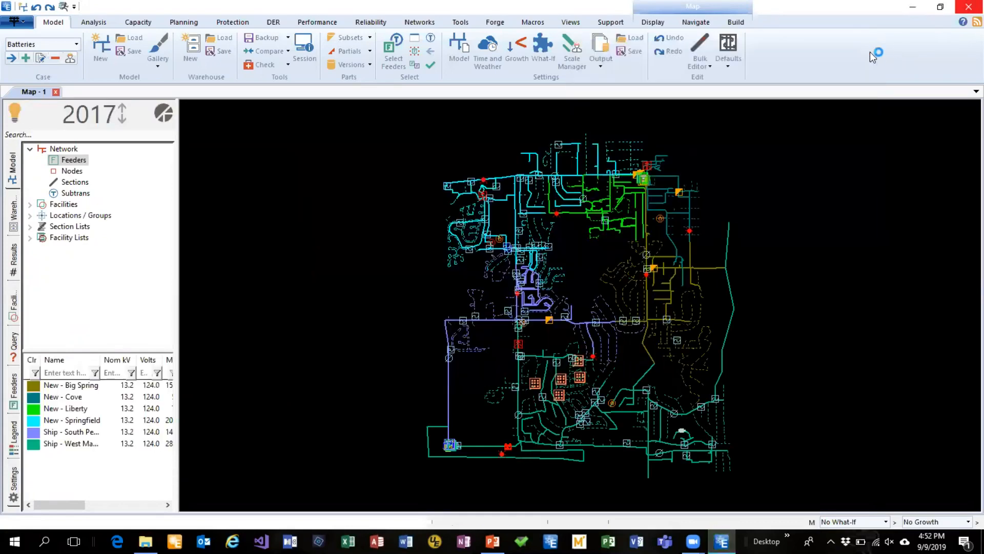
click(969, 6)
click(558, 300)
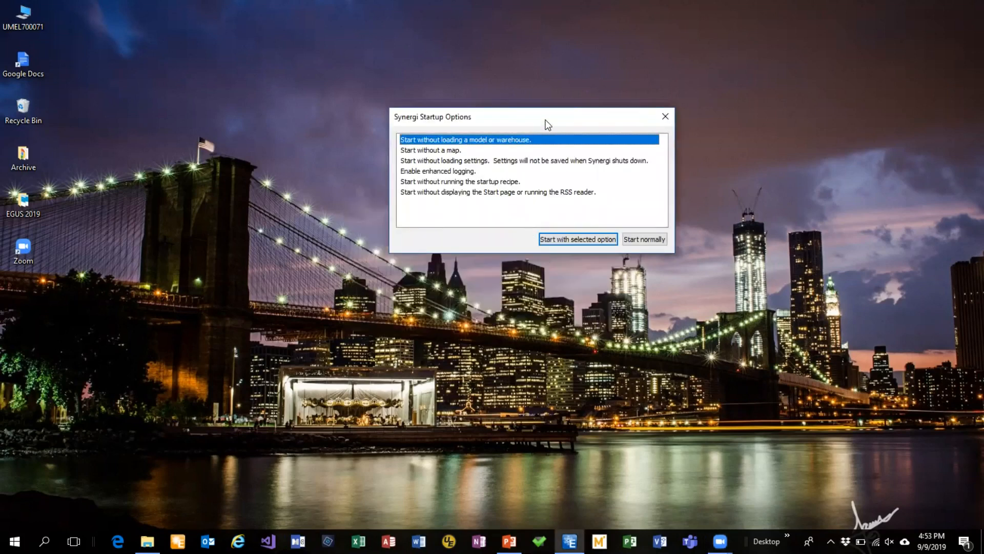
Start Synergi Electric normally from the startup options and close the feeder color scheme window
drag(546, 116, 559, 133)
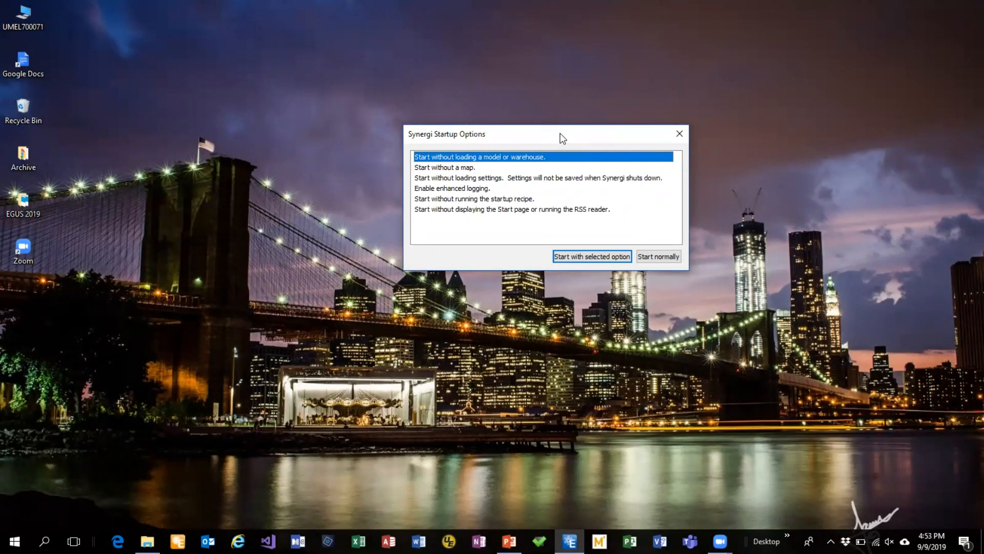
click(666, 257)
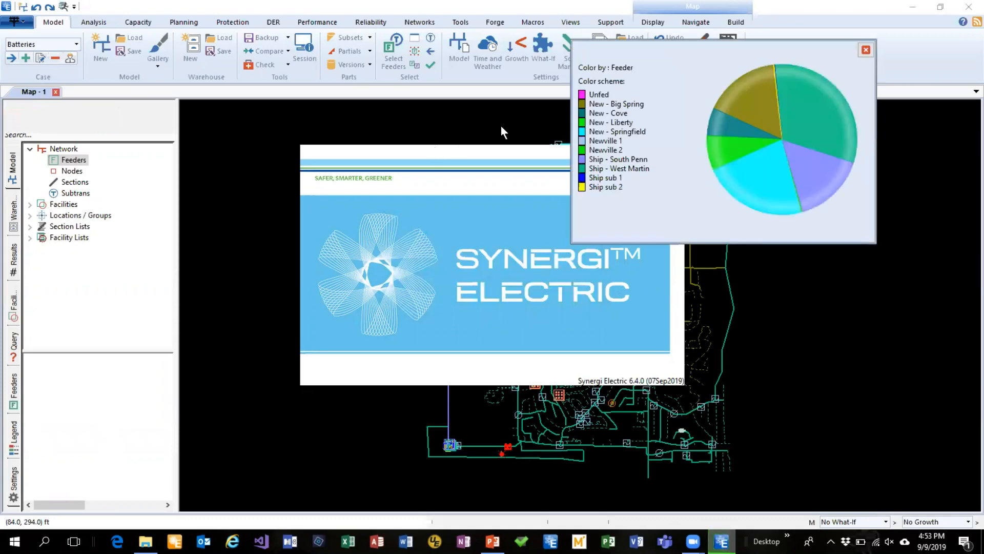
click(866, 50)
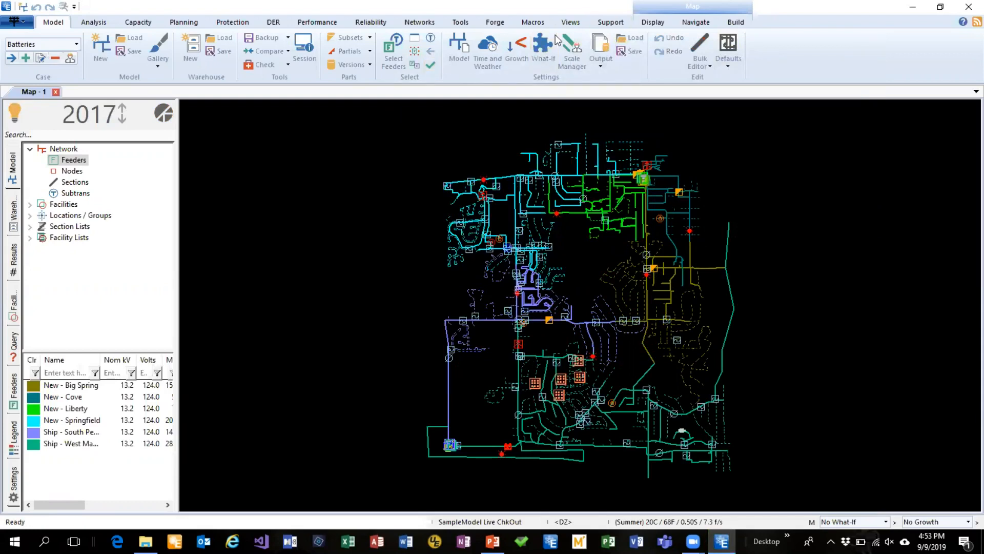
Open the Synergi Electric Yammer user community, read through its feed of posts, and close the browser
click(610, 22)
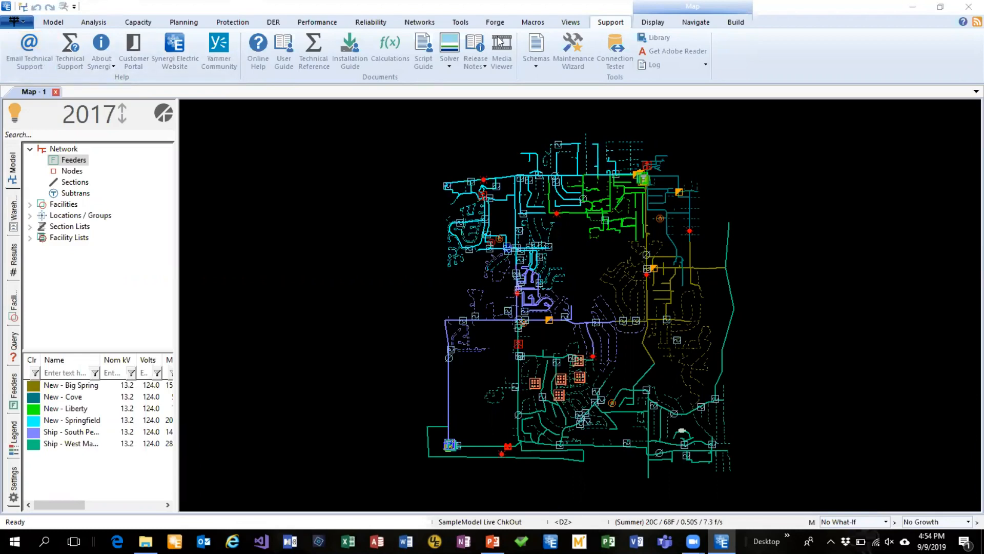
click(222, 47)
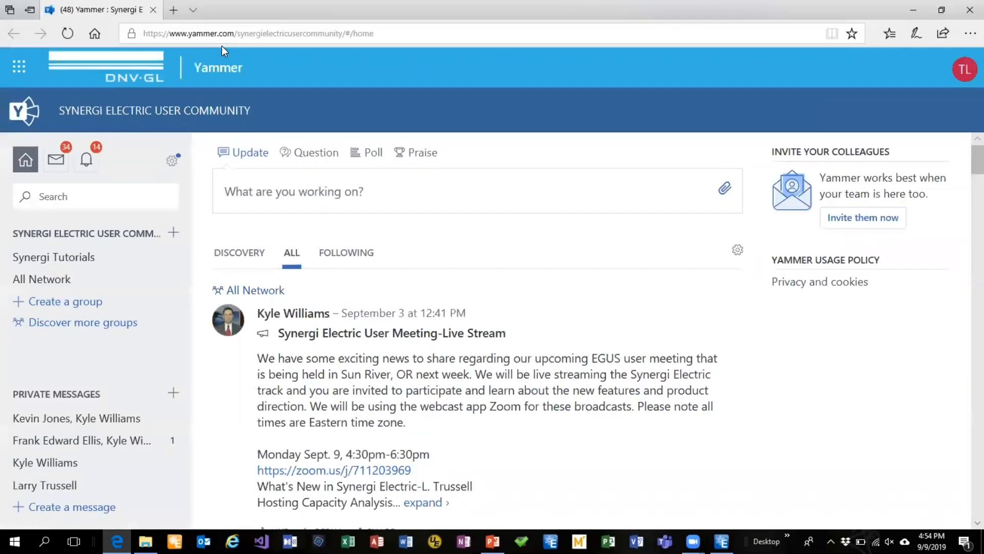
scroll(574, 201, down, 3)
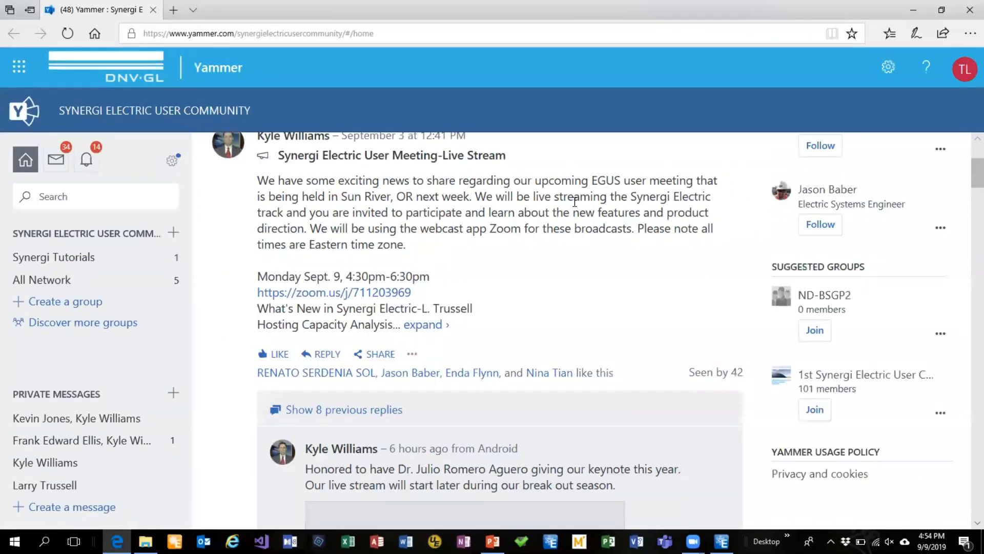
scroll(574, 202, down, 12)
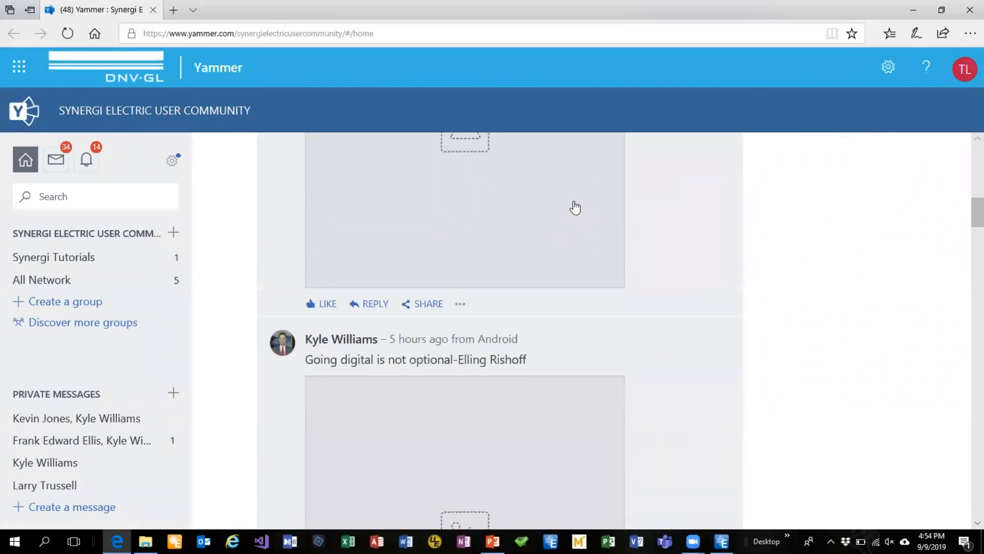
scroll(575, 207, down, 10)
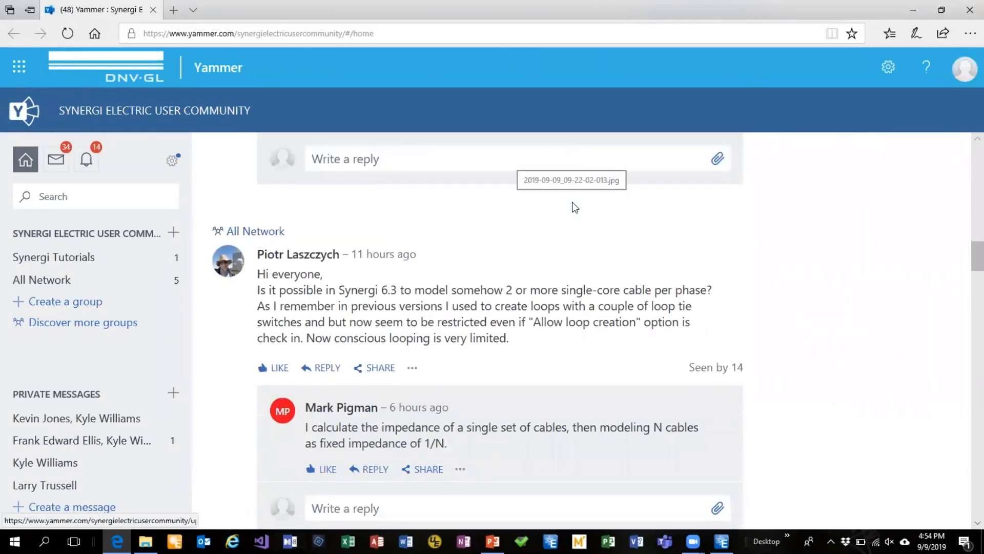
scroll(528, 236, down, 1)
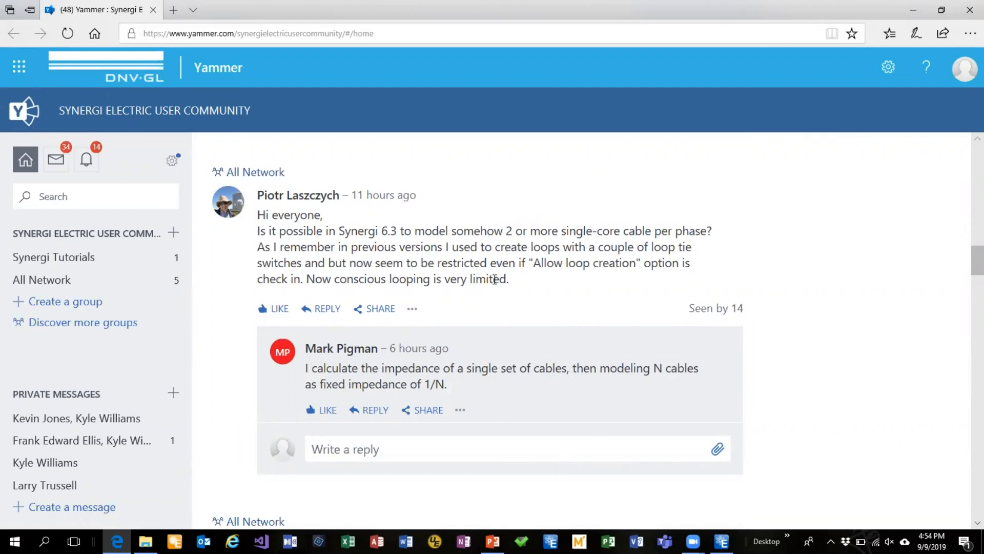
scroll(494, 278, down, 7)
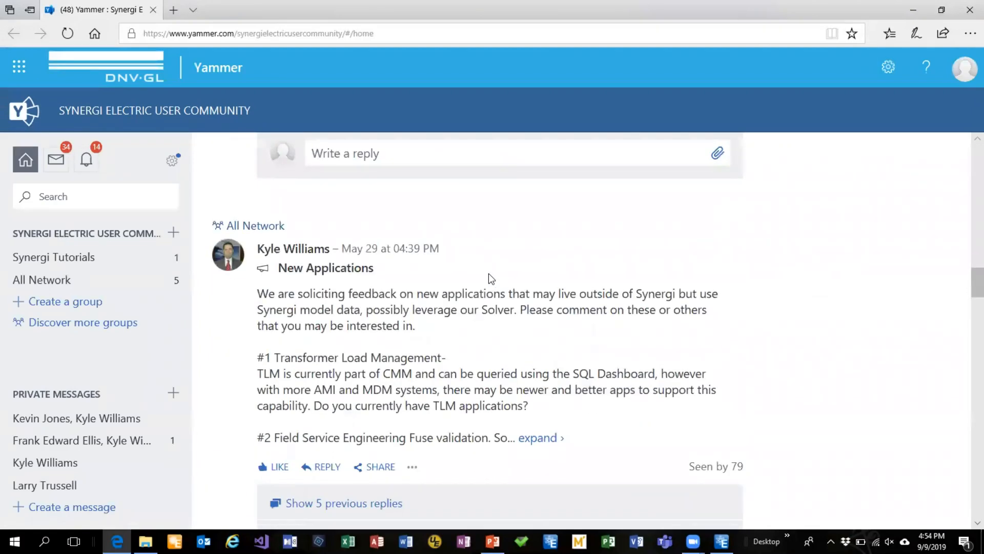
scroll(491, 279, down, 2)
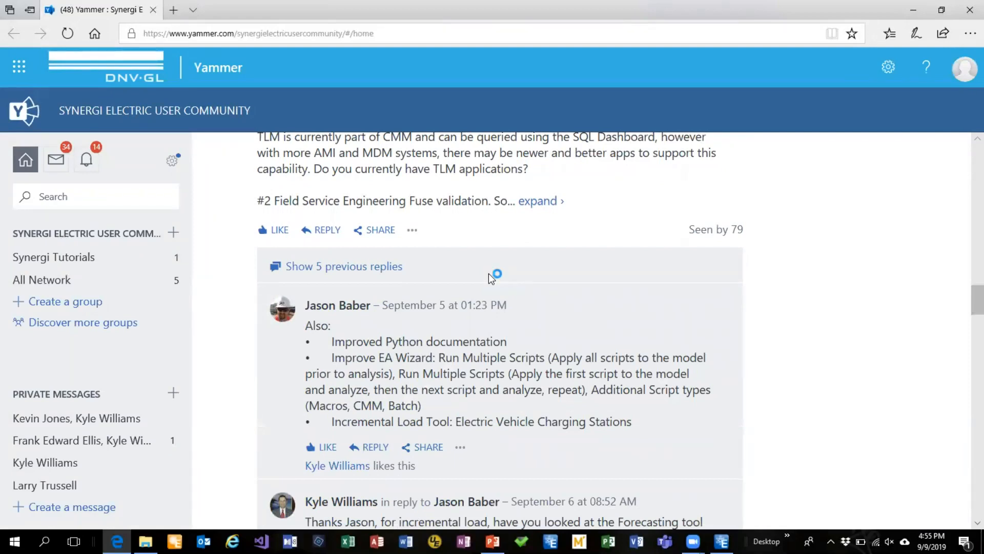
scroll(814, 273, down, 10)
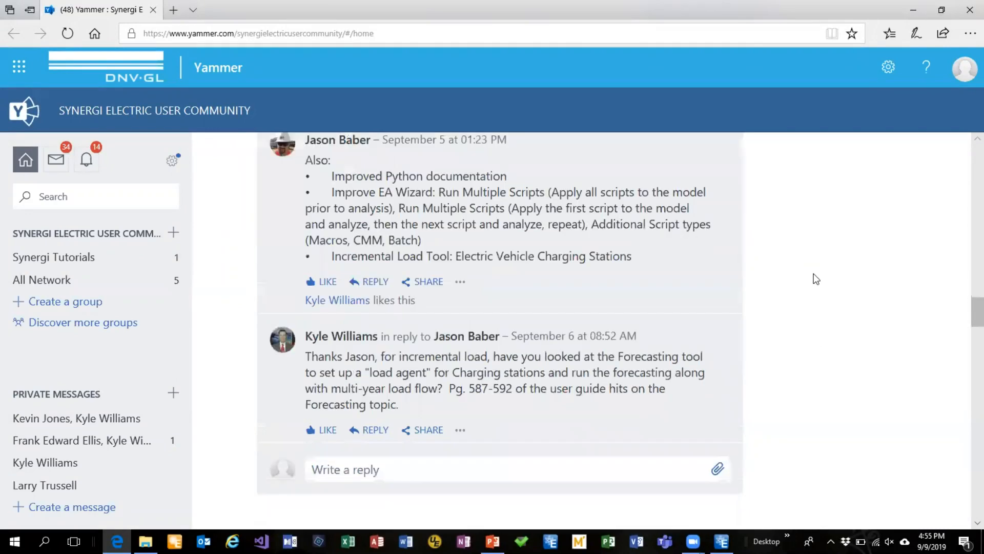
scroll(813, 273, up, 6)
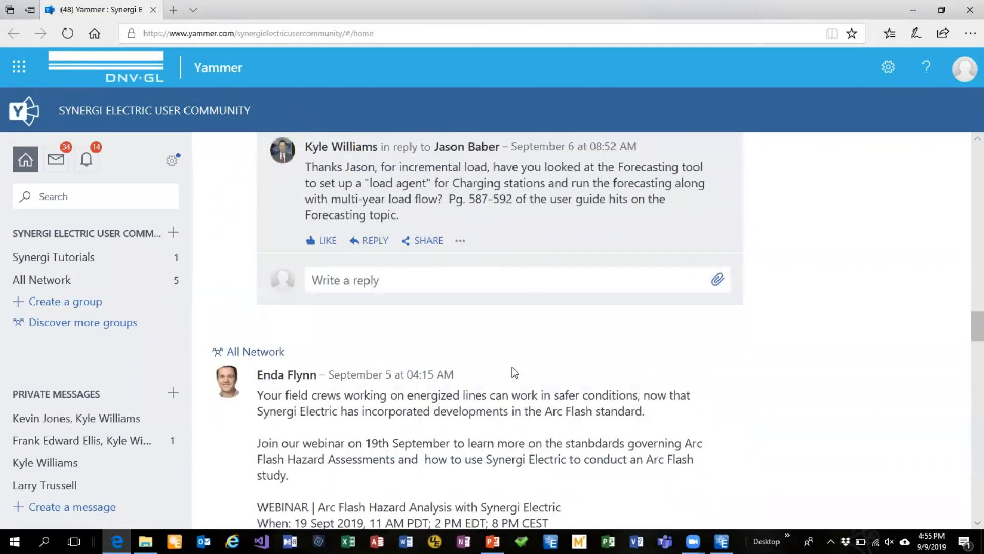
scroll(602, 358, down, 6)
scroll(602, 356, down, 7)
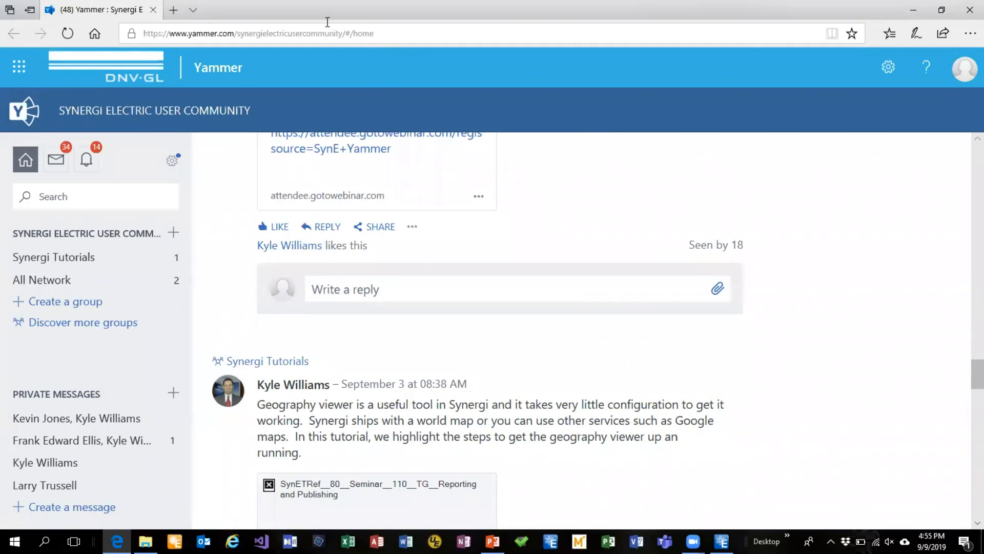
click(967, 14)
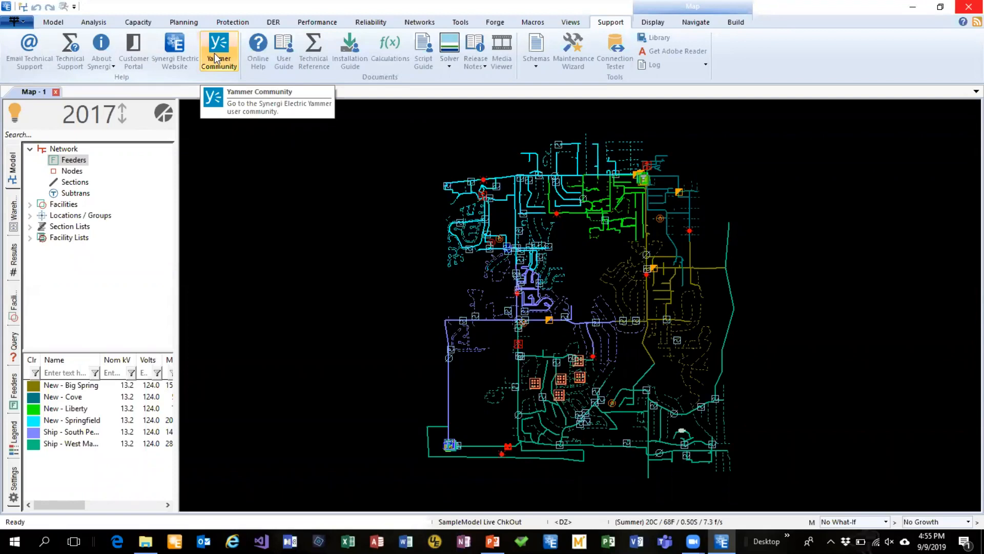
Open a Catalog view of the model and examine its Substations and Fuses tables
click(573, 25)
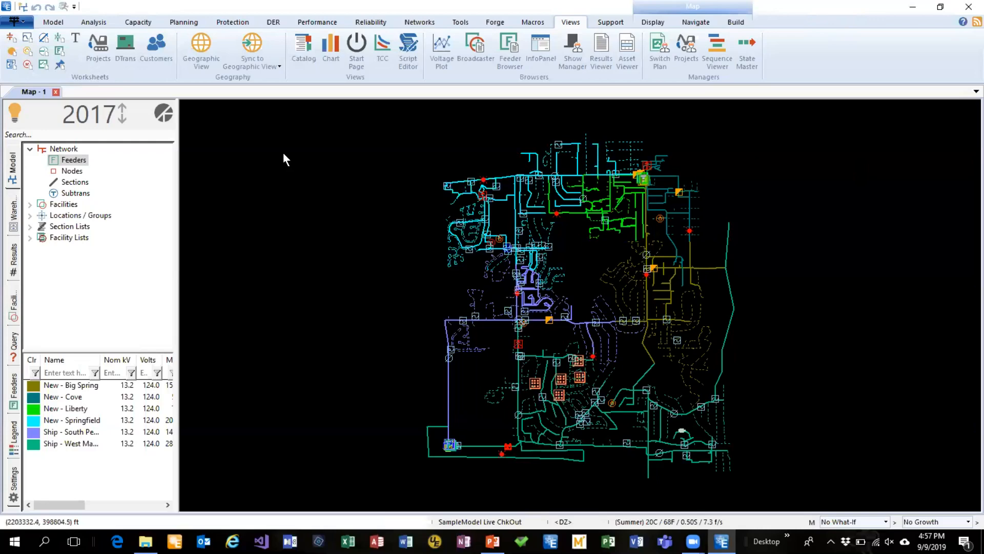
click(301, 47)
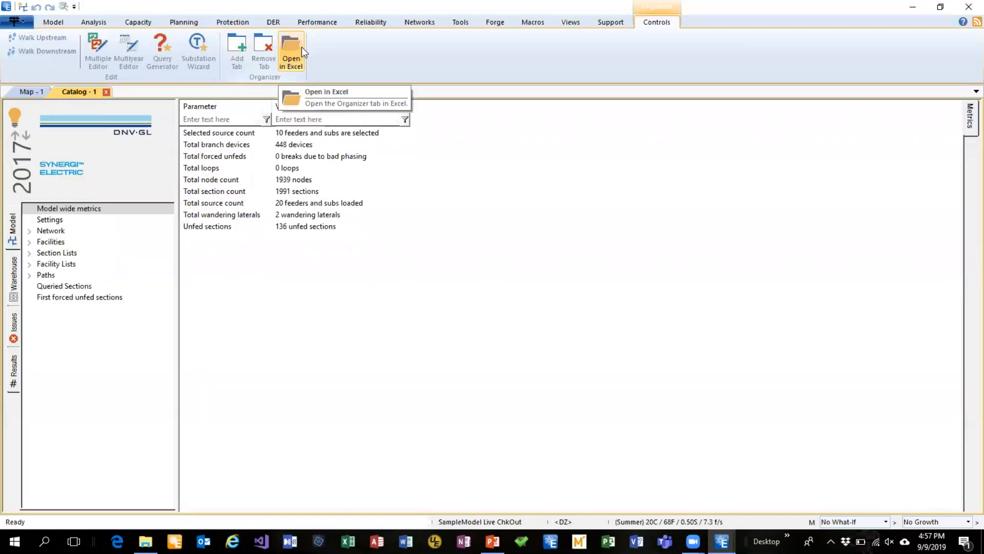
click(29, 231)
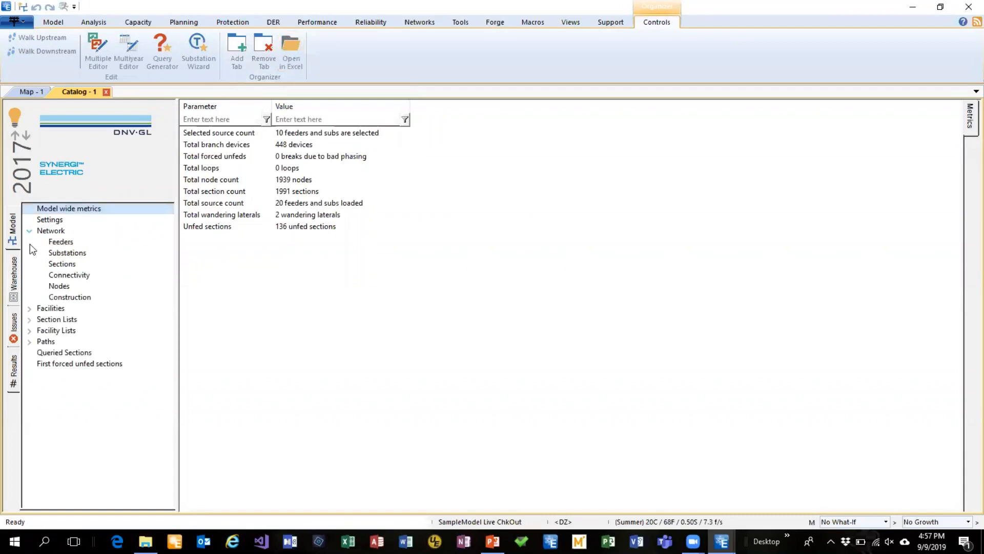
click(63, 253)
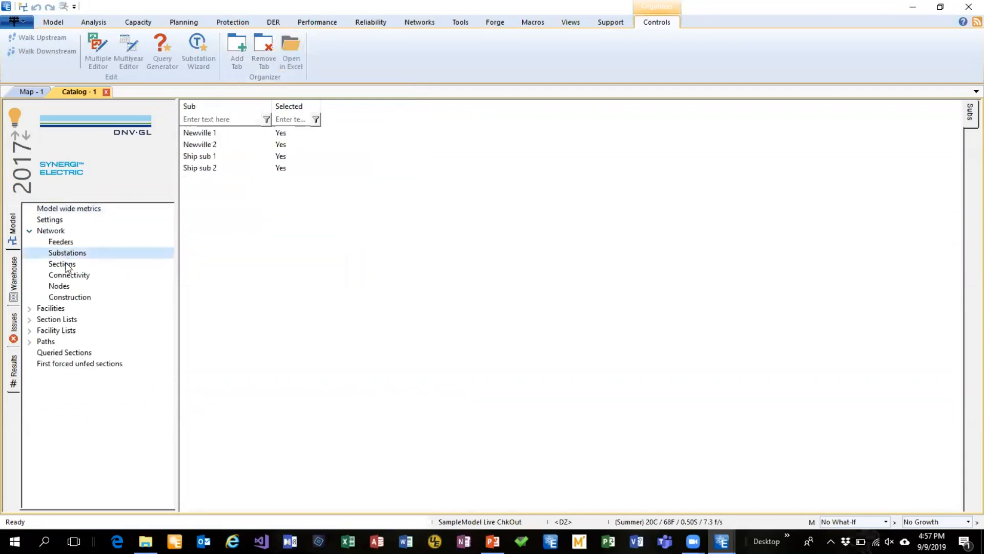
click(30, 308)
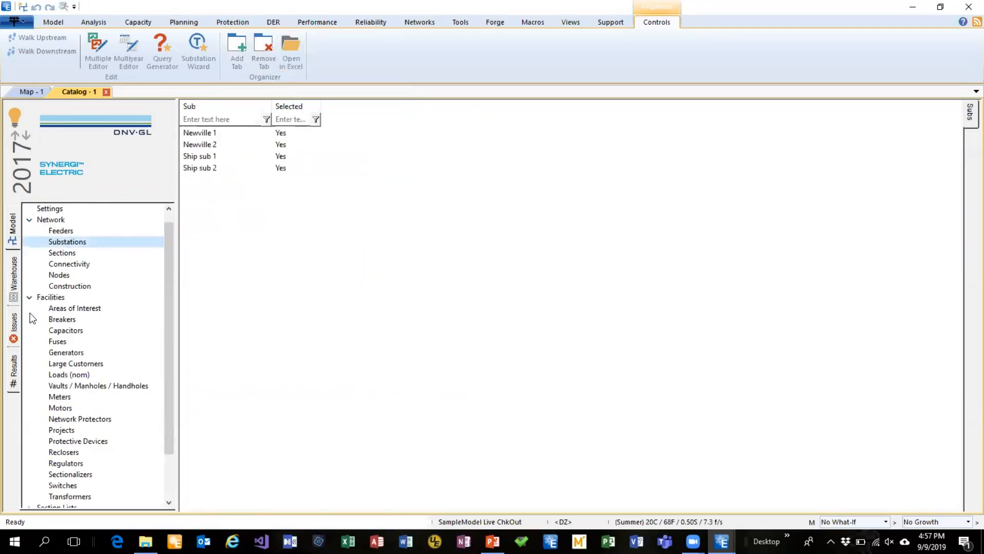
click(64, 342)
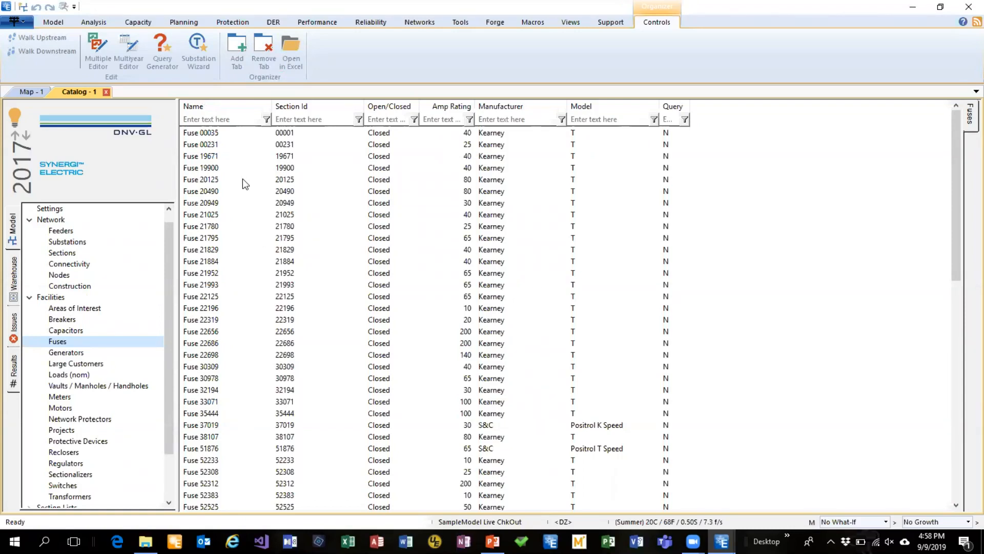
Examine the upper part of the feeder network up close on the map and compare it with the Fuses catalog
click(23, 90)
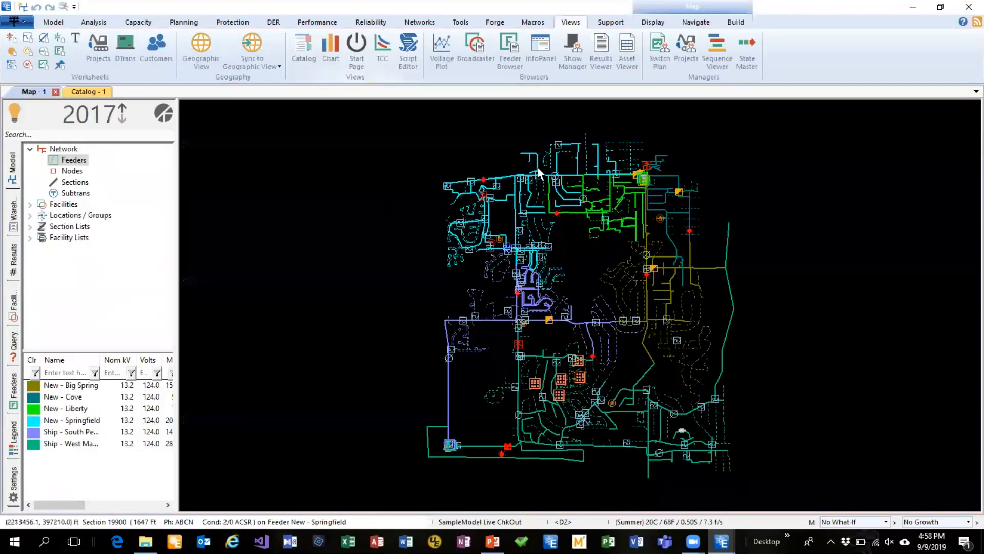
scroll(804, 276, up, 2)
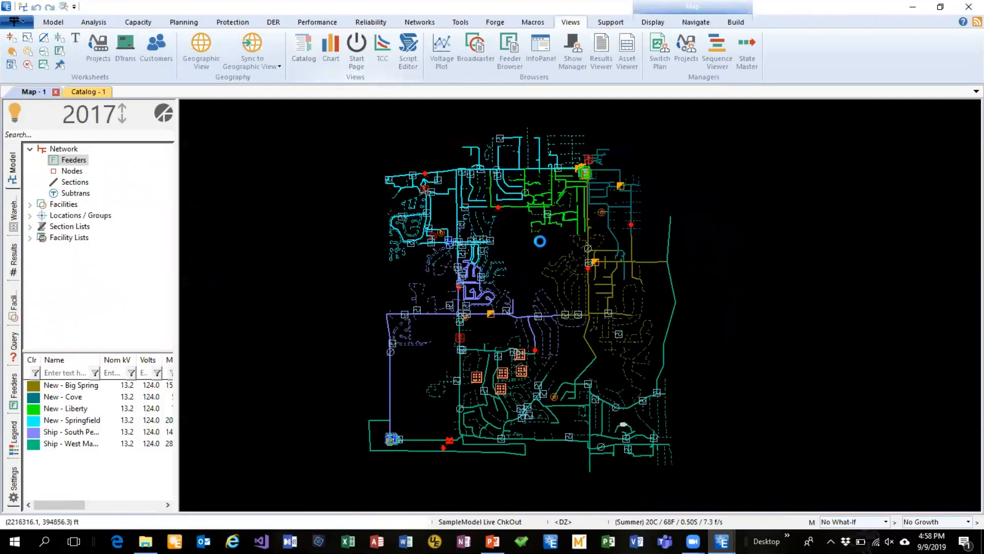
scroll(530, 235, up, 1)
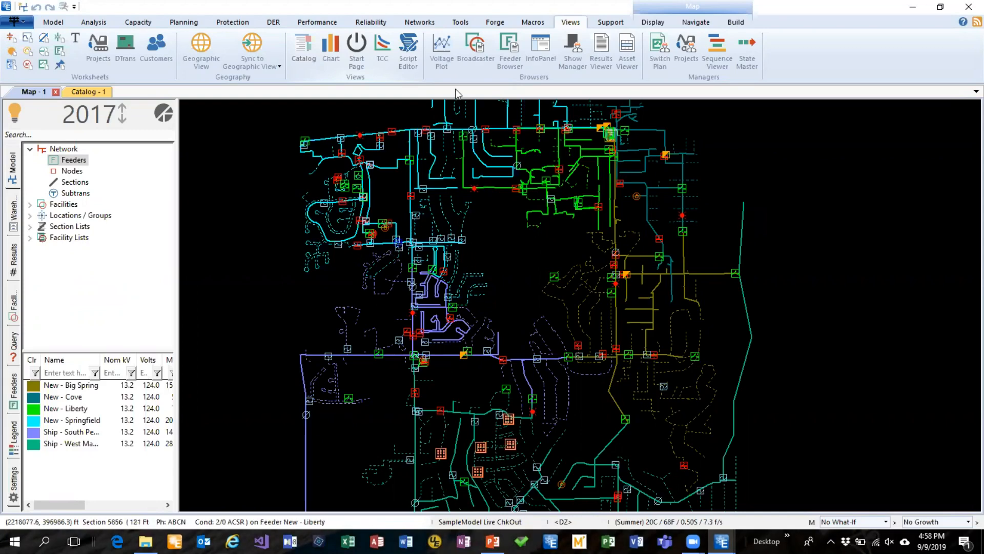
click(77, 93)
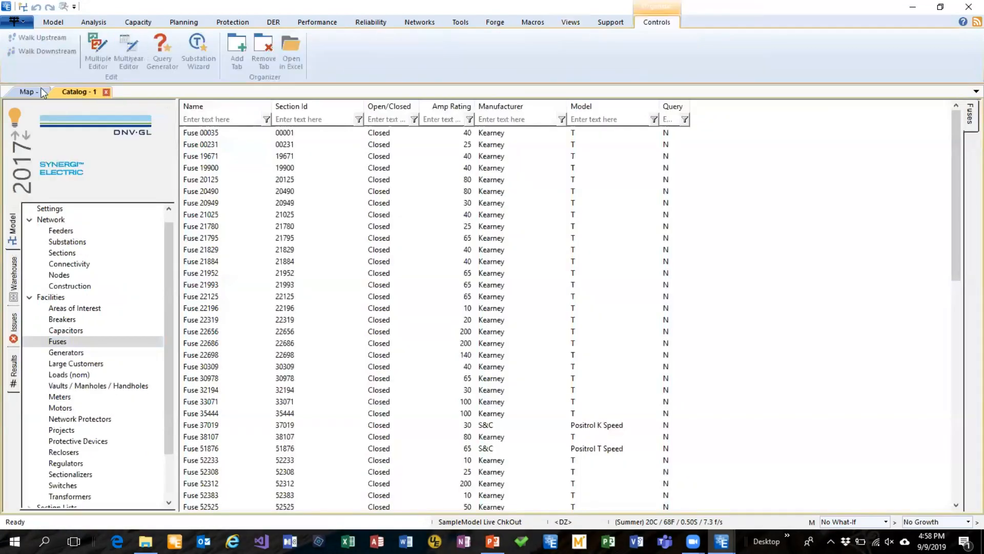
click(19, 92)
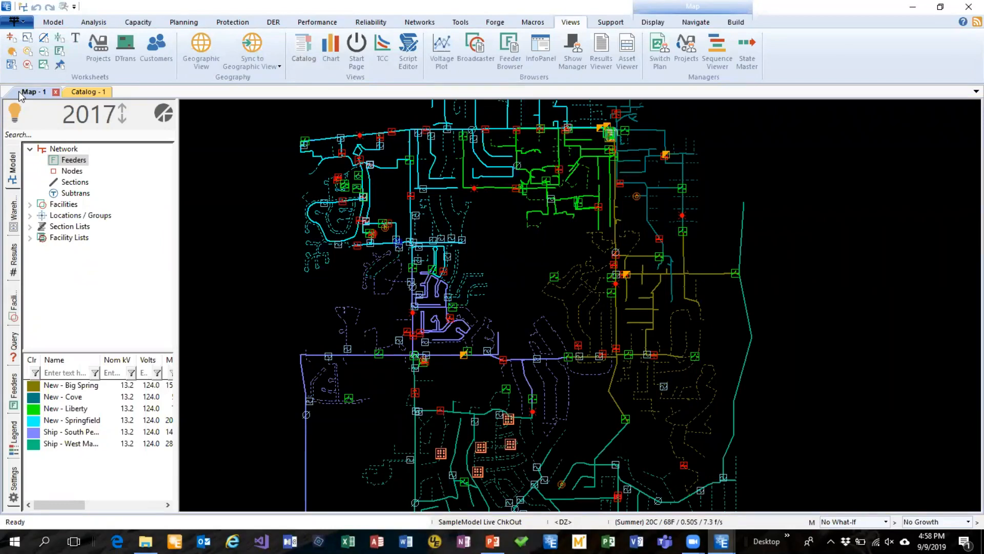
Run the single-day (24) load-flow analysis and display its DER Impact on Demand chart
click(94, 23)
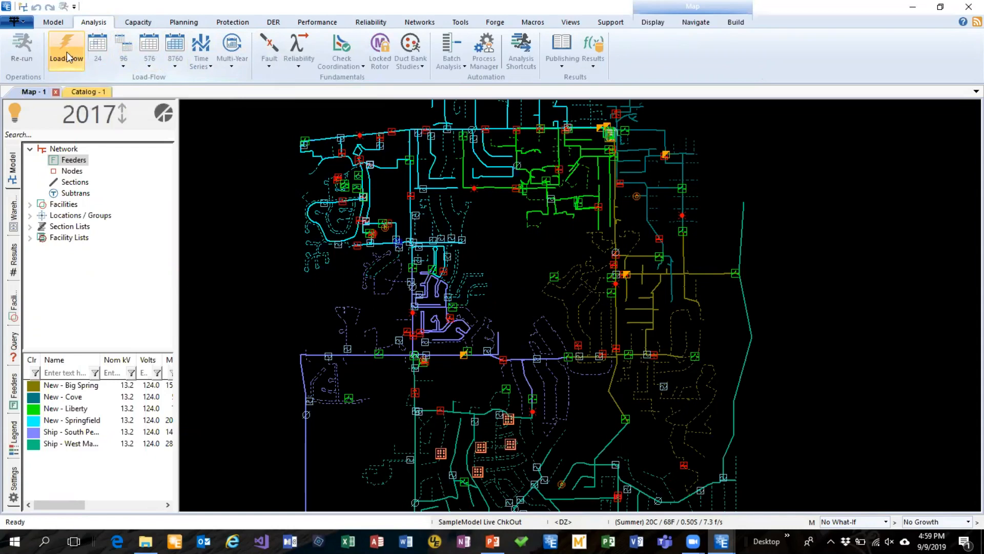
click(77, 64)
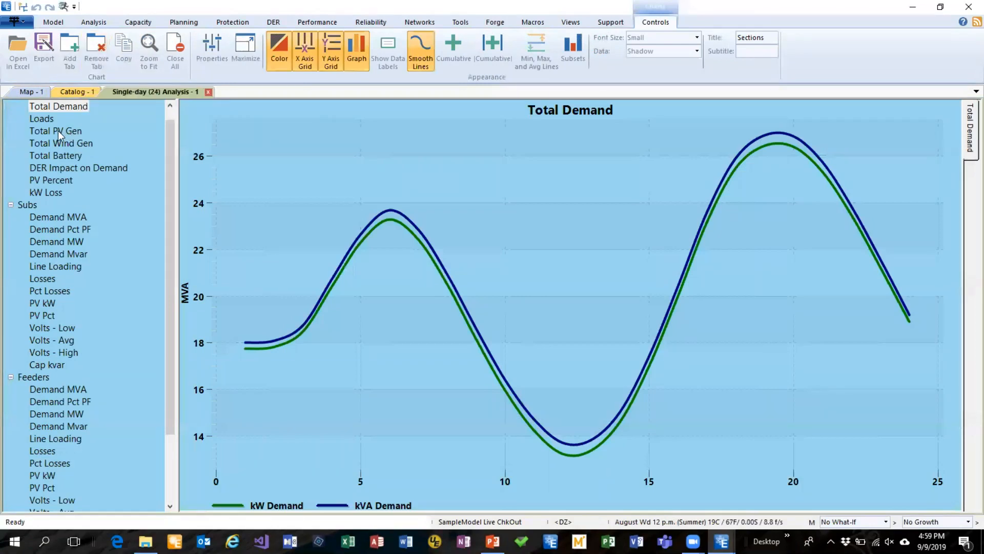
click(63, 170)
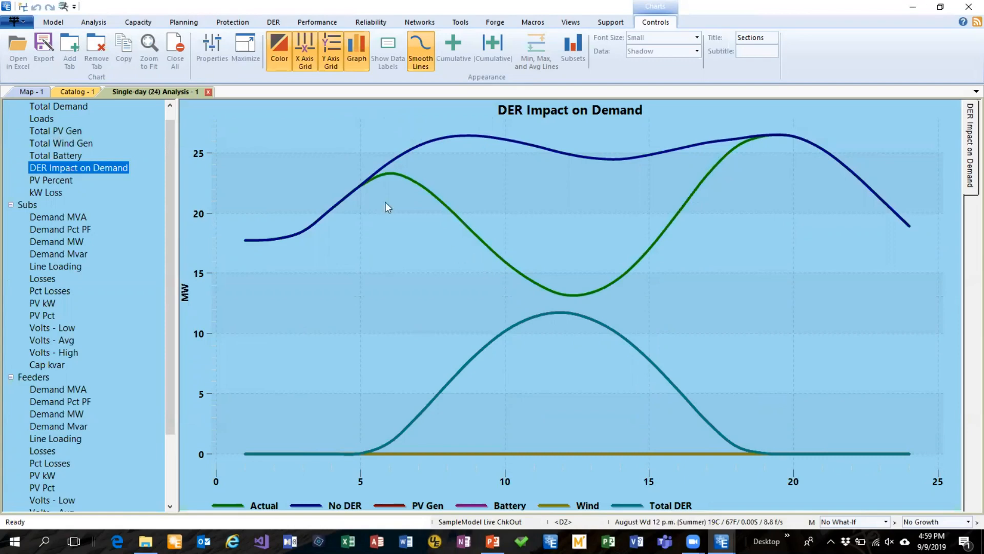
Return to the map and run the single-year (576) load-flow analysis
click(25, 92)
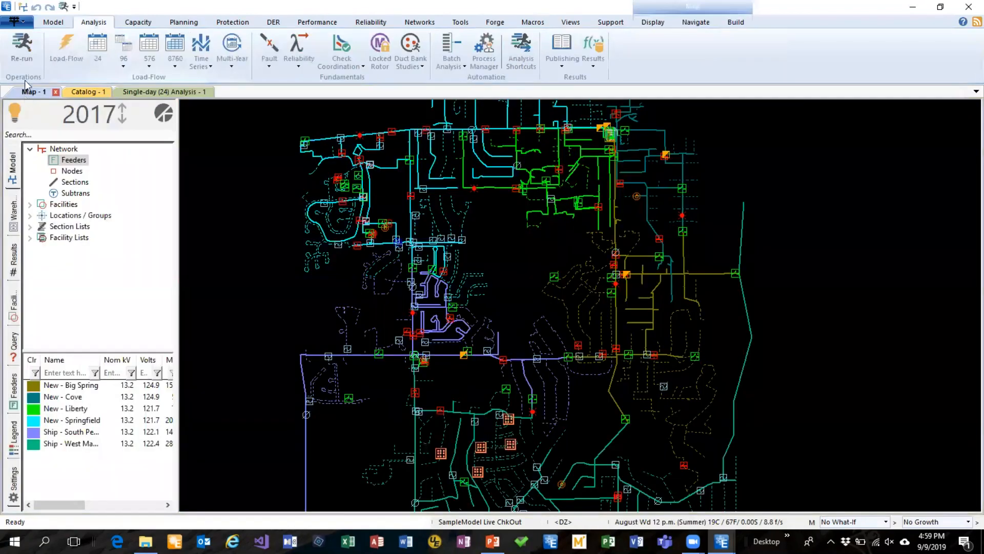
click(129, 64)
click(154, 46)
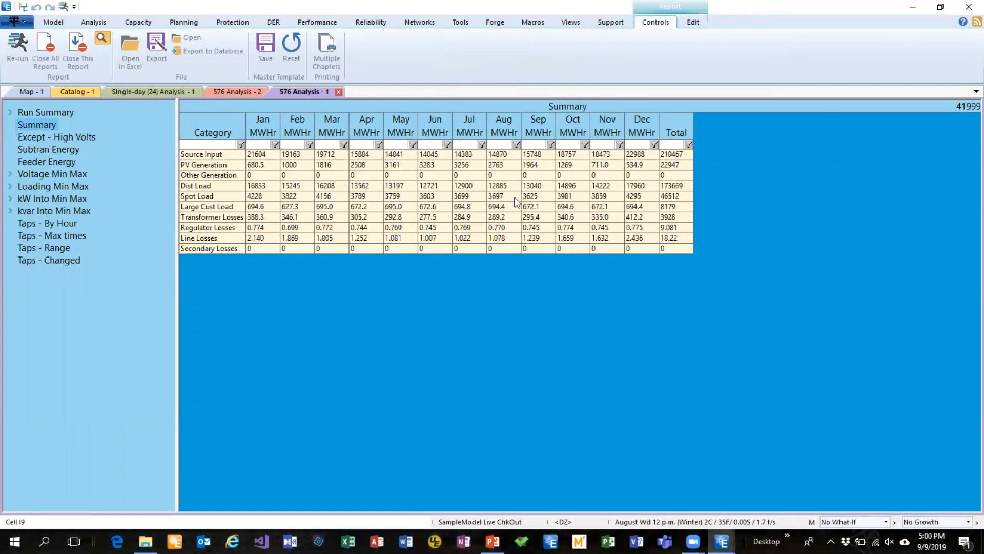
Examine the Total Demand and Hourly Max voltage charts of the single-year (576) analysis
click(230, 93)
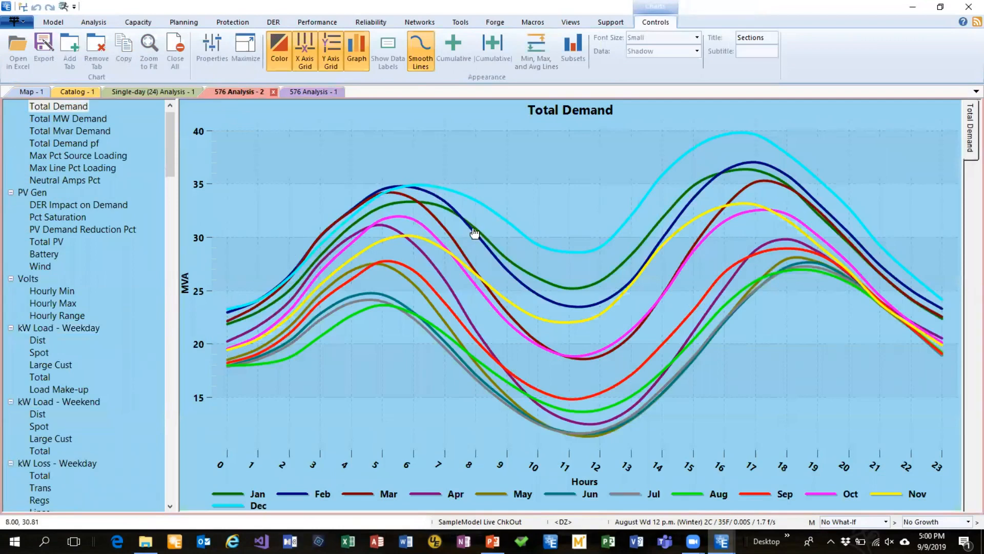
drag(172, 141, 172, 152)
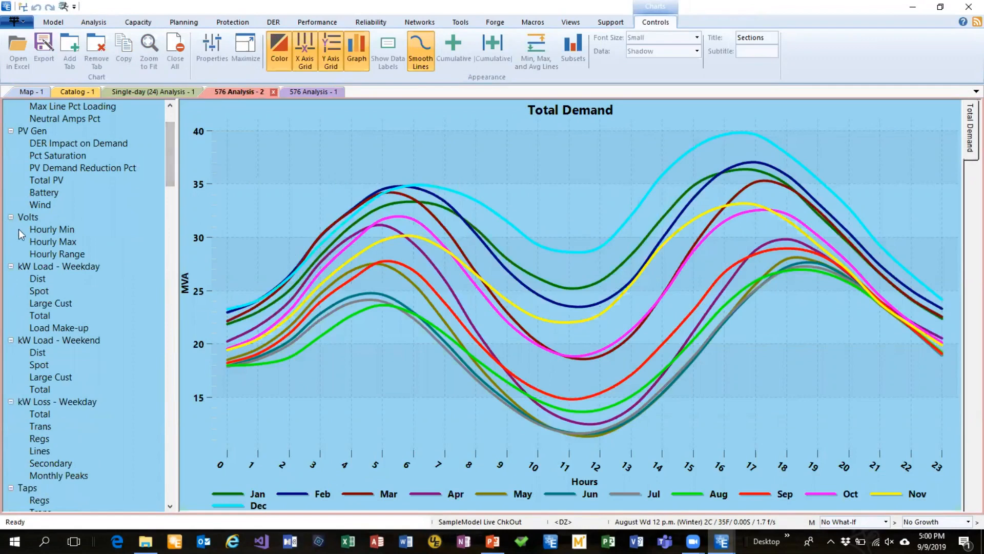
click(48, 242)
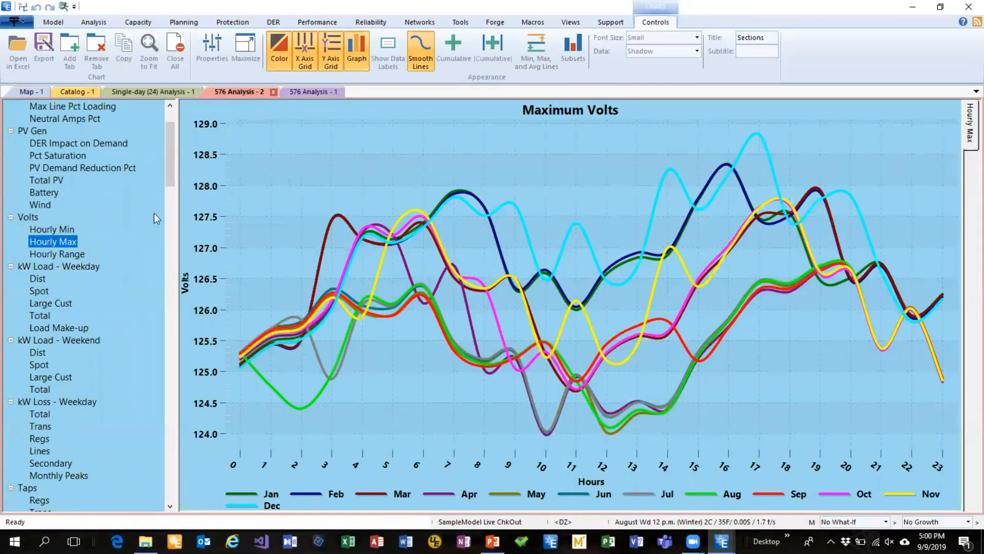
drag(168, 172, 172, 156)
Return to the map, review the 576 load-flow analysis settings, and close them without changes
click(22, 94)
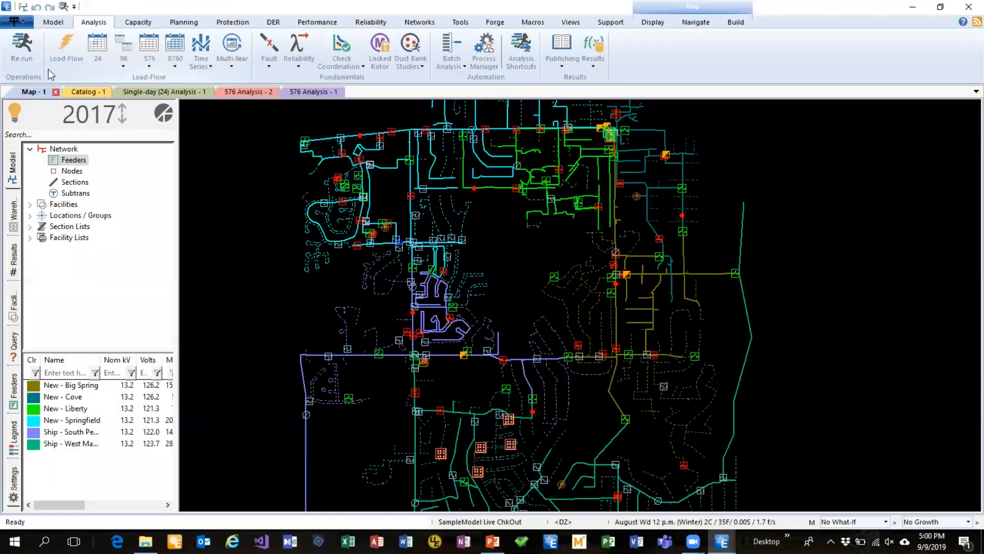
click(149, 64)
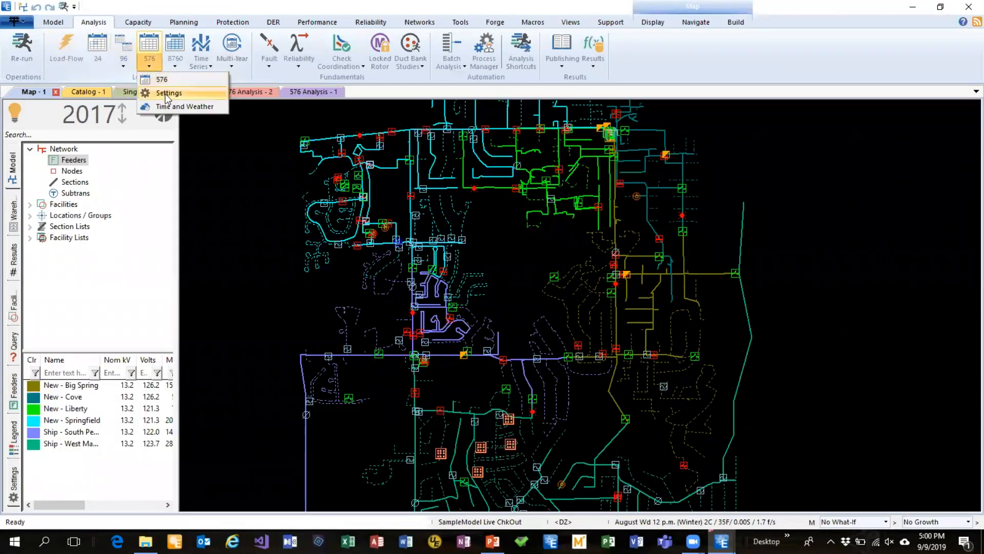
click(163, 93)
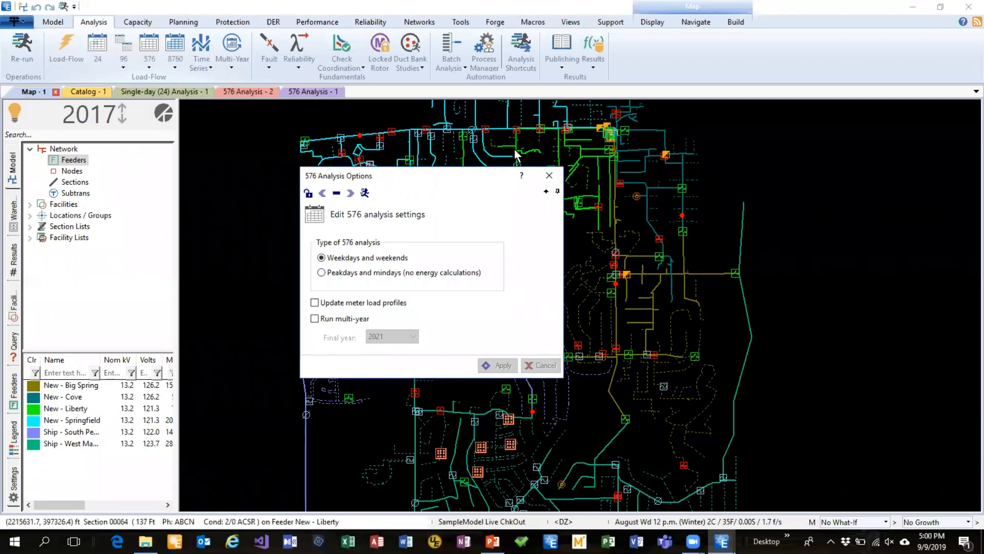
drag(441, 183, 528, 120)
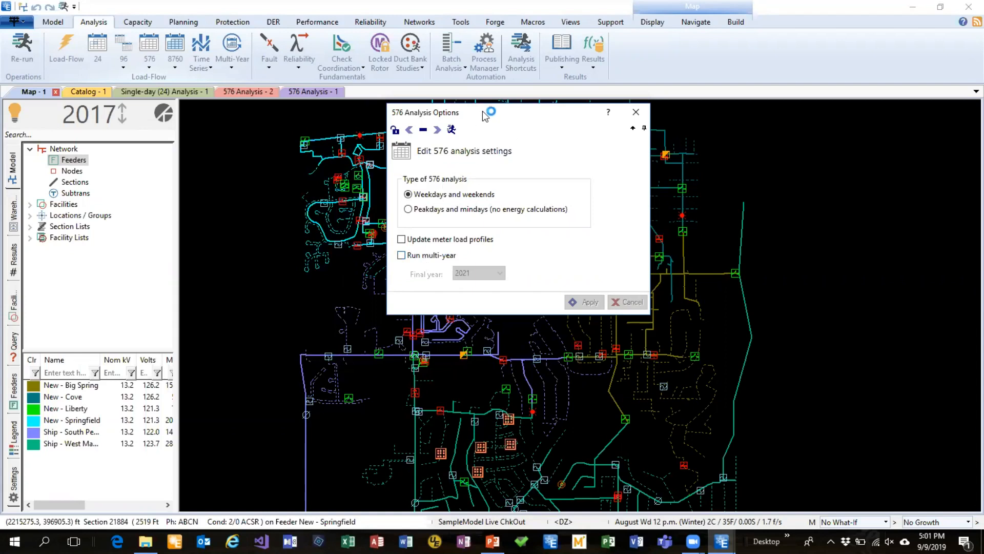
drag(491, 114, 567, 125)
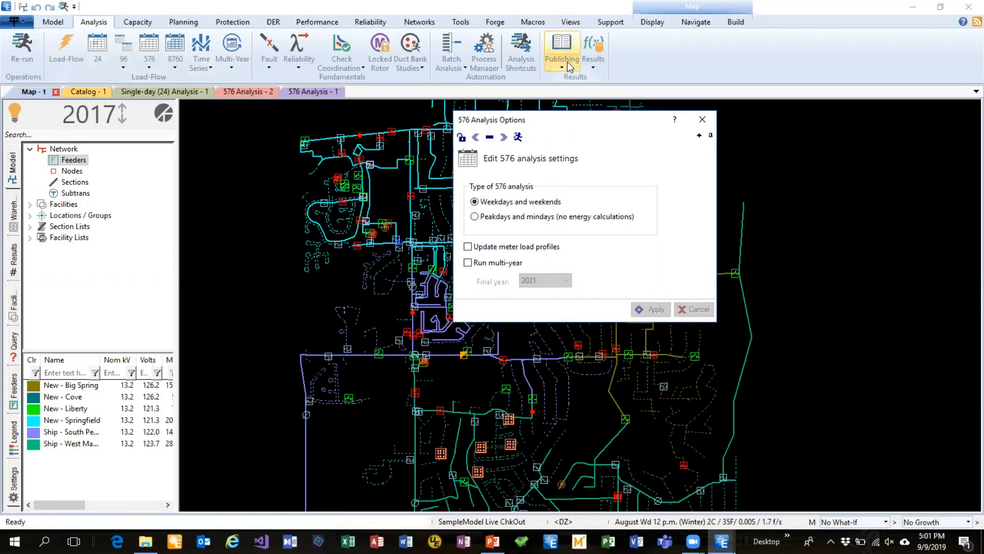
click(701, 120)
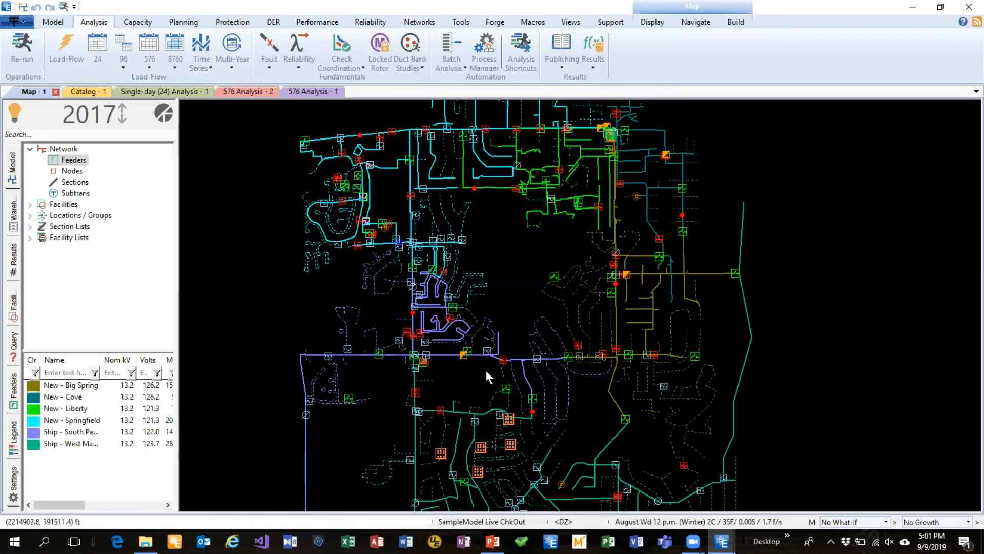
Open the time and weather options and try September as the month of the specified time
click(693, 521)
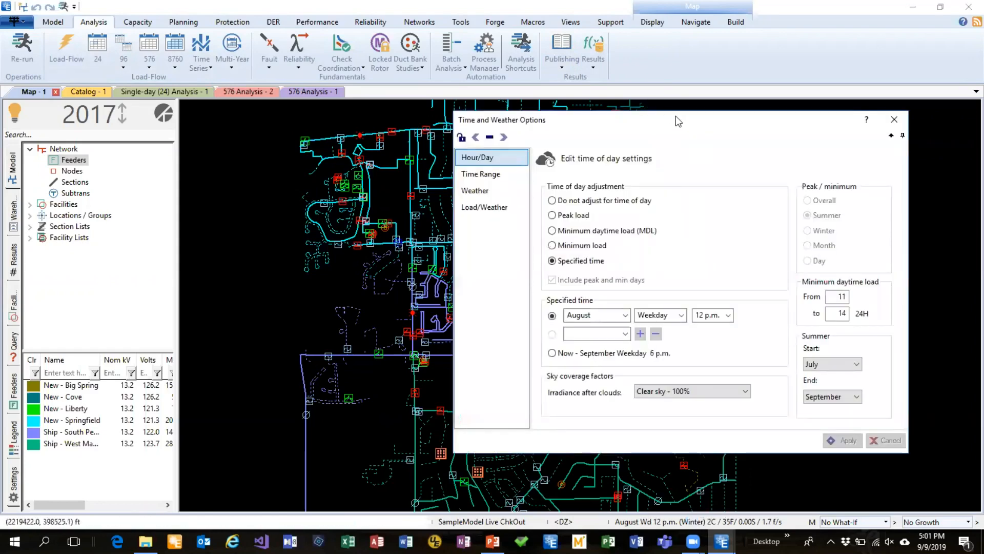
drag(675, 122, 532, 114)
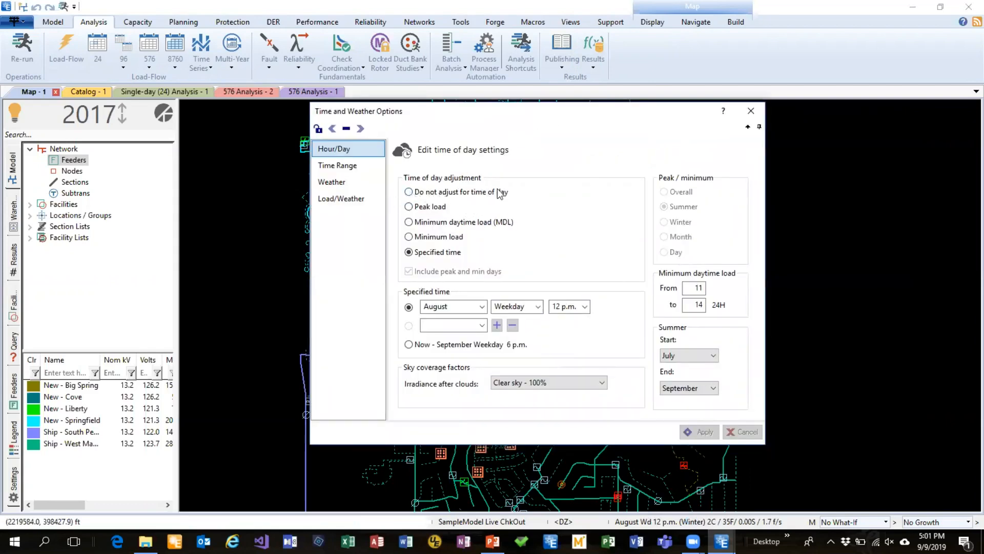
drag(515, 109, 482, 102)
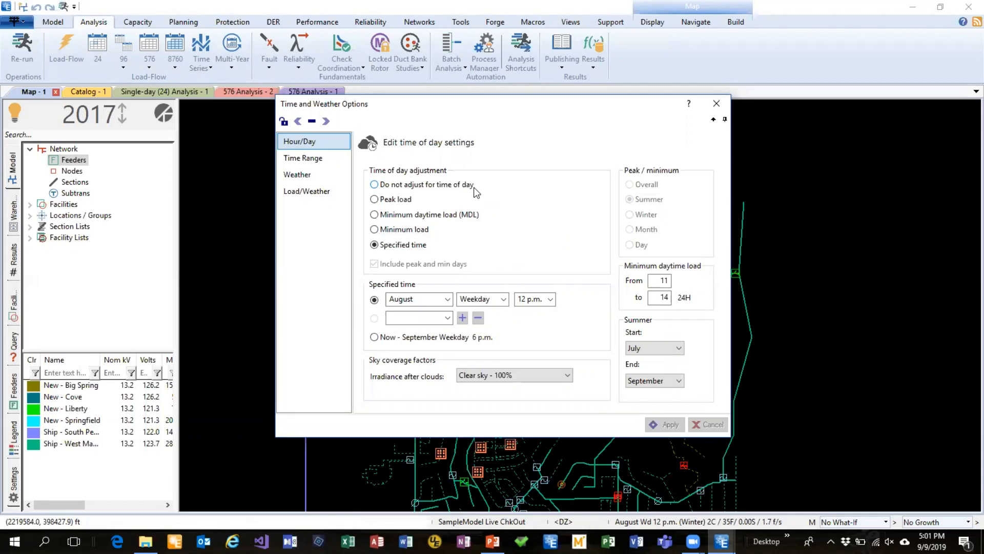
click(447, 300)
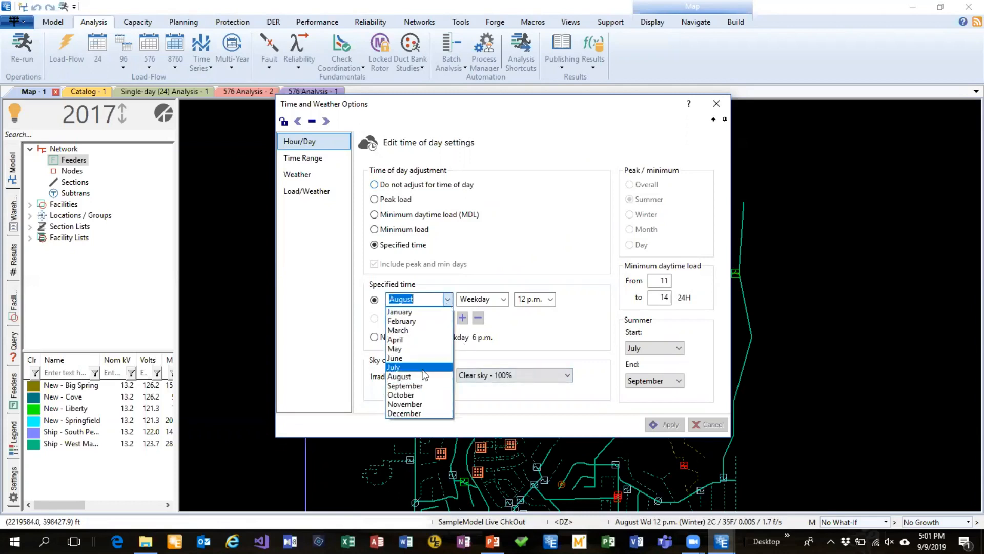
click(420, 386)
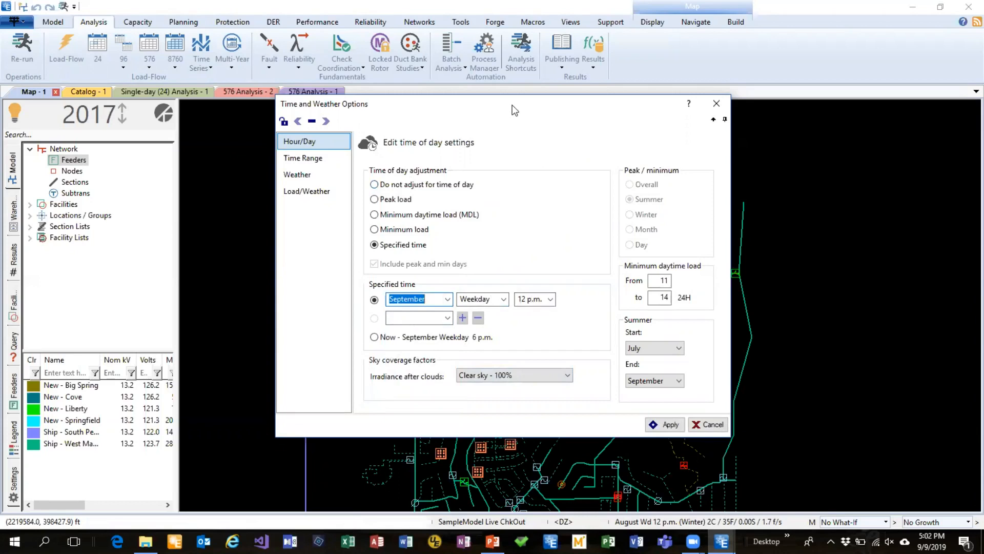
drag(517, 108, 477, 96)
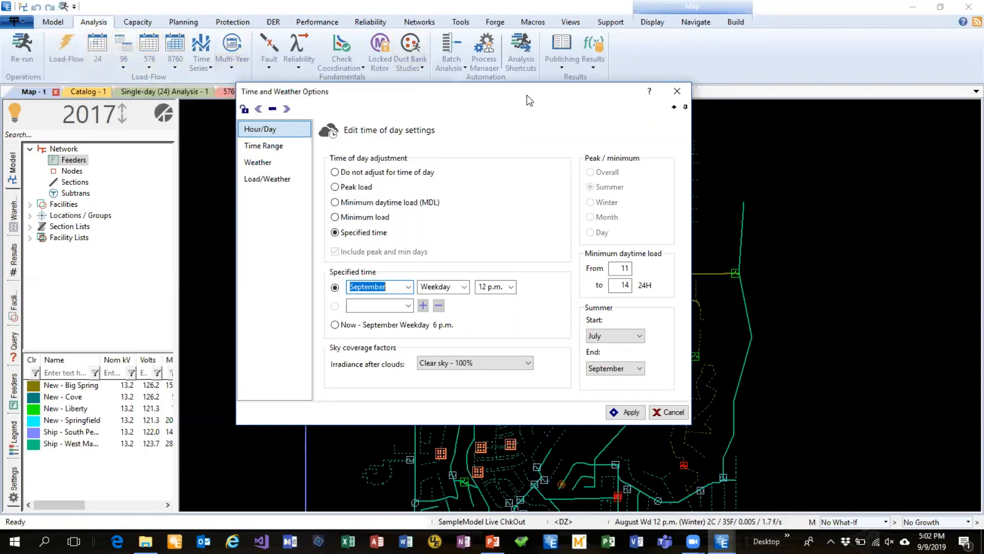
Review the irradiance-after-clouds choices in the time and weather options and close them without applying anything
drag(528, 95, 594, 84)
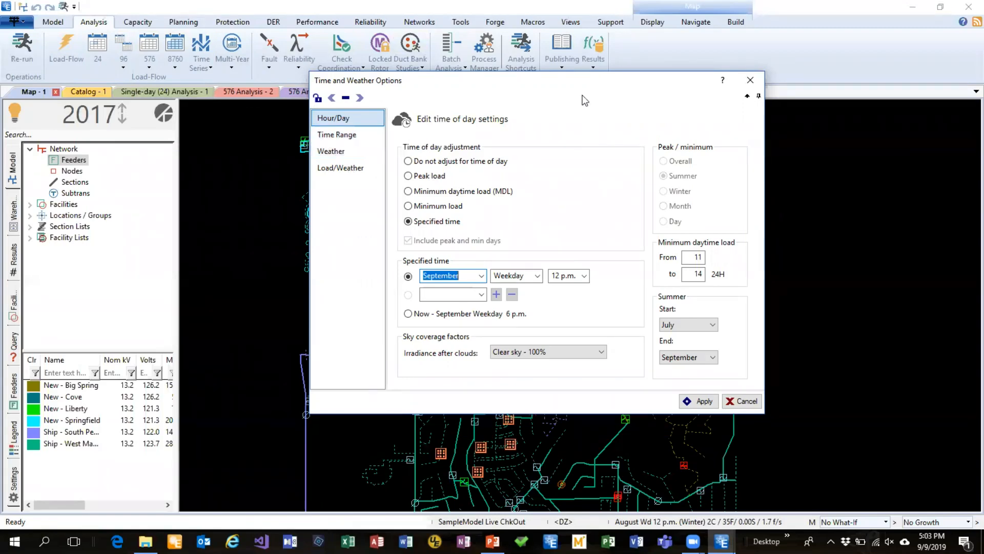
drag(574, 80, 517, 28)
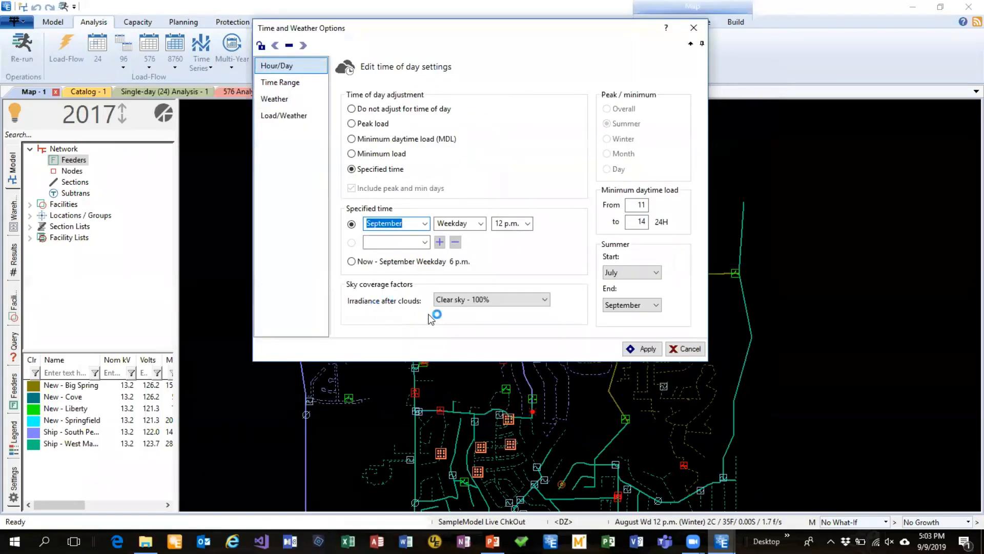
click(545, 302)
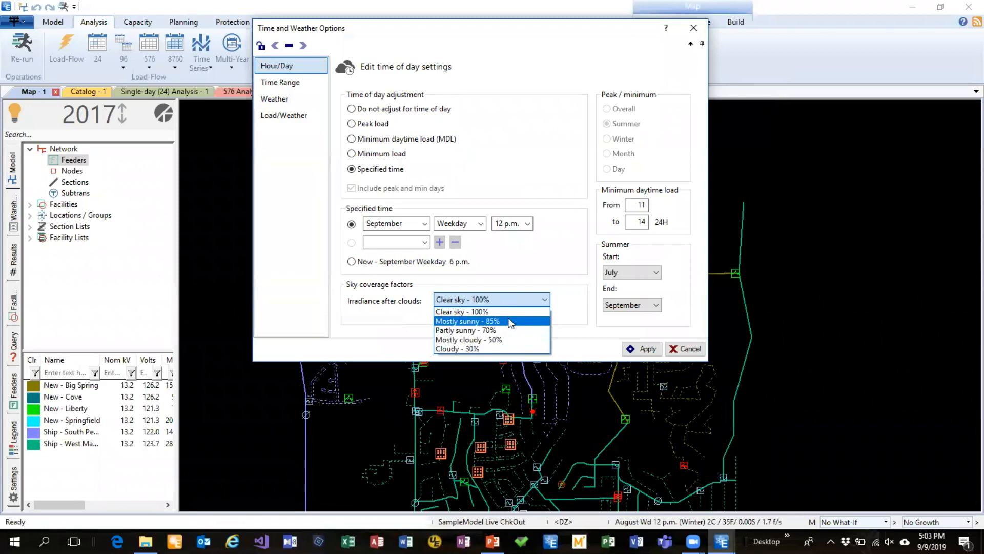
click(524, 135)
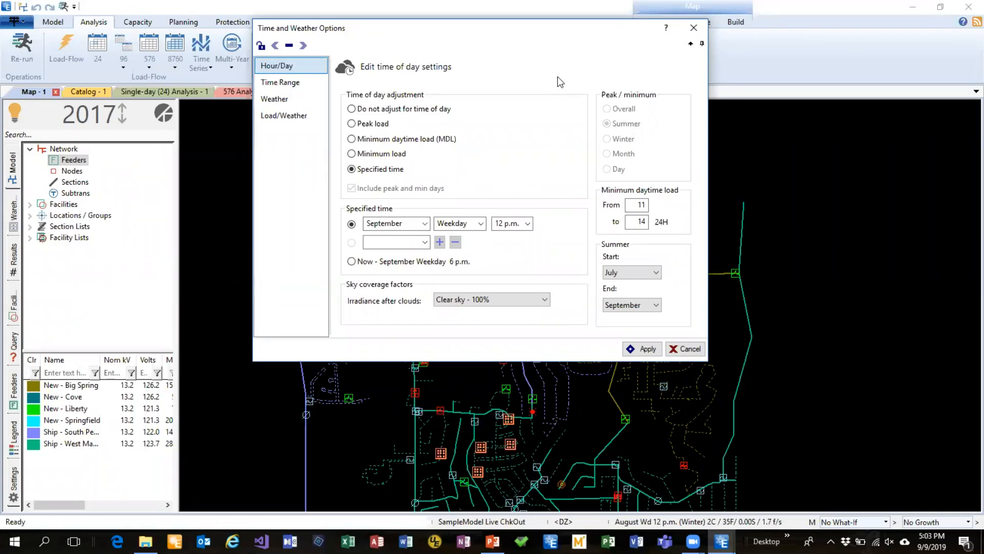
key(Escape)
click(449, 231)
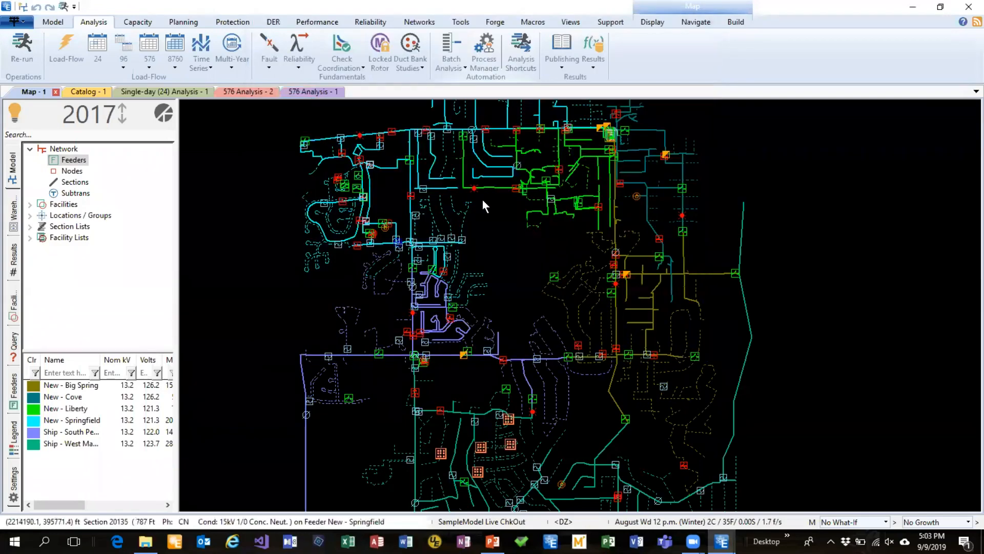
Revisit the single-day (24) analysis's DER Impact on Demand chart and return to the map
click(166, 93)
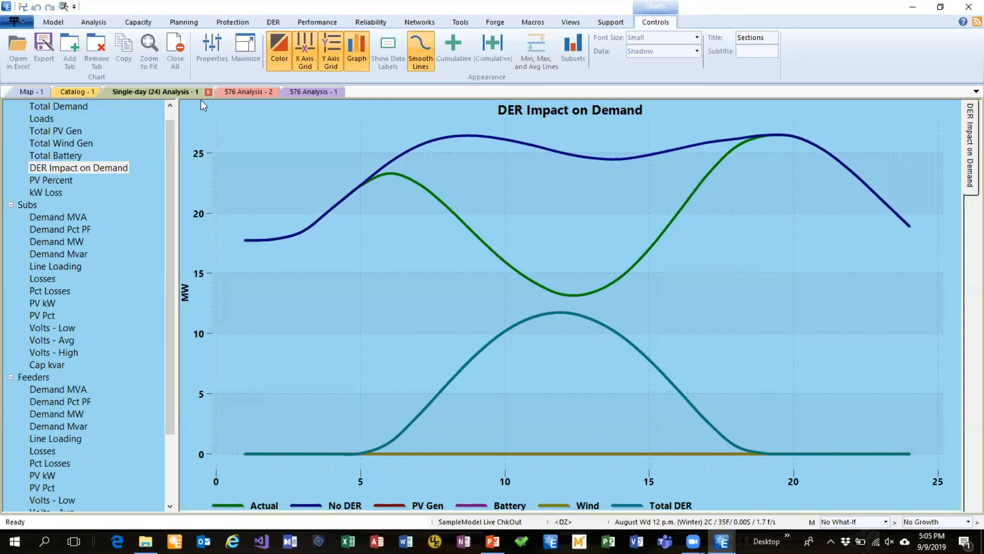
click(27, 96)
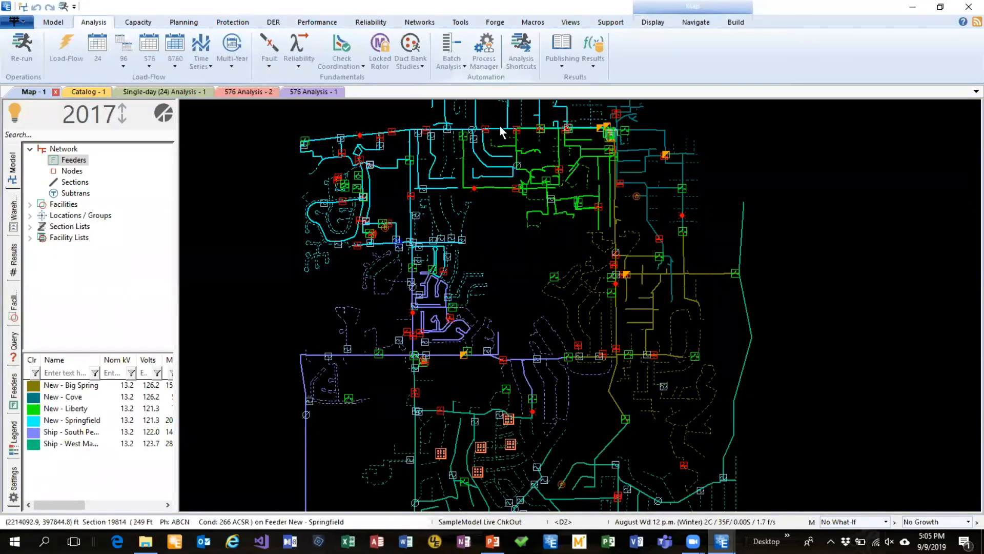
Locate the New - Liberty feeder's kVA meter beyond the substation on the map and open its properties
drag(502, 114, 480, 242)
scroll(560, 252, up, 5)
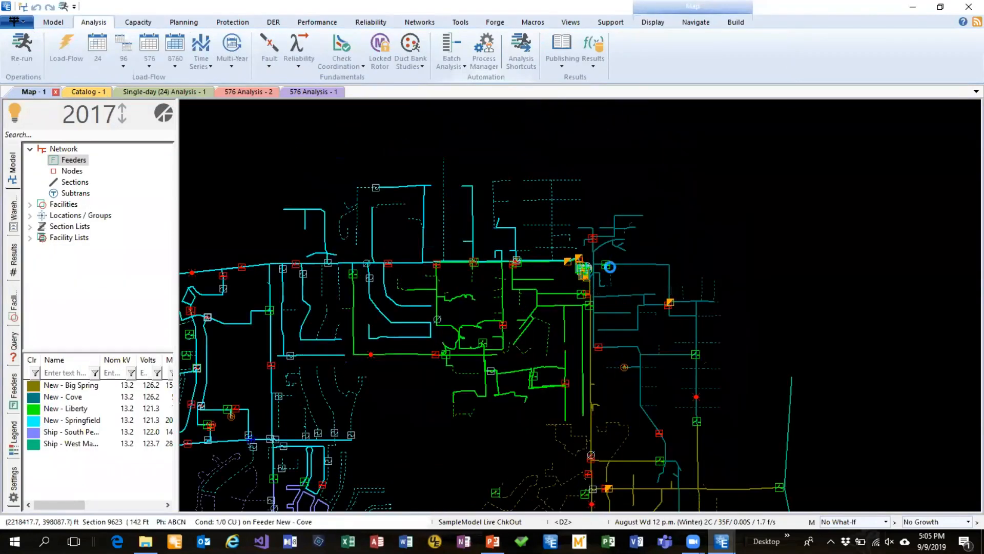
scroll(595, 225, up, 3)
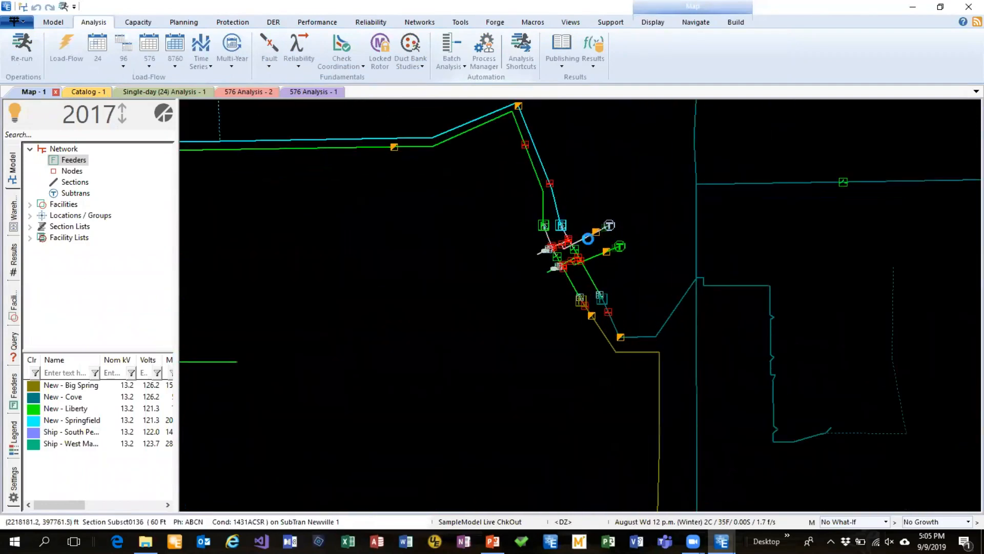
scroll(594, 195, up, 4)
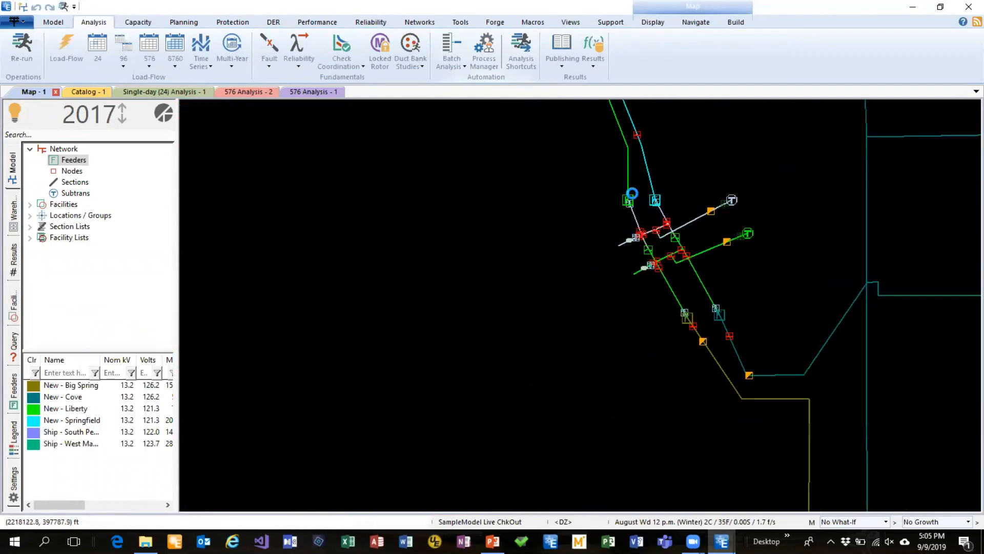
scroll(621, 213, up, 1)
scroll(621, 214, down, 1)
drag(633, 256, 717, 499)
drag(657, 200, 702, 380)
scroll(689, 361, down, 5)
scroll(638, 269, up, 1)
drag(623, 316, 916, 356)
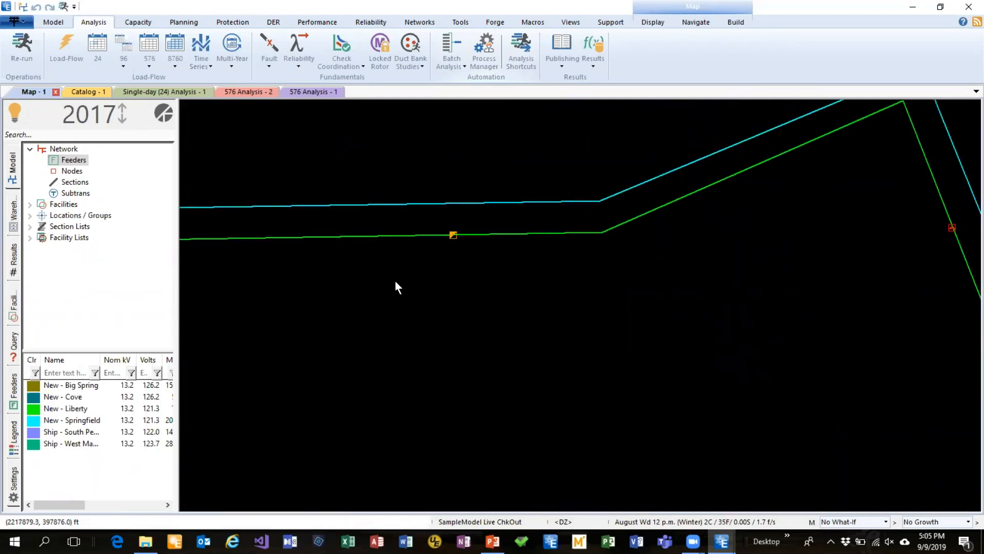
double_click(453, 235)
Activate the profiles in the New - Liberty meter's demand settings and display its load profile
click(288, 83)
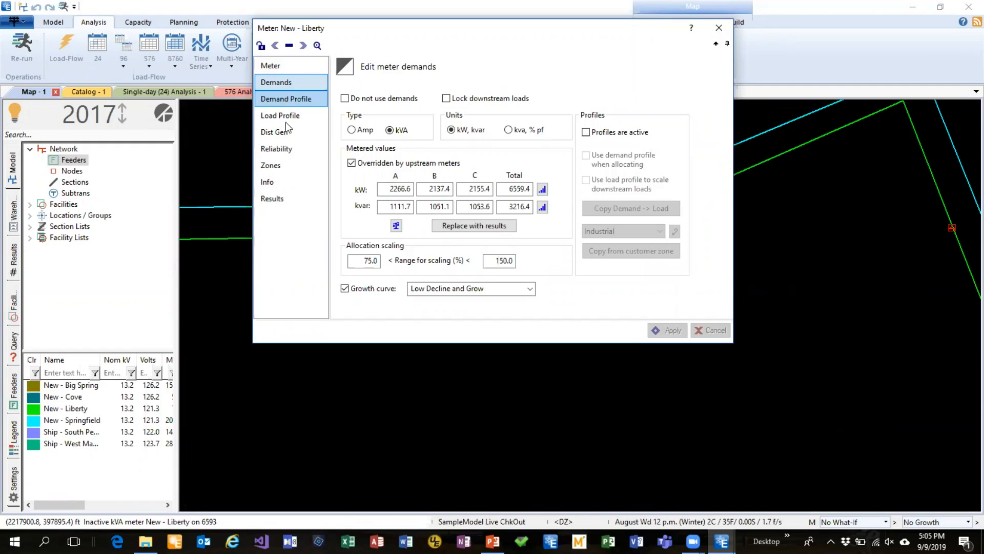
click(624, 134)
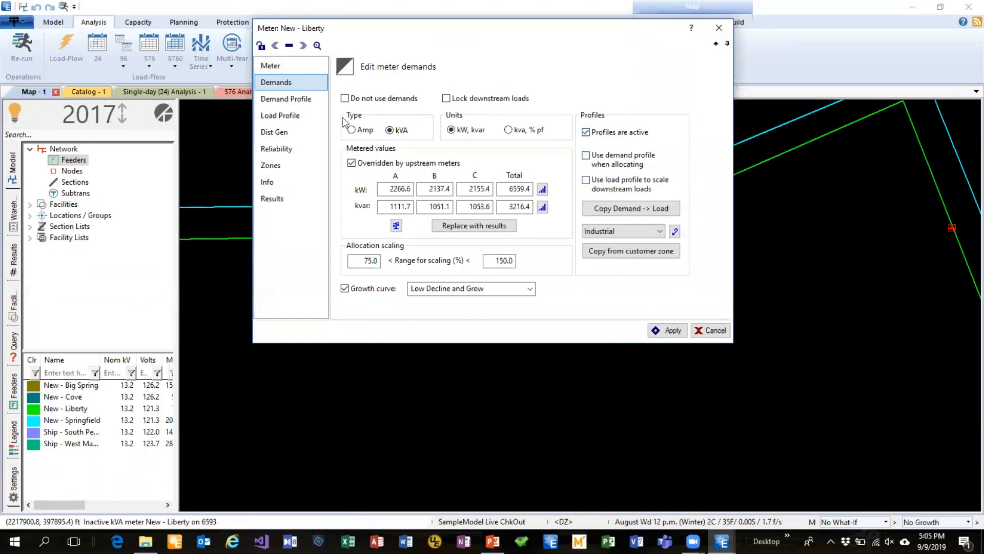
click(289, 115)
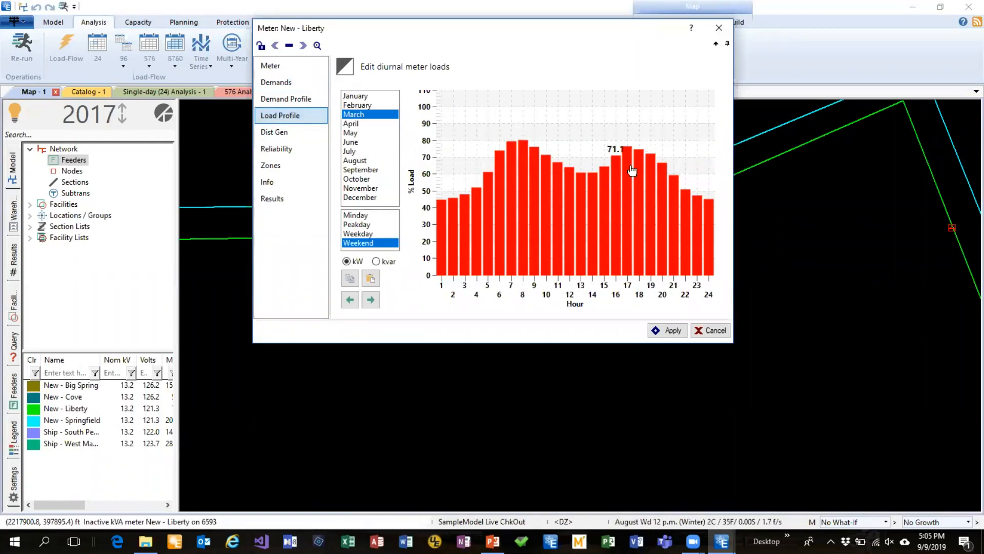
drag(573, 29, 610, 107)
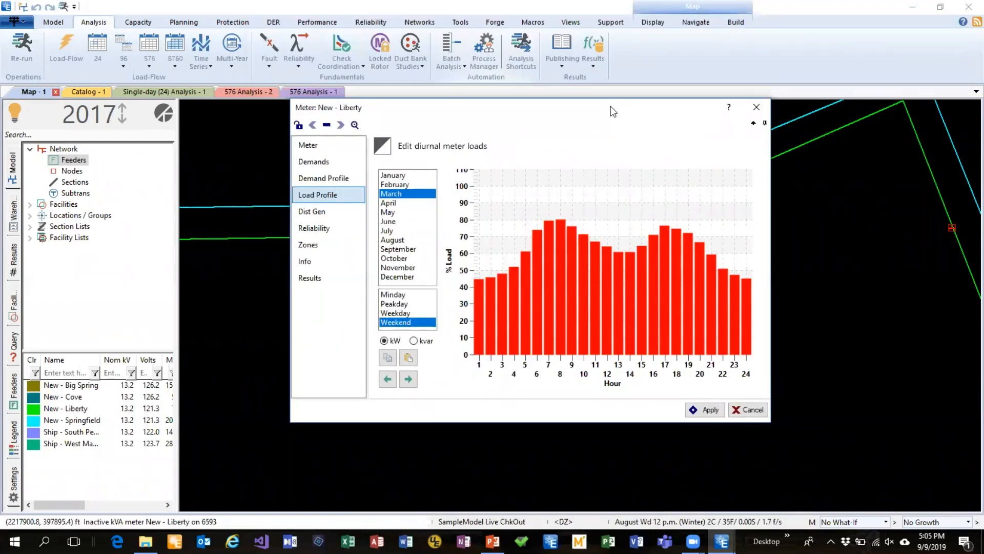
Choose Rural-Residential as the customer zone for copying profiles in the meter's demand settings
click(317, 182)
click(328, 161)
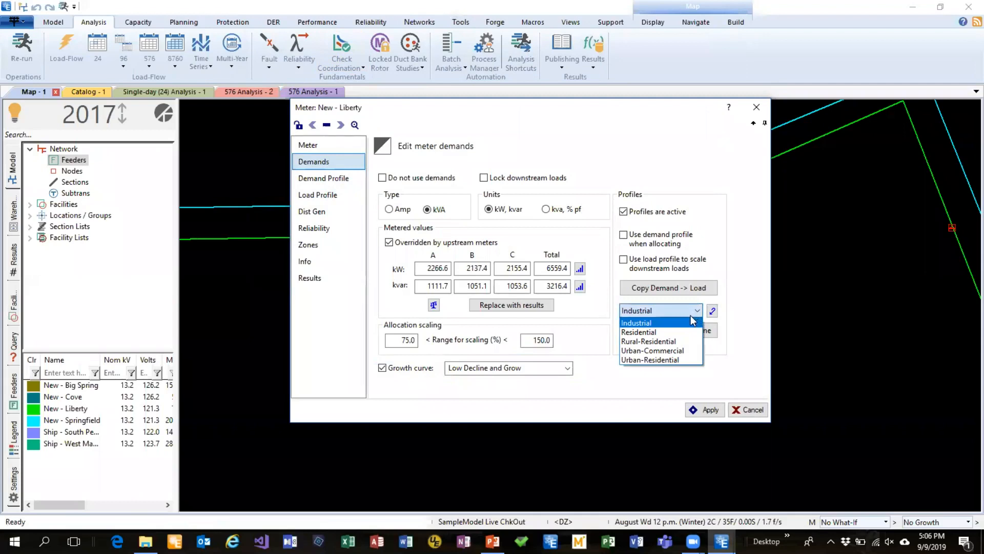
click(660, 342)
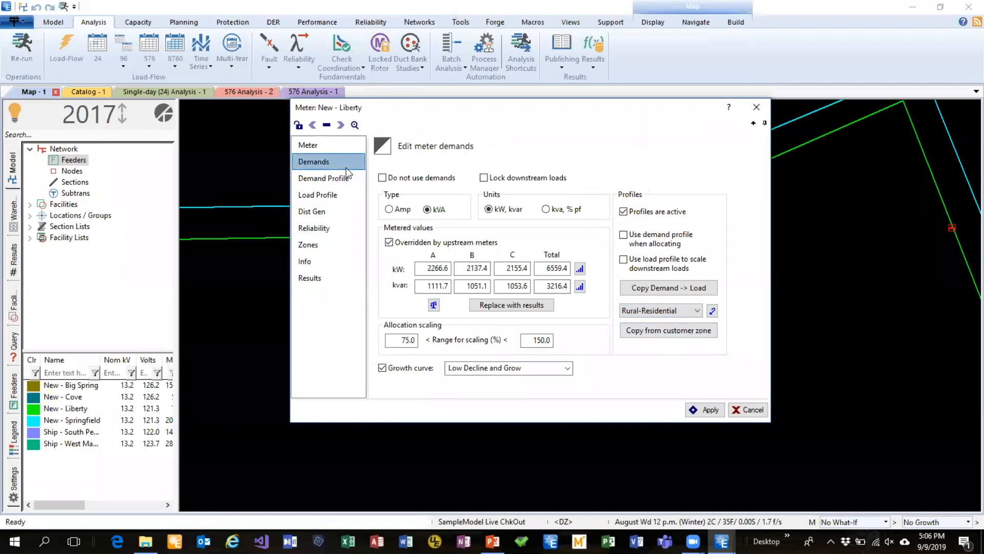
Examine the New - Liberty meter's demand profile for a March weekend in kW
drag(394, 115, 409, 131)
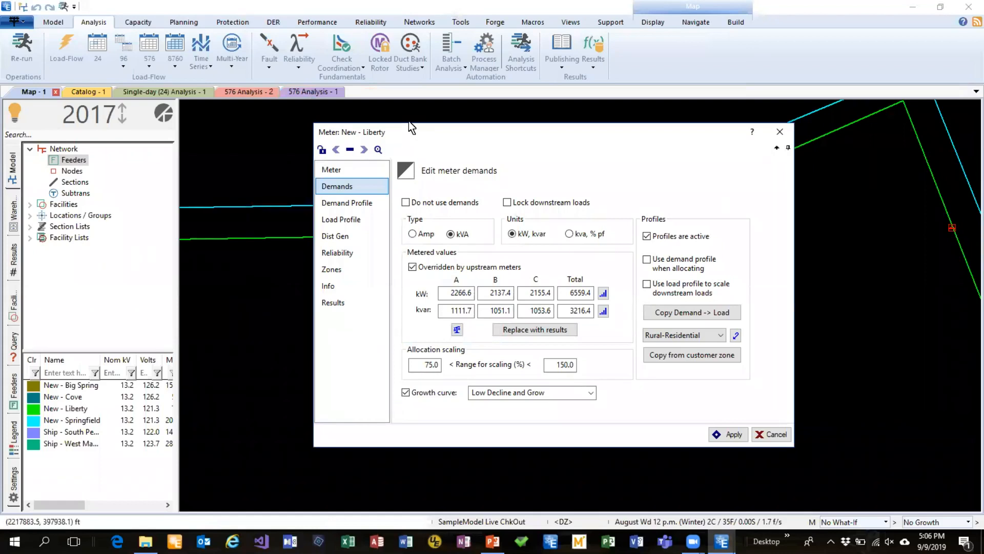
click(359, 204)
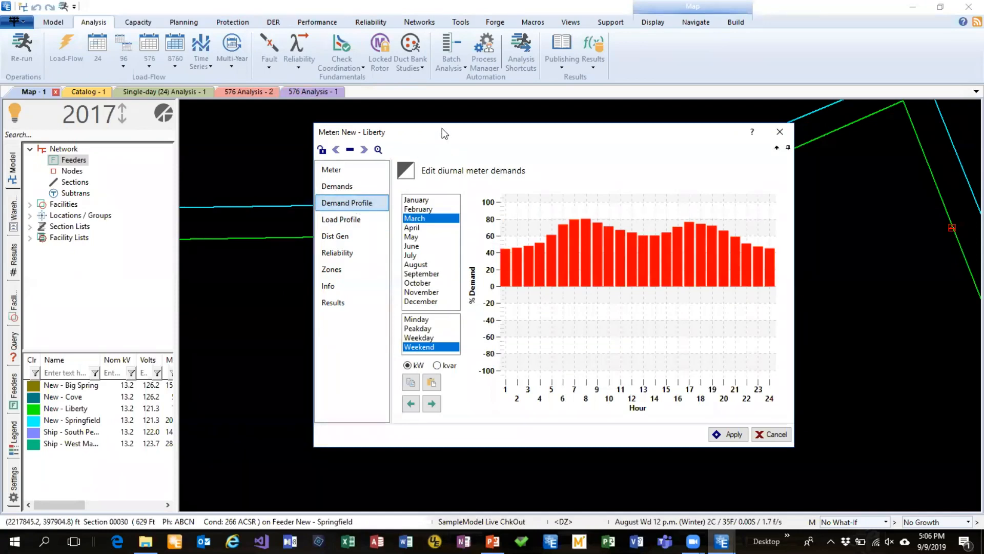
drag(445, 134, 469, 127)
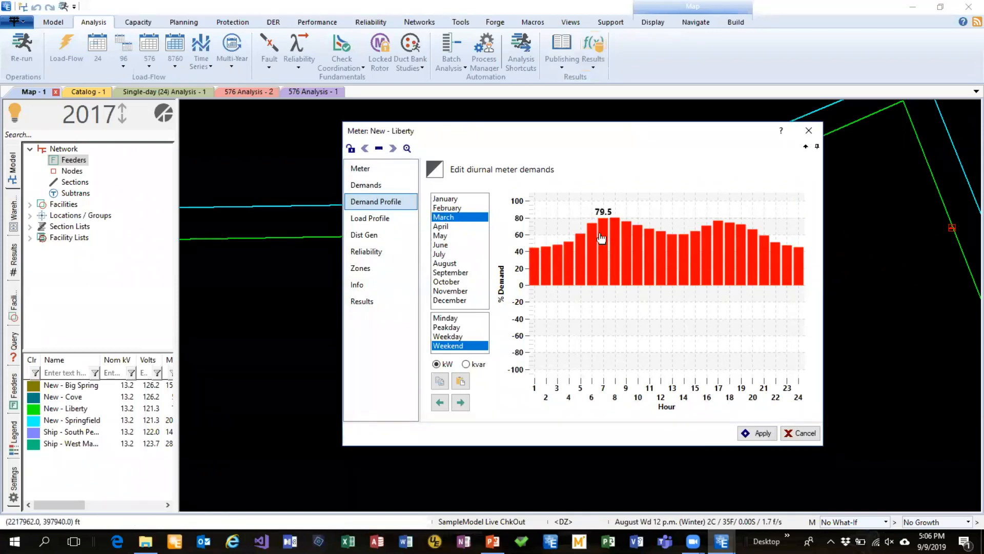
Redraw the meter's March weekend demand profile with midday hours falling to about -60% and late-evening hours rising to about 60%
click(371, 220)
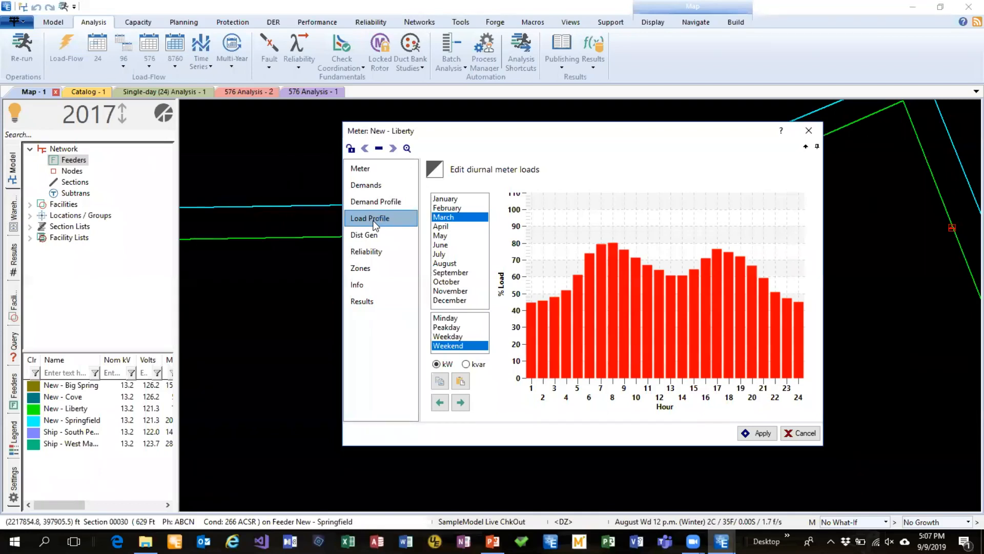
click(399, 202)
mouse_move(531, 249)
mouse_down()
mouse_move(595, 271)
mouse_move(622, 286)
mouse_move(657, 334)
mouse_move(690, 338)
mouse_move(725, 319)
mouse_move(771, 241)
mouse_move(803, 240)
mouse_up()
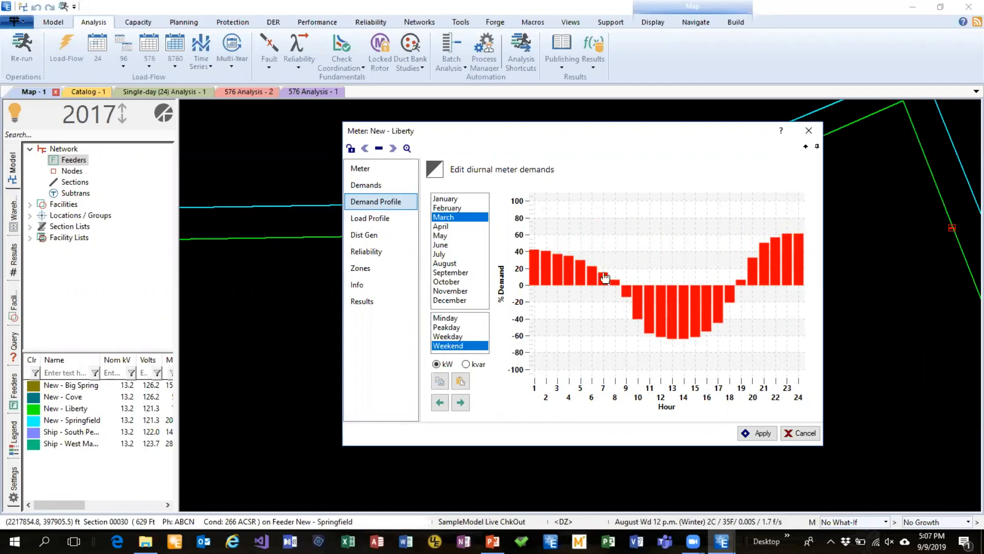
Compare the redrawn March weekend demand profile with the meter's load profile for the same day type
mouse_move(647, 299)
click(393, 221)
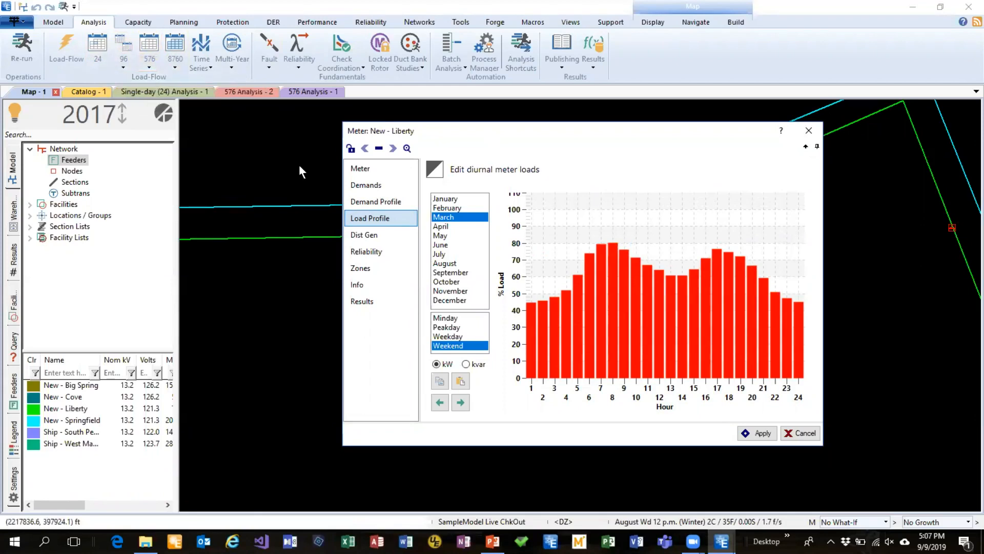
click(380, 200)
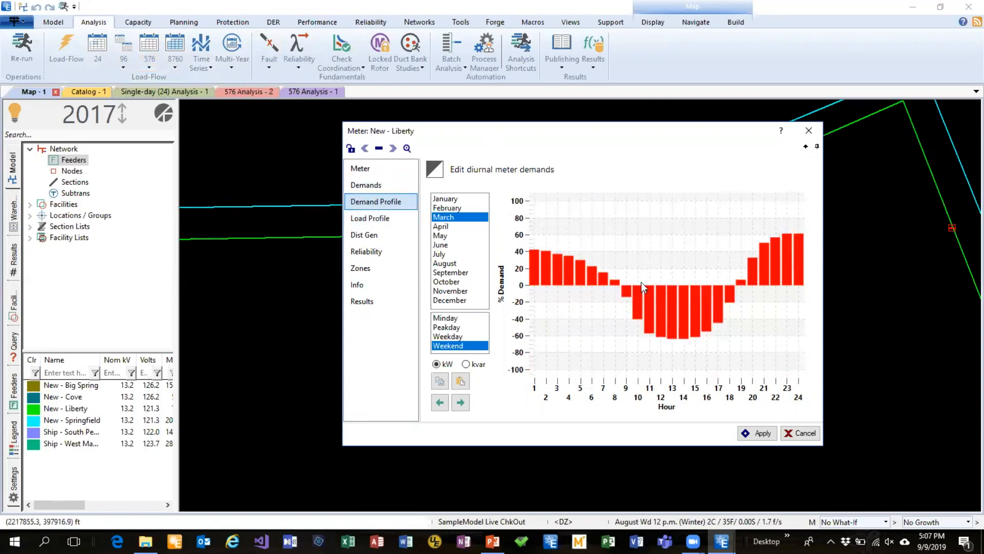
click(396, 219)
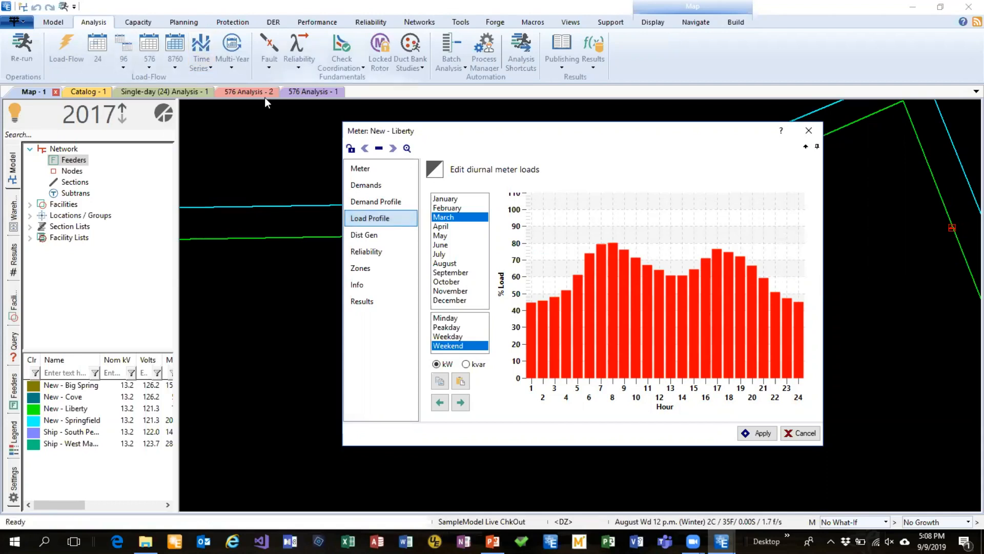
Find the GlobalIrrad profile among the warehouse's irradiance weather profiles and load it into the open editor
click(17, 224)
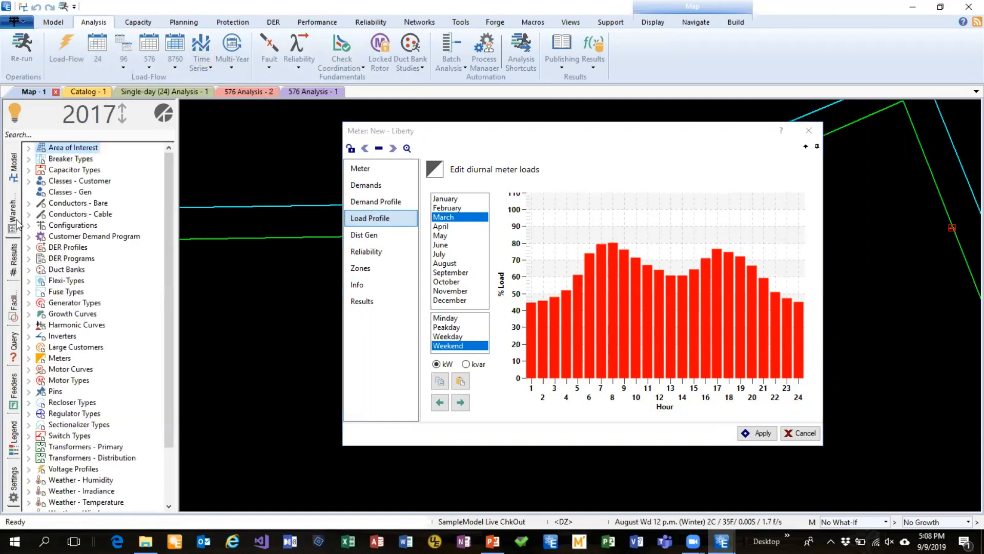
scroll(81, 365, down, 2)
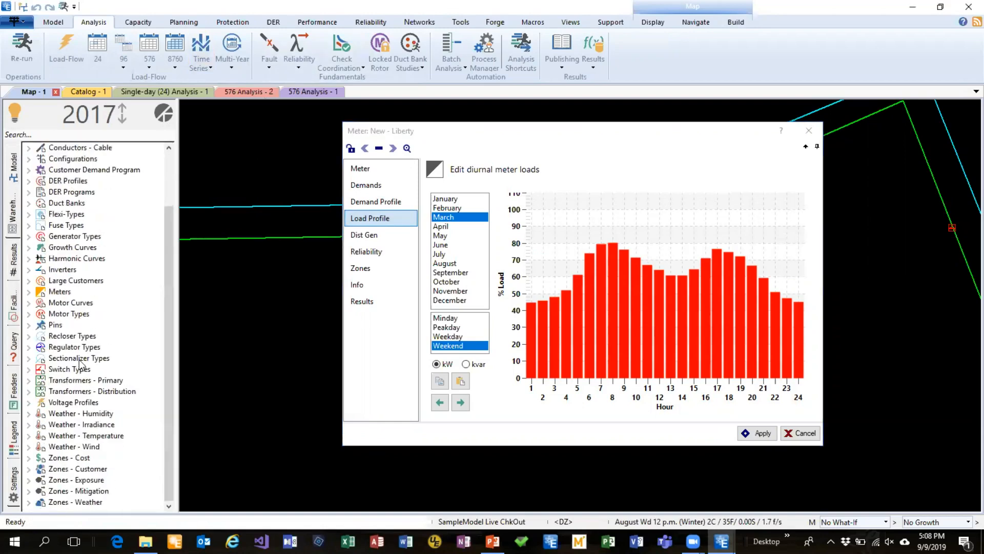
click(28, 426)
click(77, 436)
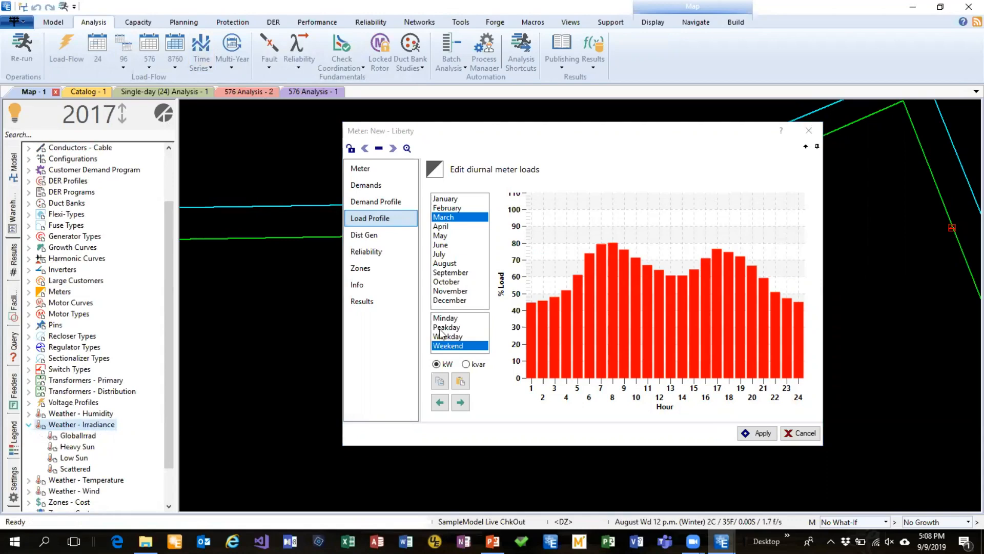
click(490, 308)
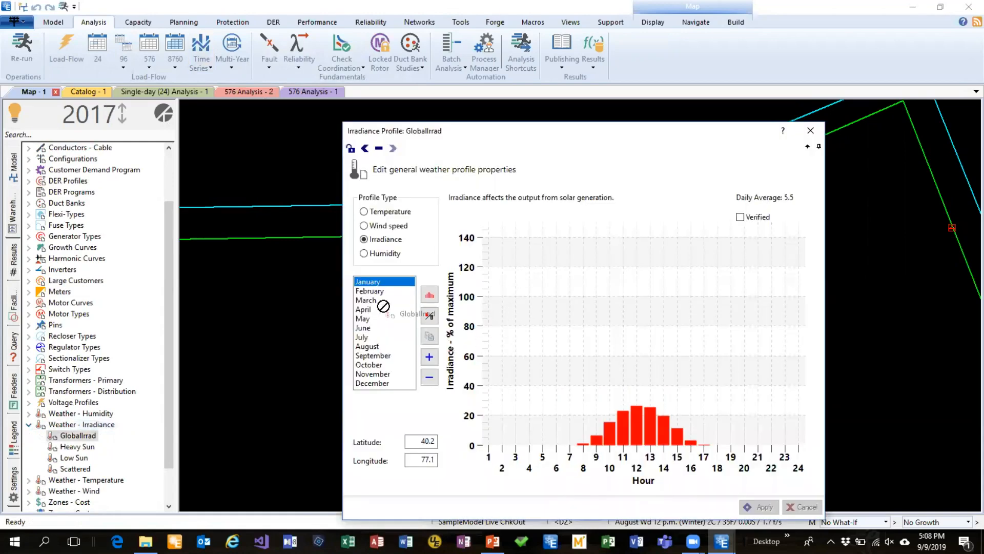
Try to adjust the January irradiance curve in the GlobalIrrad profile, compare it with April and July, and discard the changes
click(429, 297)
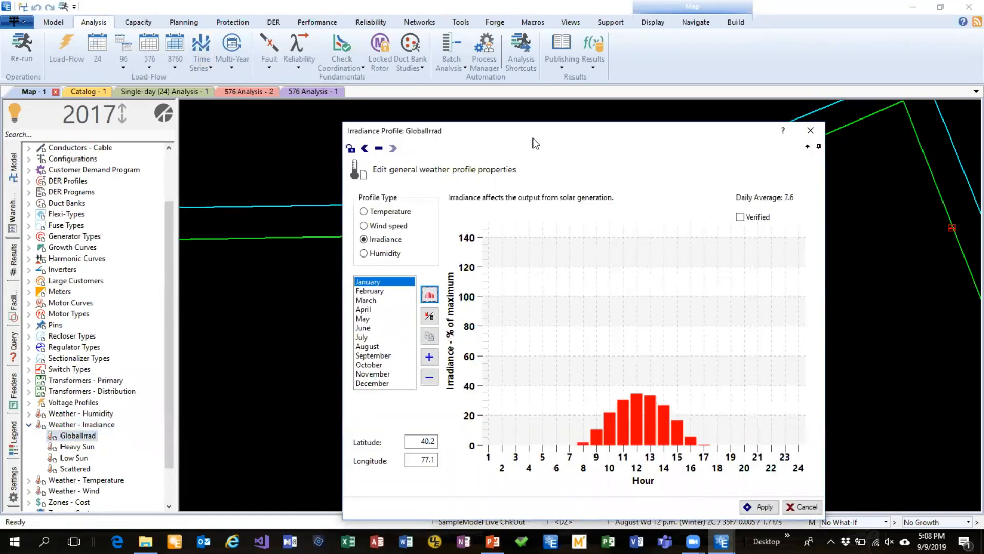
drag(528, 137, 450, 112)
click(298, 285)
click(289, 312)
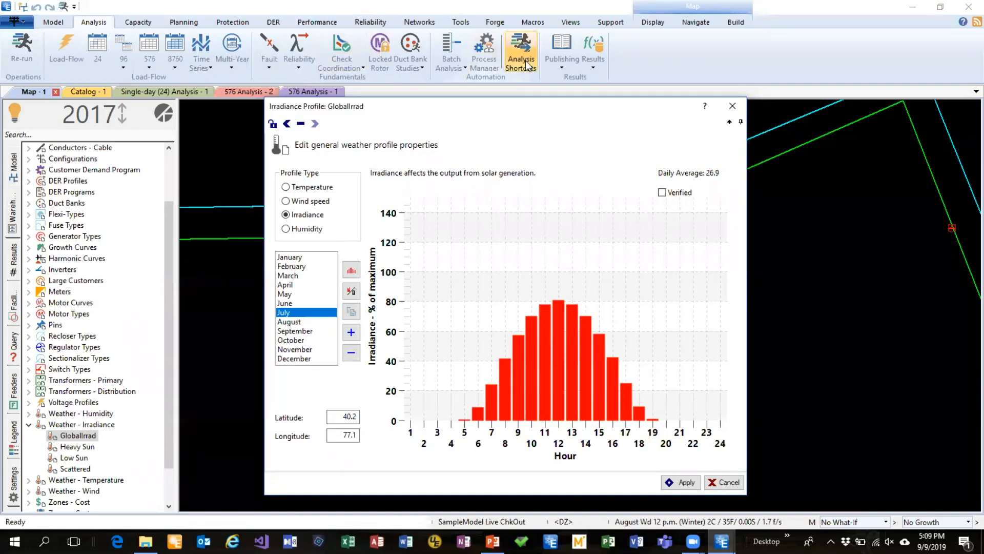
click(731, 109)
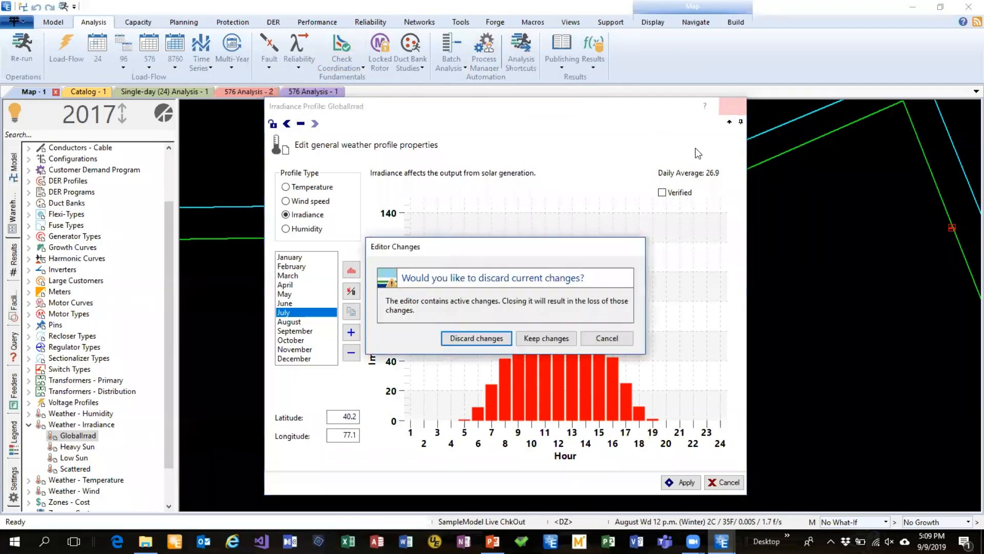
click(477, 339)
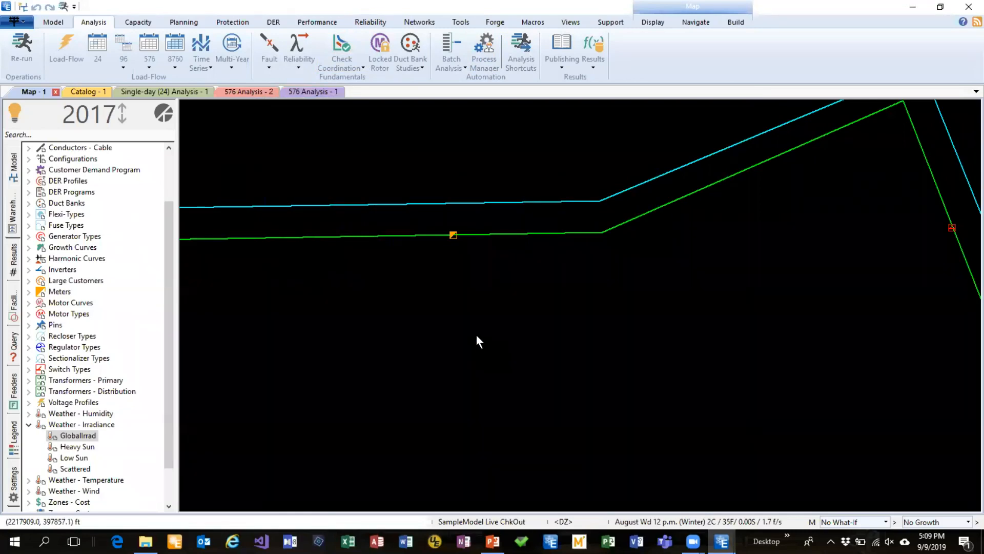
Locate section 21838 on the New - Springfield feeder west of the meter and open its properties
drag(455, 328, 579, 374)
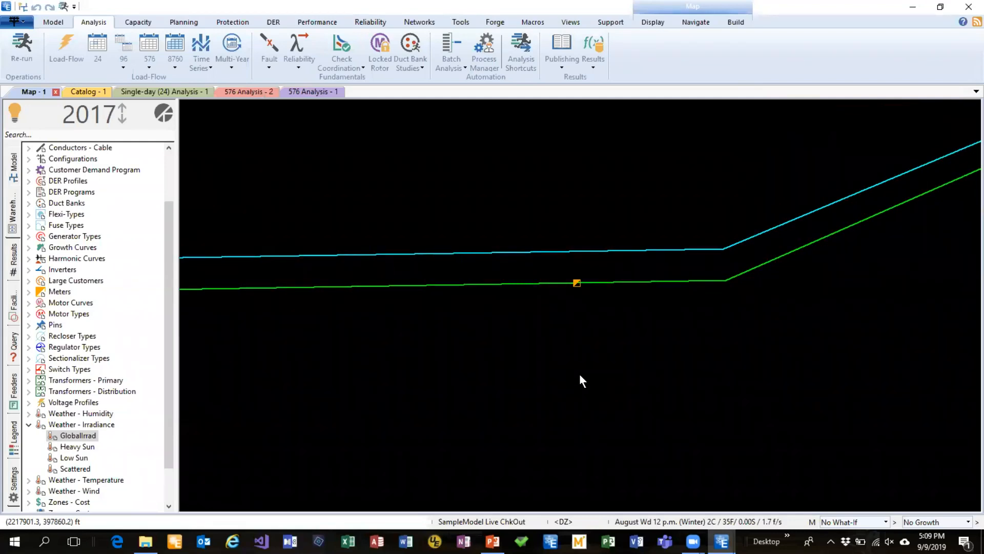
scroll(604, 349, down, 3)
scroll(603, 350, down, 3)
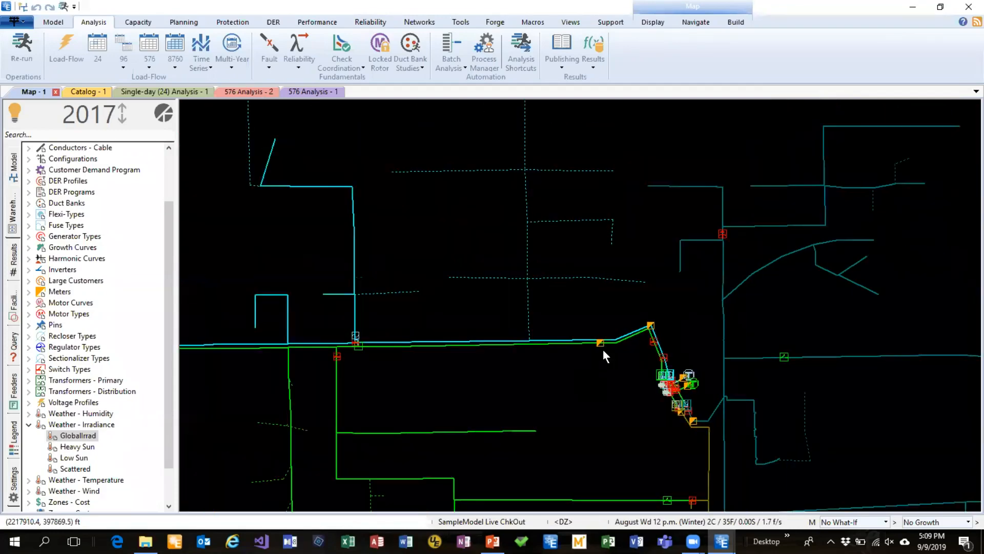
drag(408, 228, 658, 235)
drag(321, 272, 802, 349)
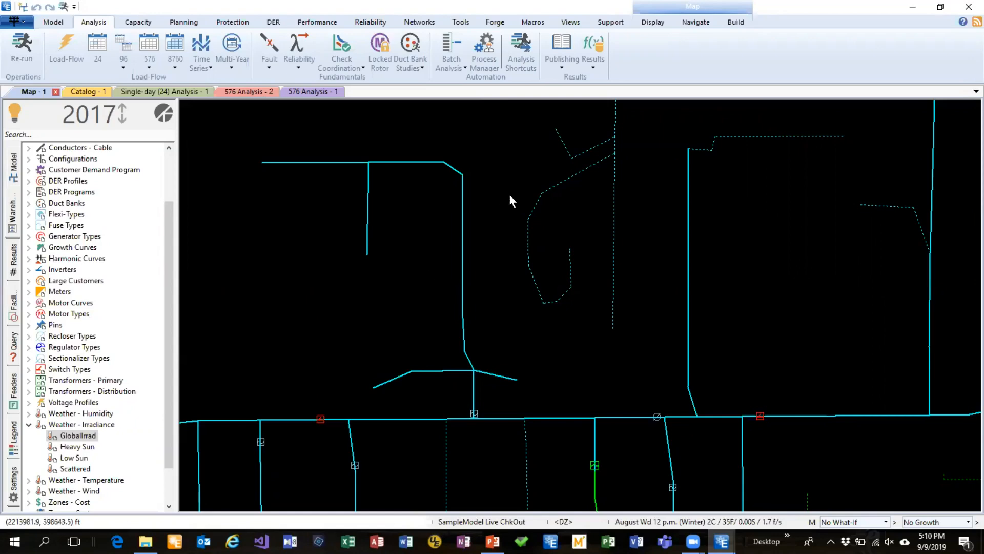
double_click(462, 229)
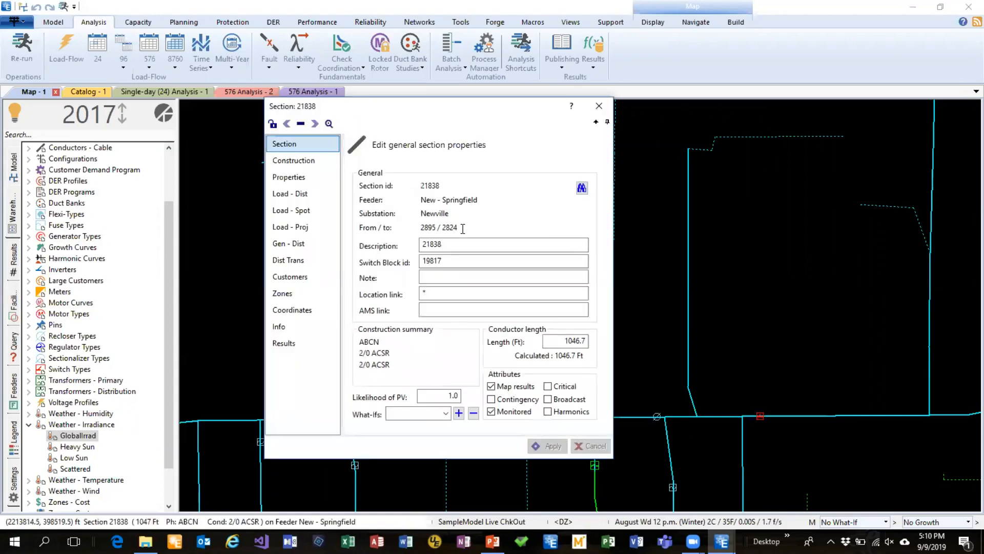
drag(455, 104, 581, 42)
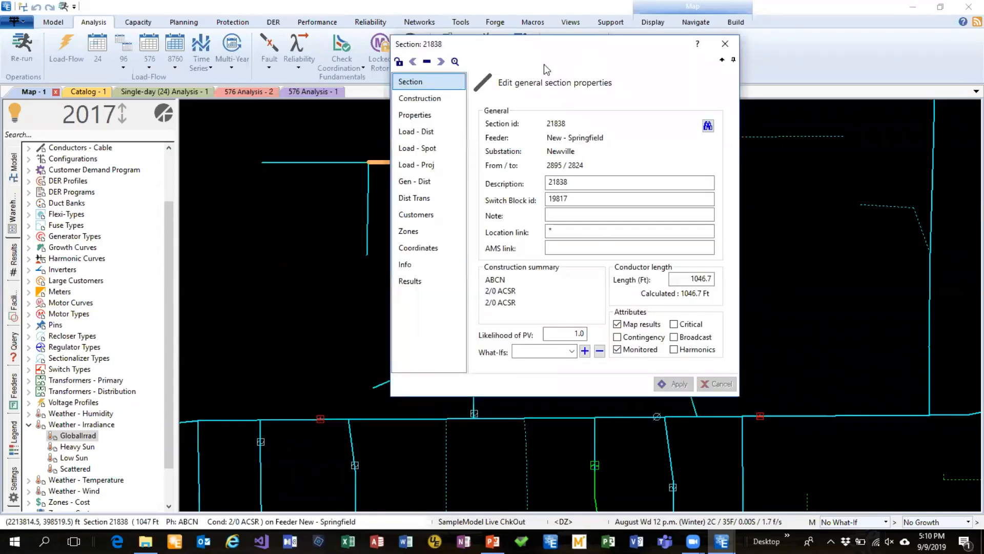
Examine the transformer and service settings of distribution transformer DT 23414 on the section
click(423, 202)
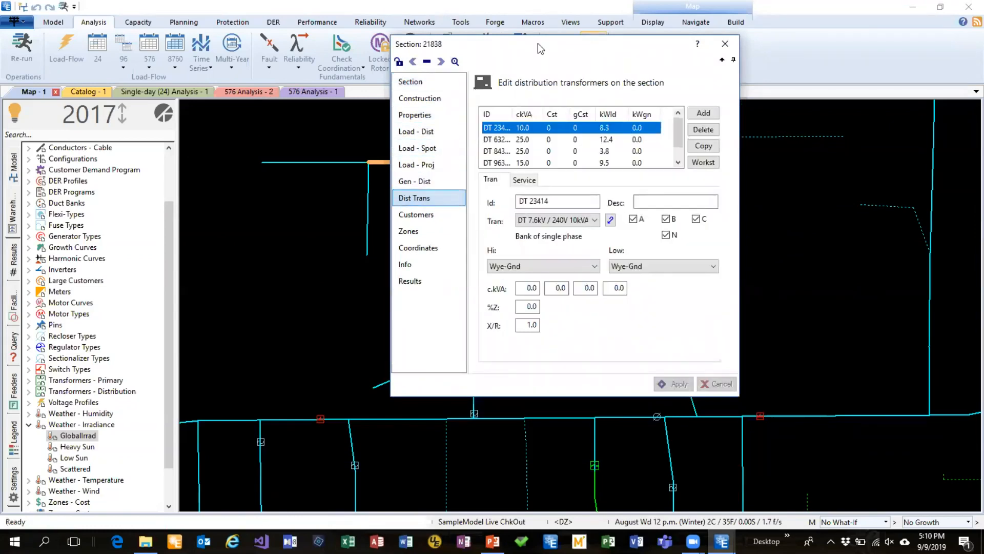
drag(592, 42, 540, 43)
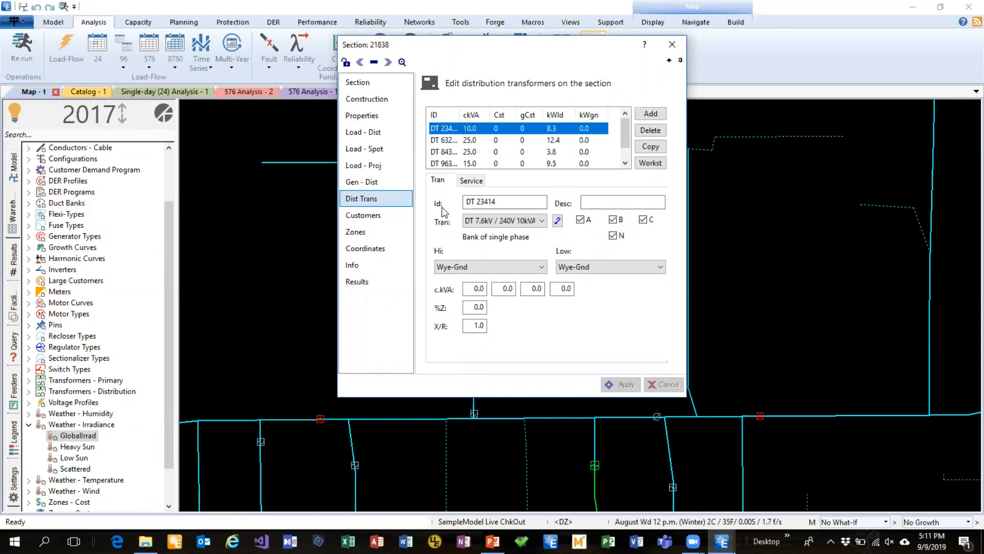
click(471, 180)
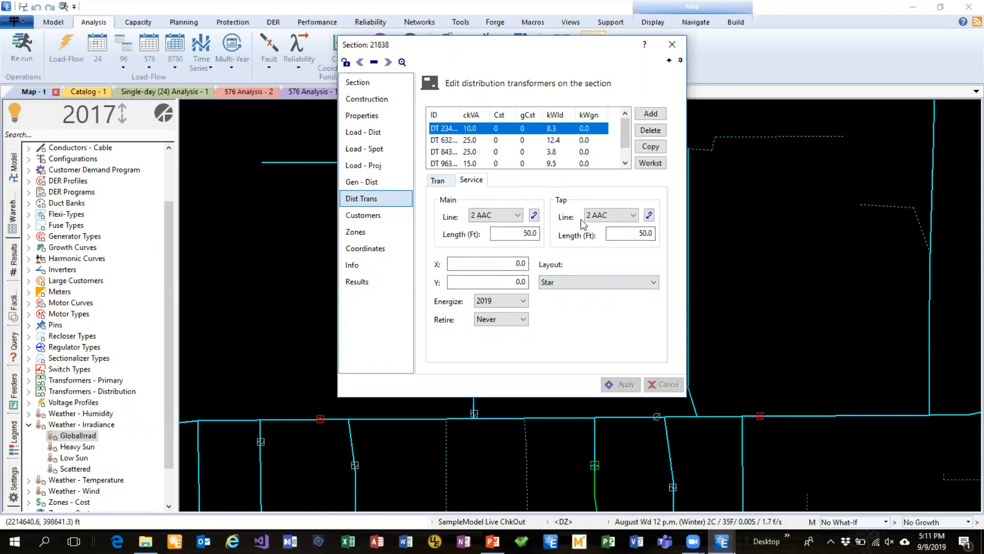
click(444, 183)
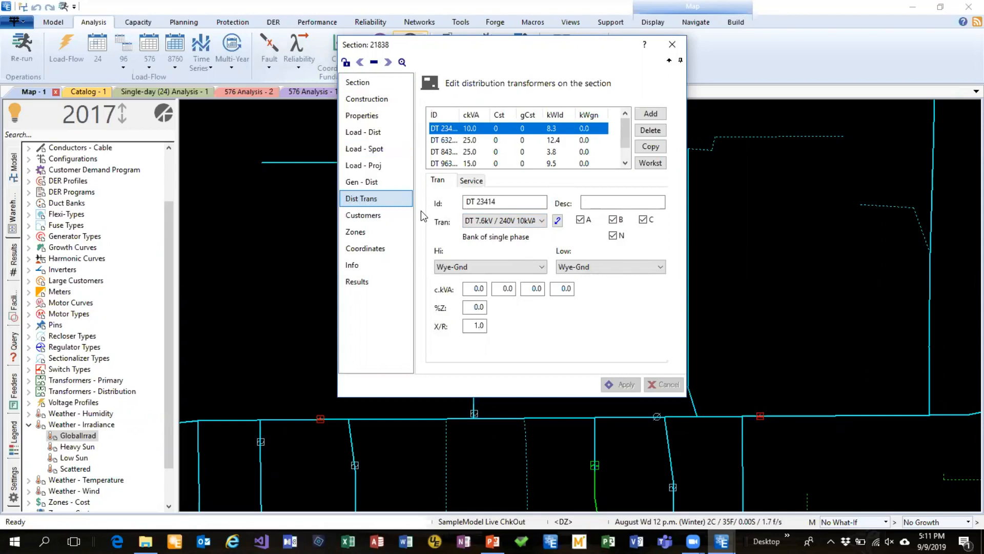
Select the second customer on transformer DT 23414 and turn on its generator in the generation settings
click(377, 215)
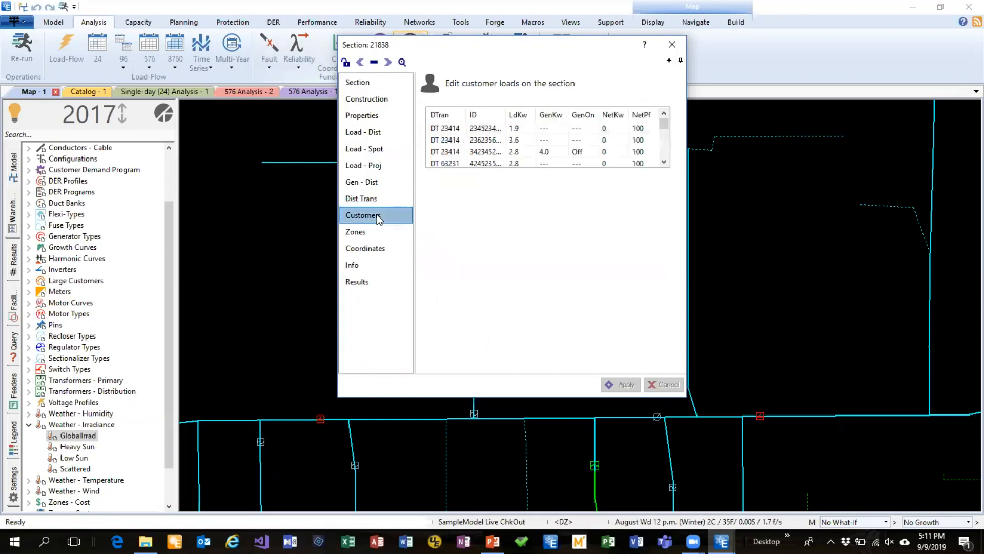
click(476, 140)
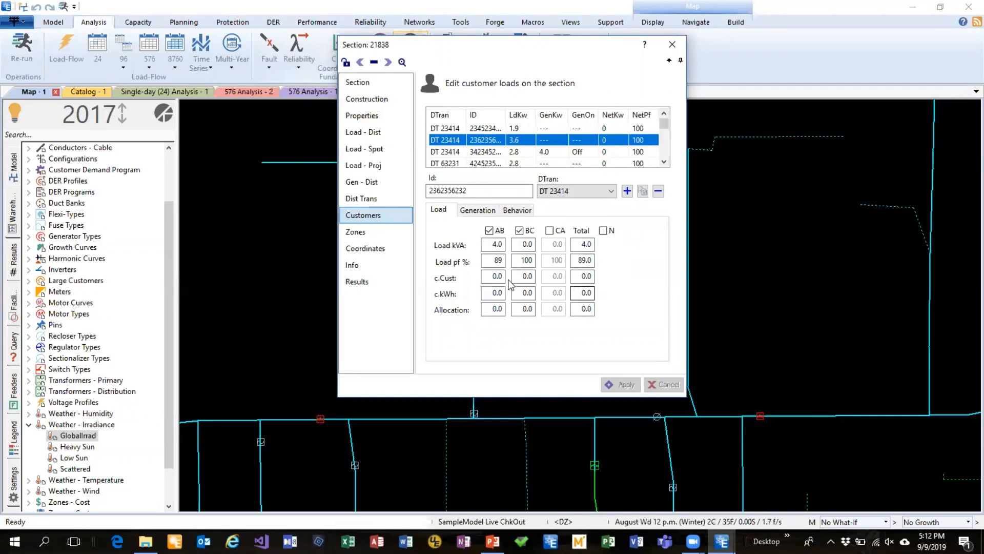
click(481, 211)
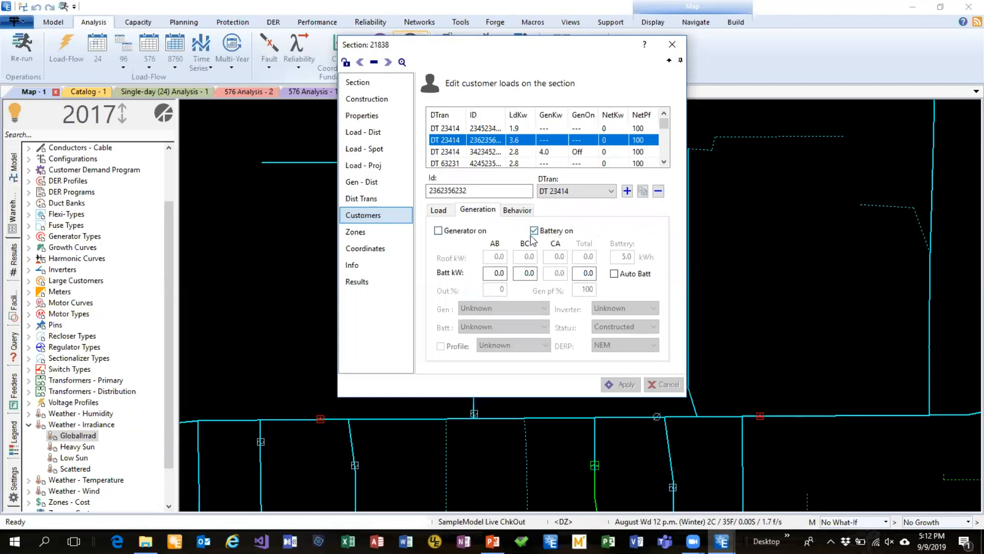
click(463, 232)
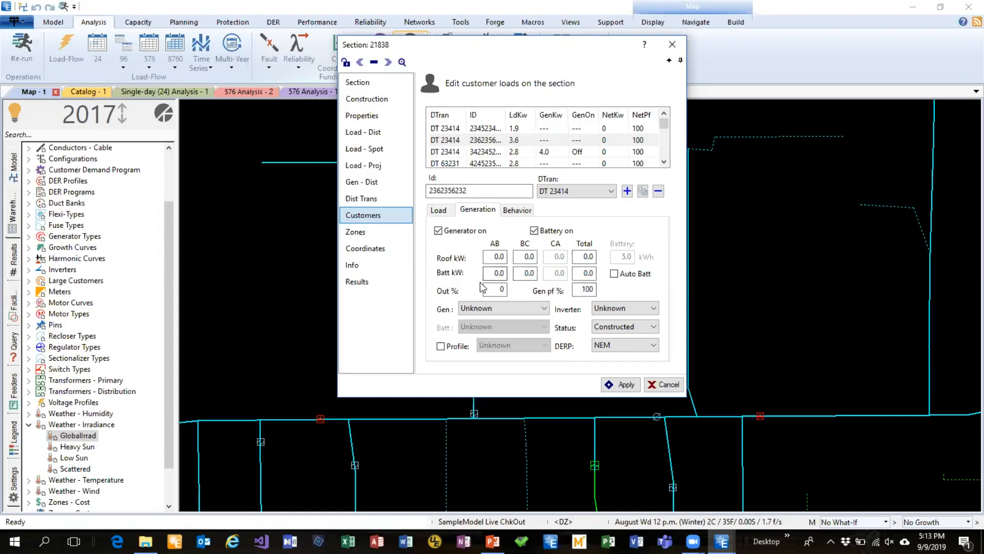
Review the customer's behavior, generation and load settings, and close the section editor discarding the changes
click(518, 211)
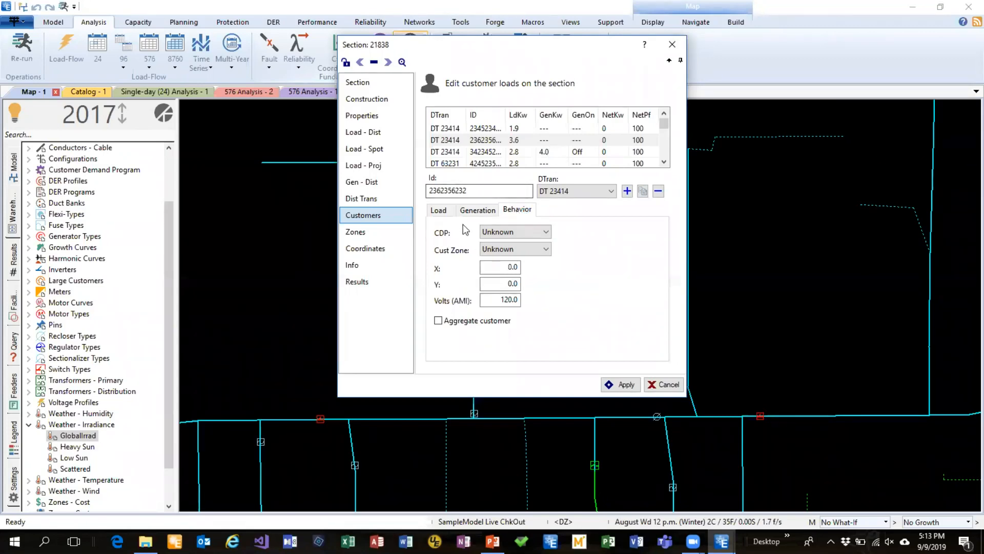
click(476, 211)
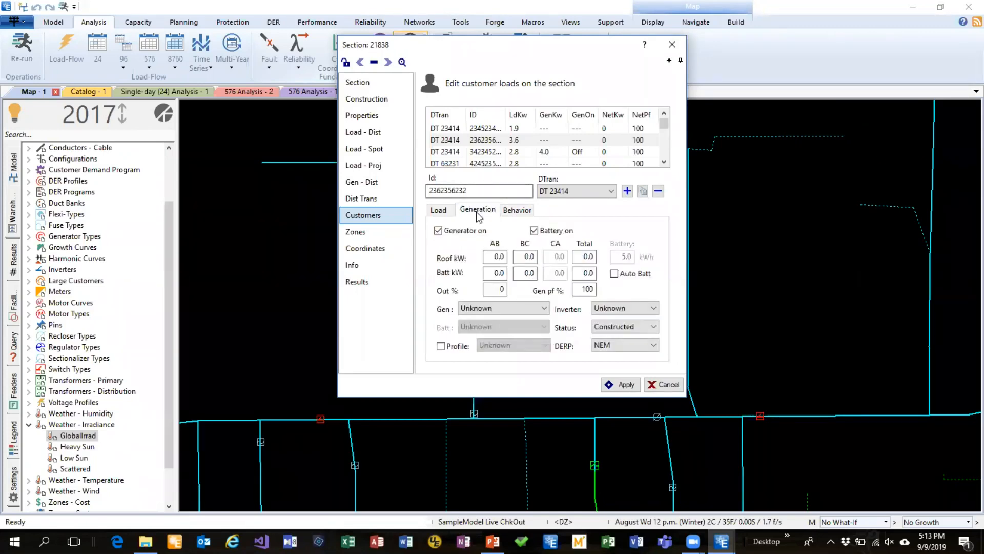
click(438, 211)
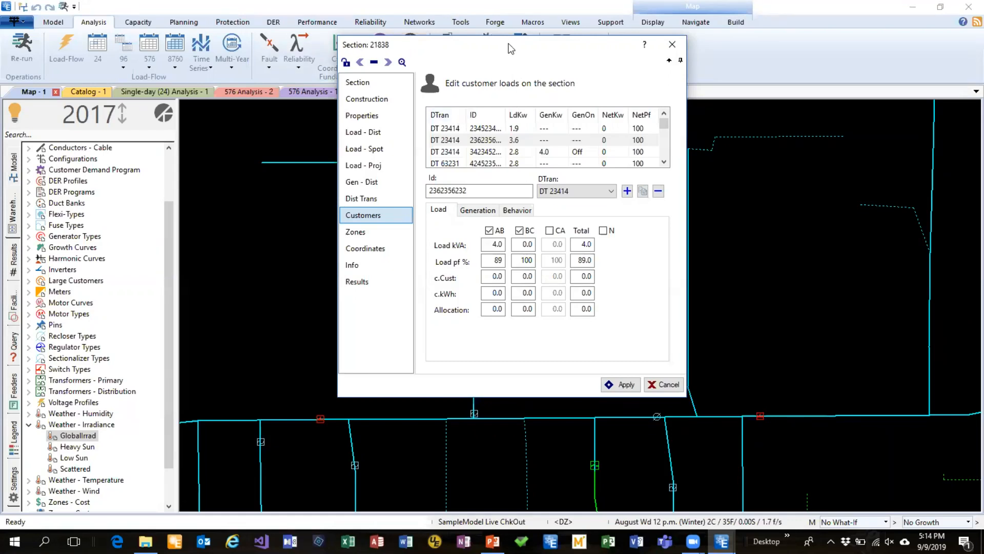
drag(510, 49, 495, 110)
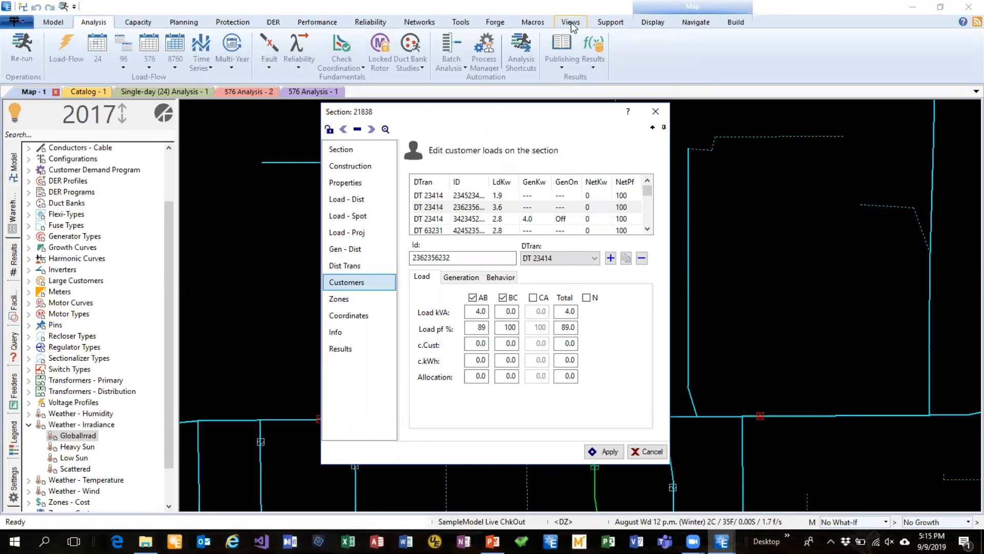
click(655, 117)
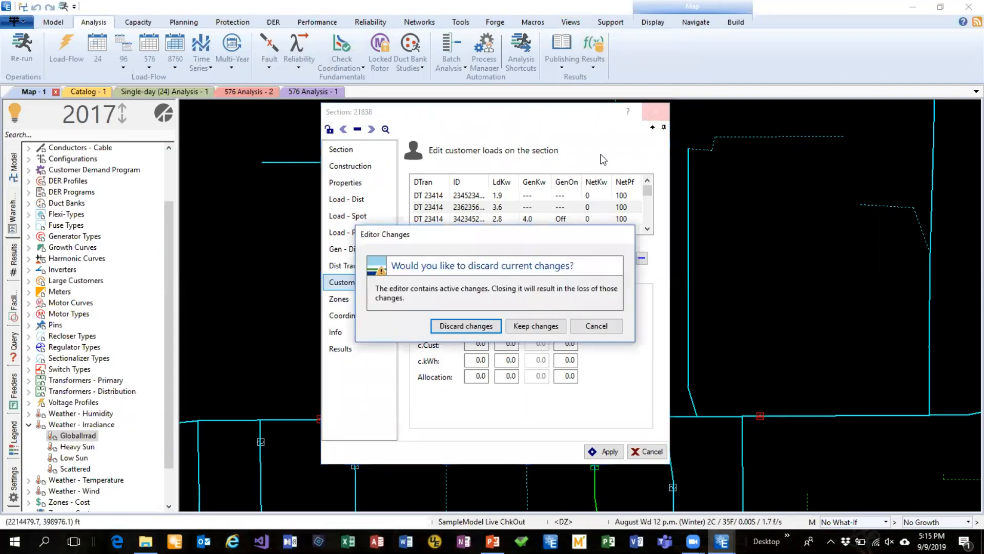
click(484, 326)
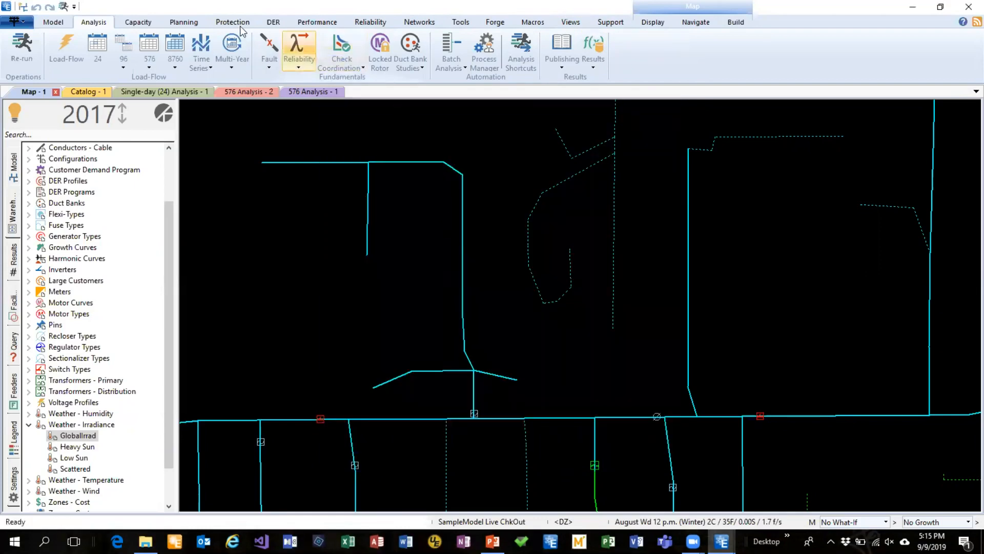
Open the Data Lake schema report to examine its import modules, fields and supported file formats
click(494, 22)
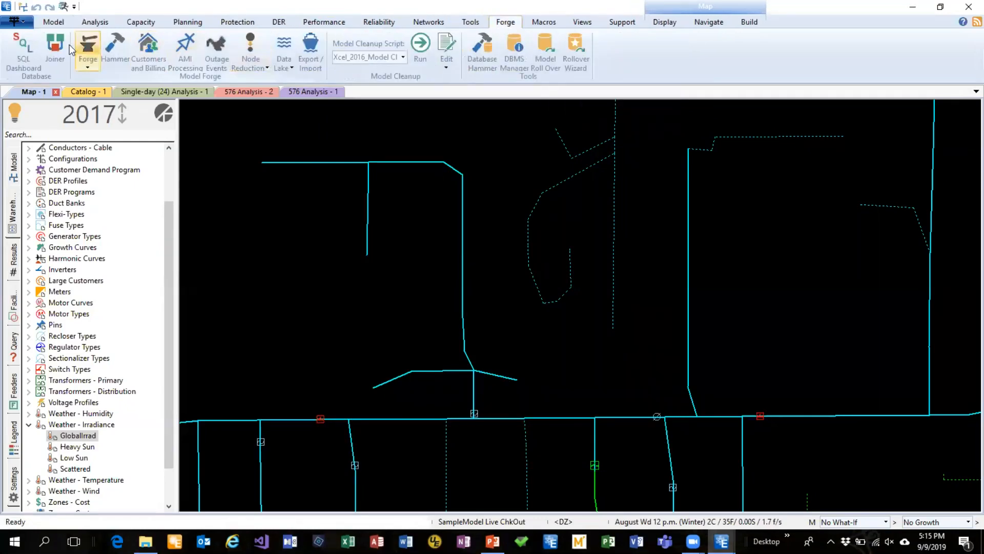
click(440, 62)
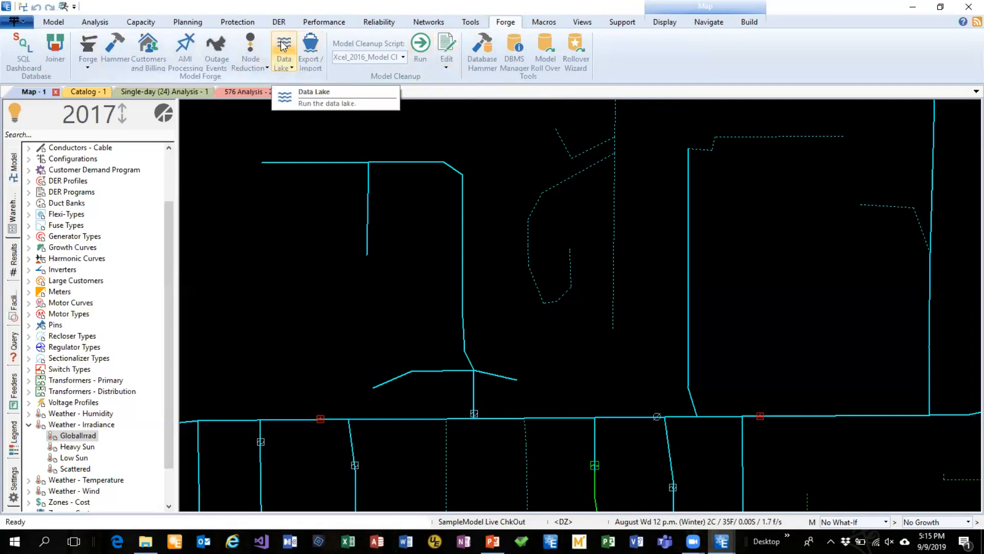
click(291, 69)
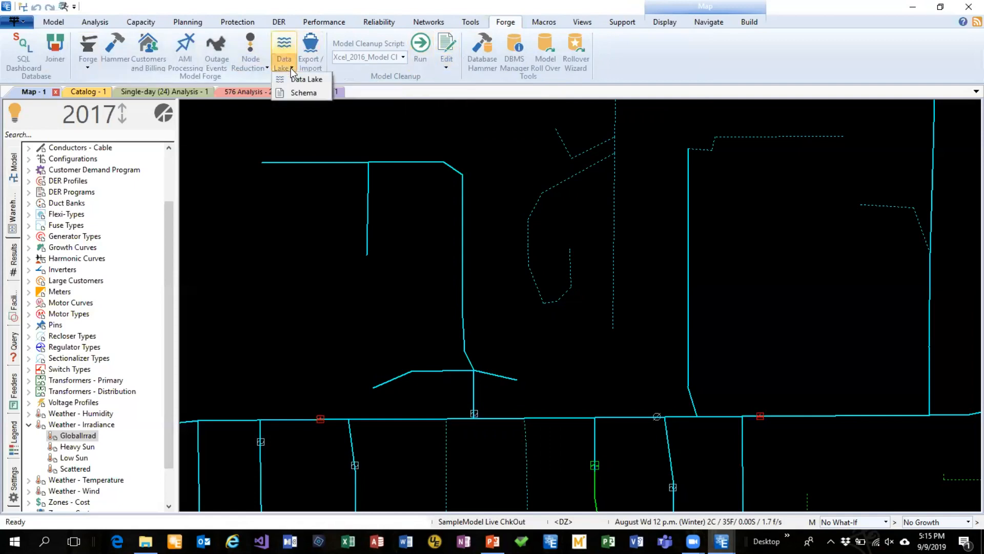
click(296, 92)
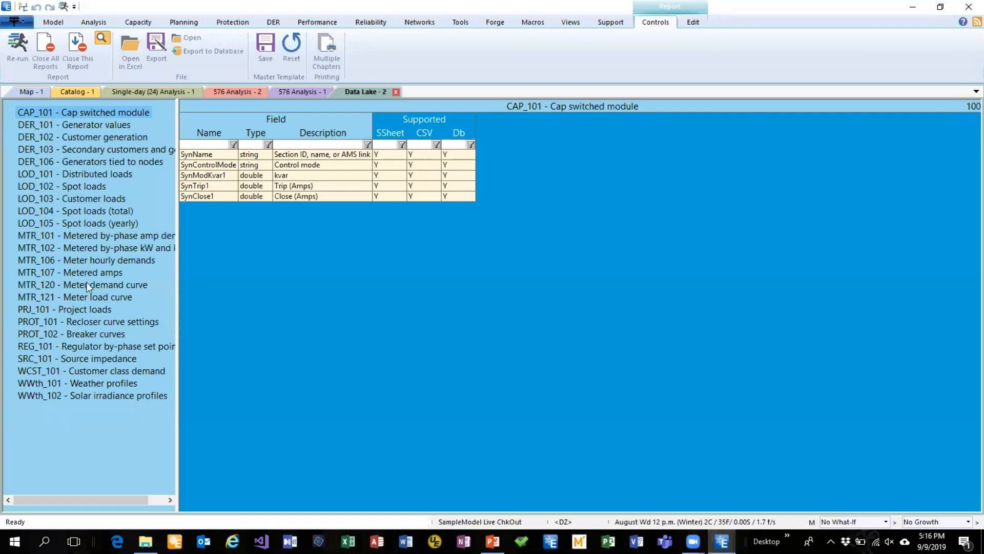
Return to the map, review the import and export source options in the Data Lake wizard, and close it without running
click(30, 92)
click(290, 66)
click(282, 43)
click(283, 43)
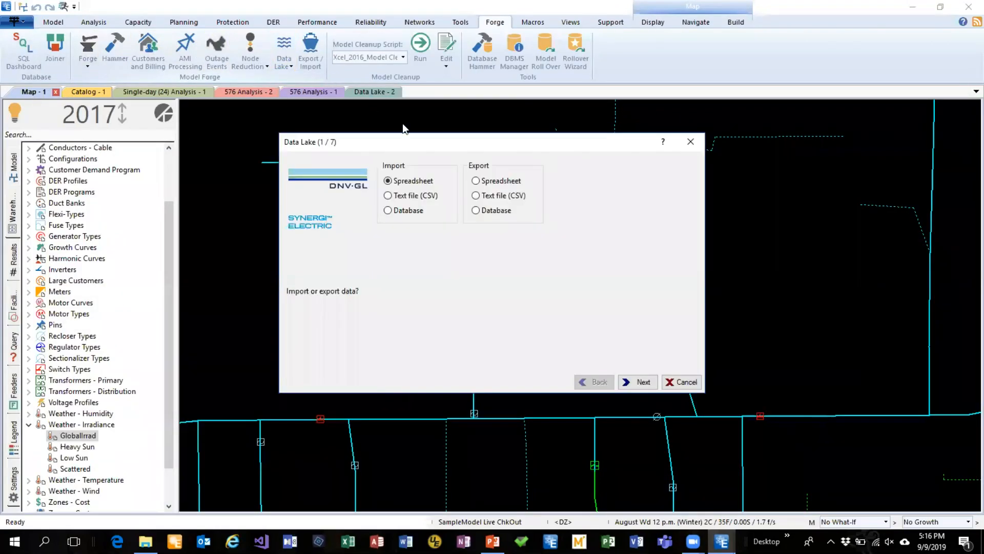
drag(417, 143, 420, 125)
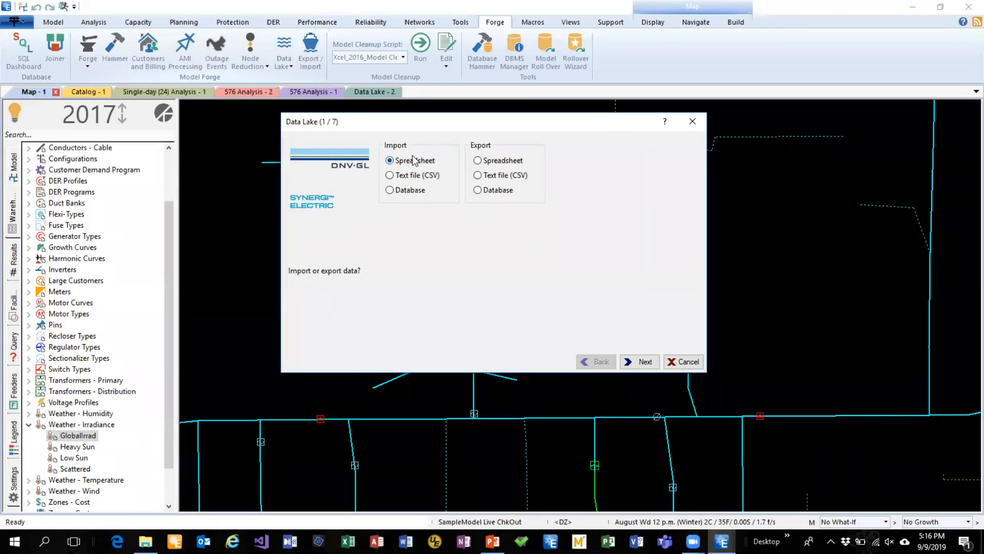
click(692, 121)
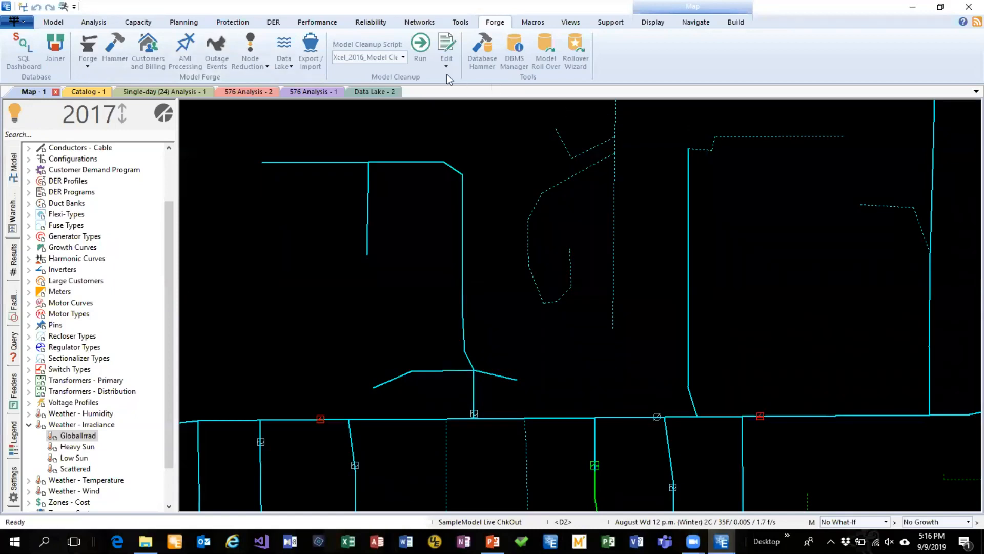
click(297, 45)
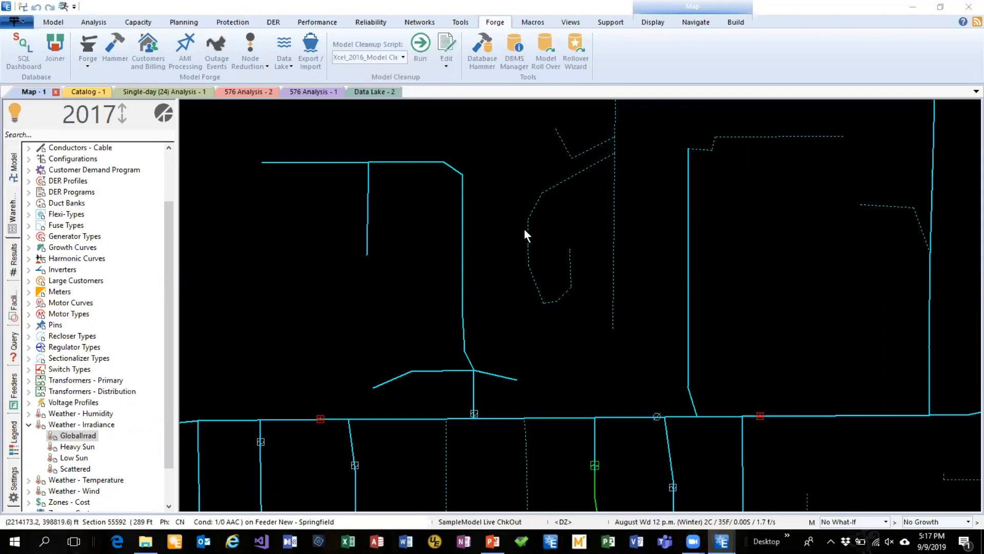
Open section 21838 on the map, compare its distributed load, spot load and customer load settings, and close the editor
double_click(461, 229)
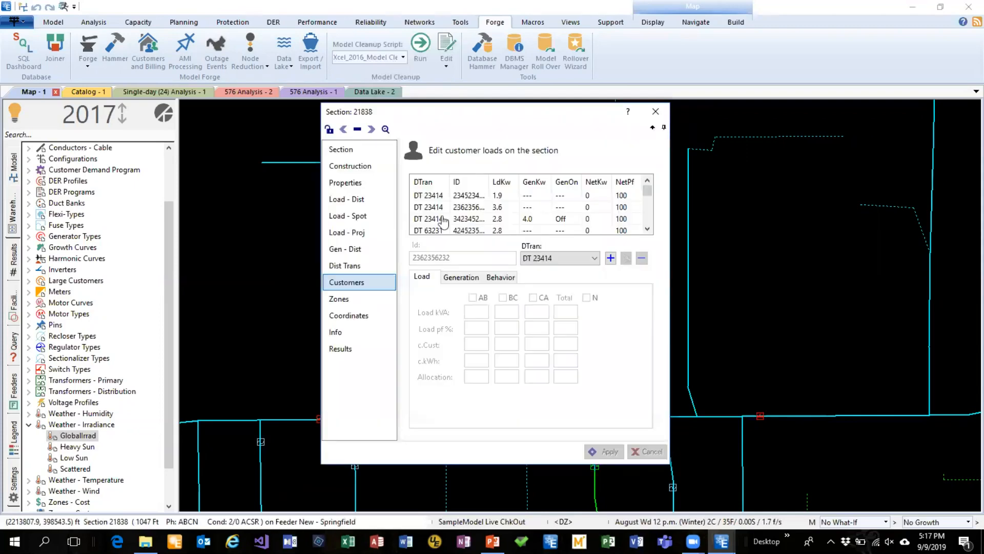
click(360, 200)
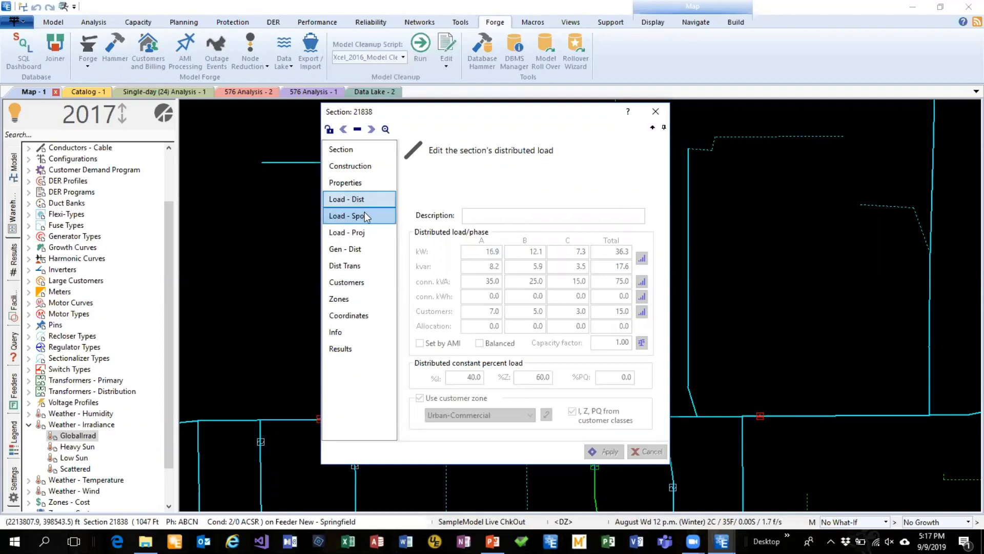
click(364, 211)
click(362, 202)
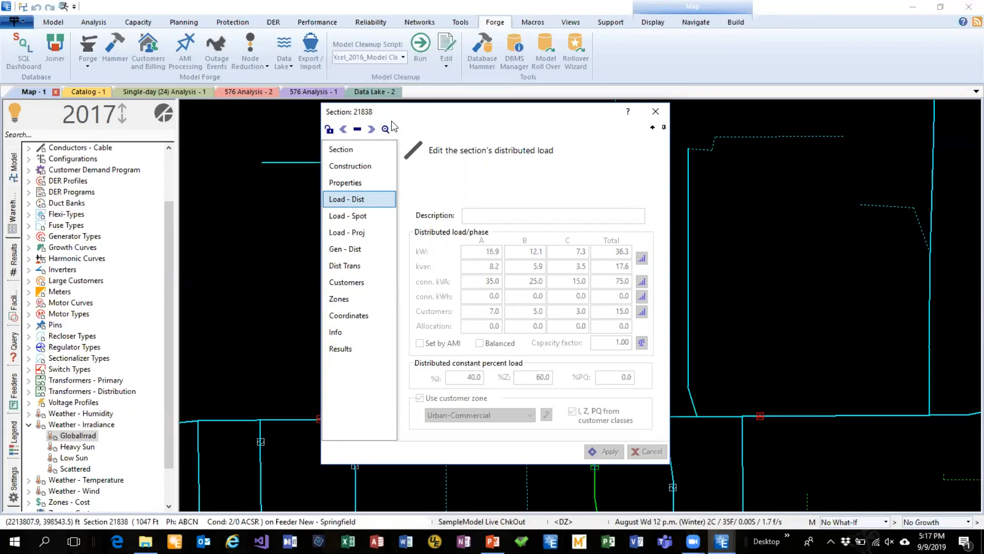
click(362, 219)
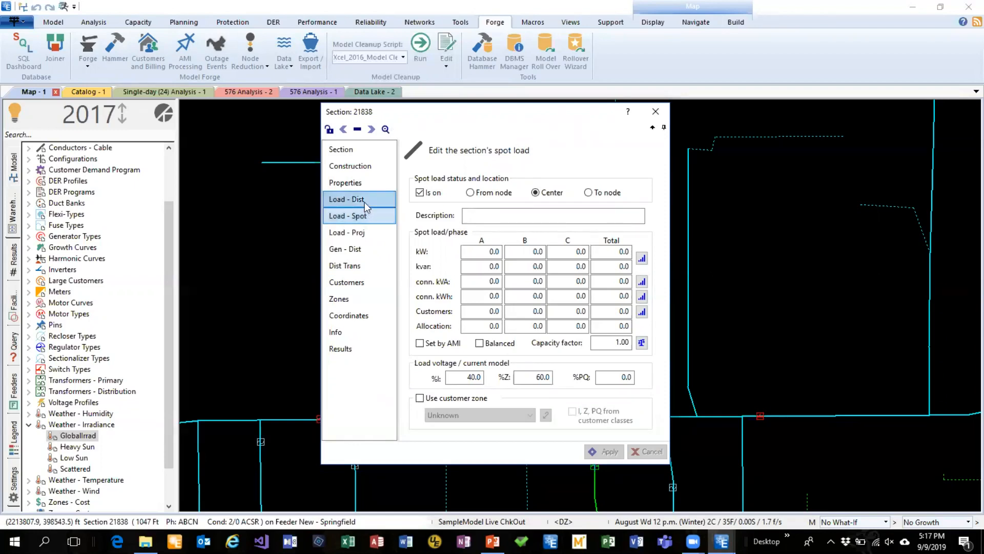
click(362, 282)
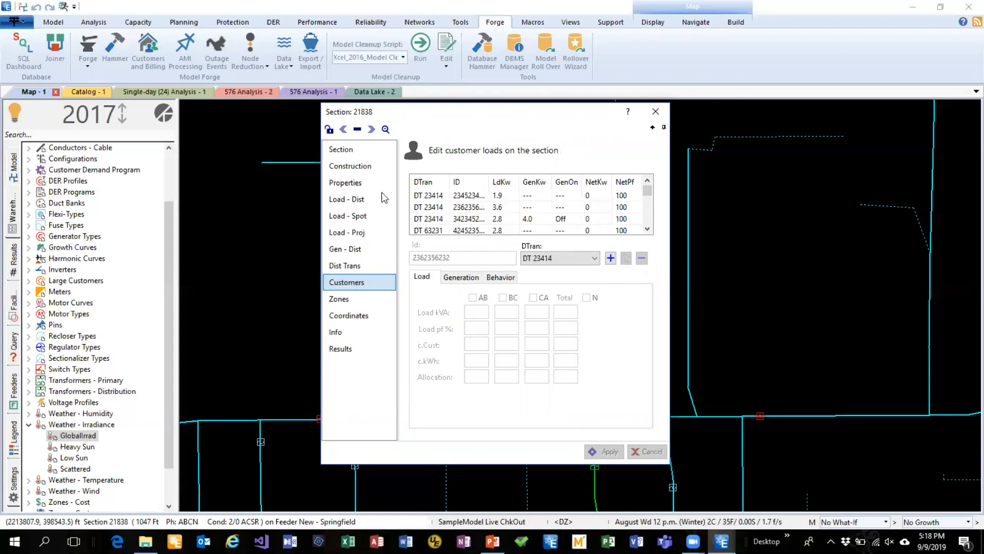
click(367, 202)
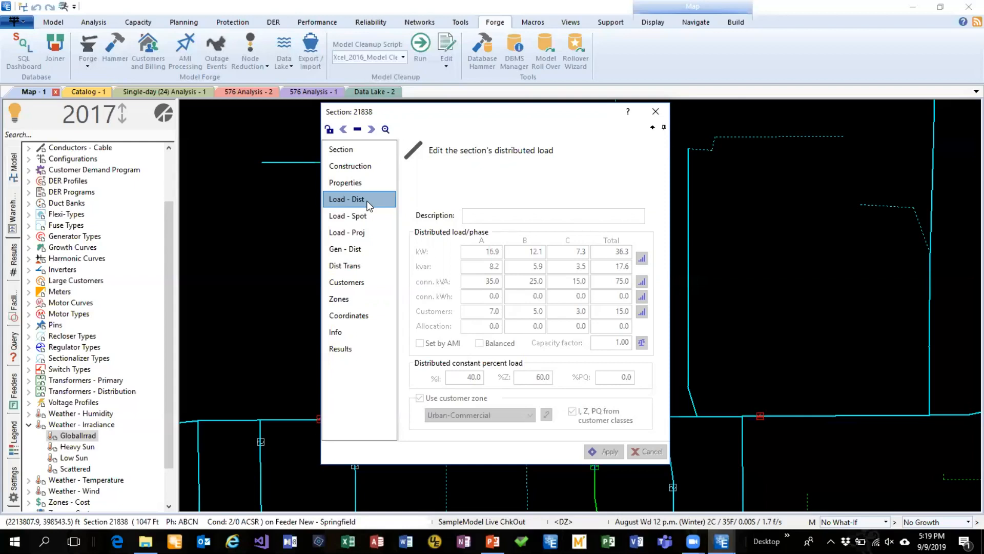
click(661, 116)
Look over the surrounding feeder network on the map and return to the area around section 21838
scroll(632, 259, up, 3)
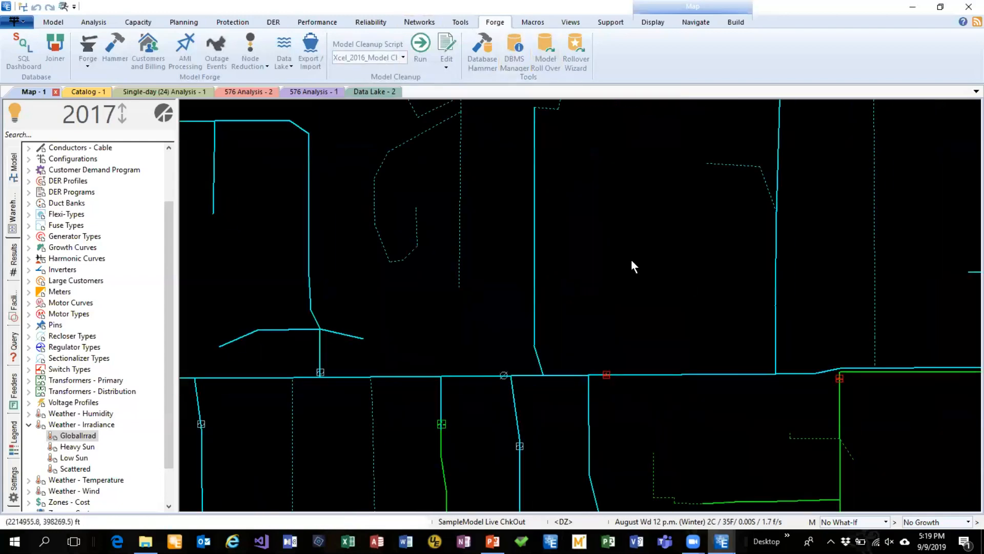
scroll(630, 259, down, 2)
drag(654, 421, 582, 275)
scroll(580, 271, down, 1)
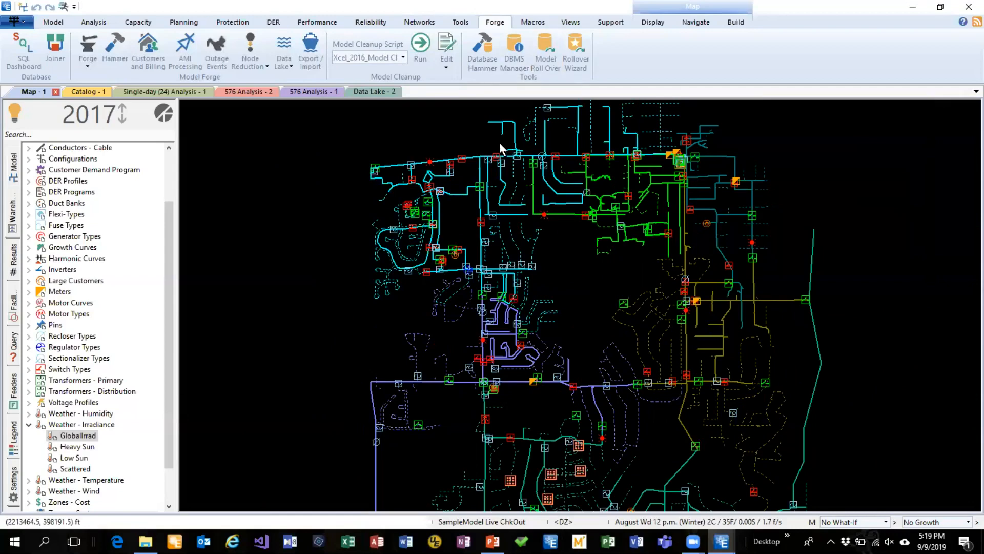
scroll(496, 140, up, 2)
scroll(496, 140, up, 2)
drag(516, 133, 433, 193)
scroll(443, 195, up, 3)
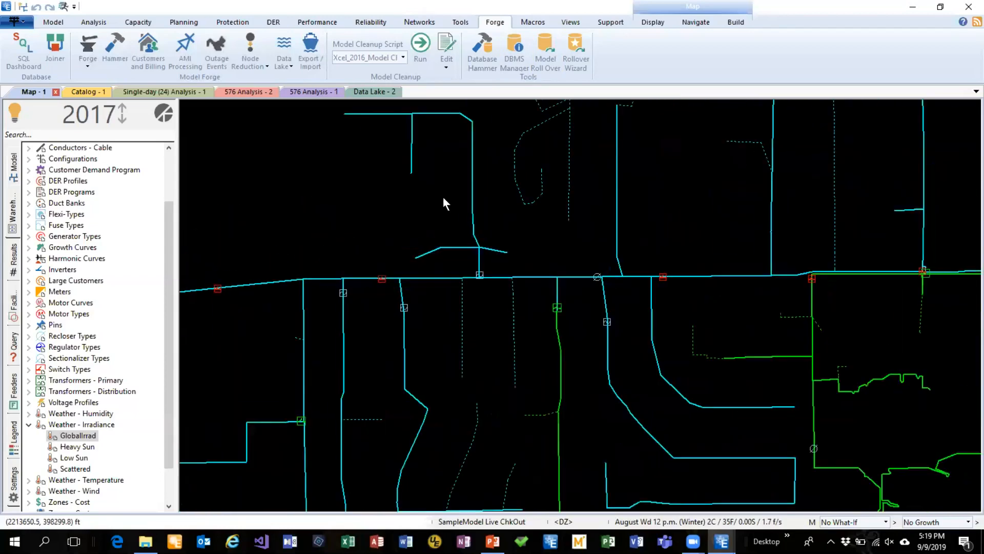
drag(496, 182, 487, 247)
scroll(474, 233, up, 2)
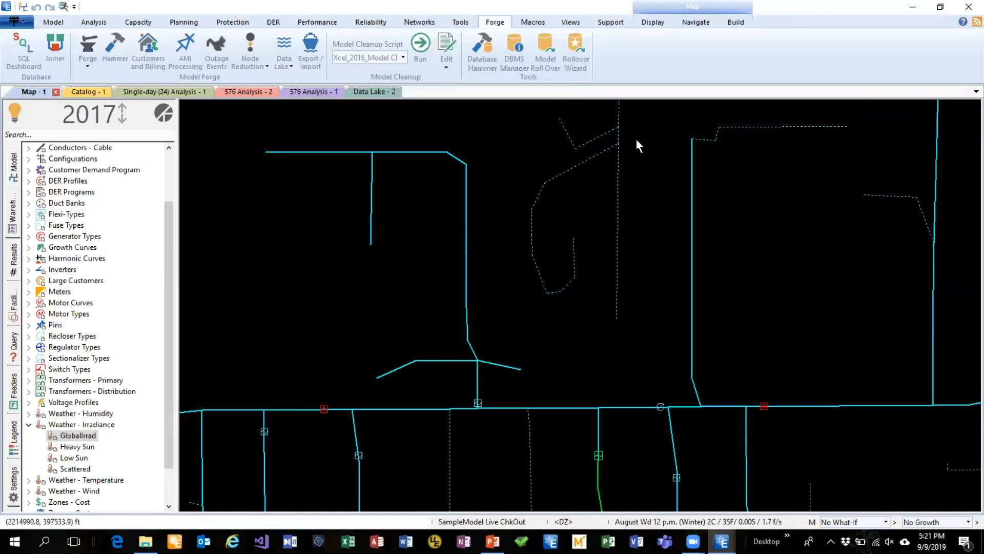
Review the secondary modelling options in the Model and Analysis Options and close them without changes
click(811, 522)
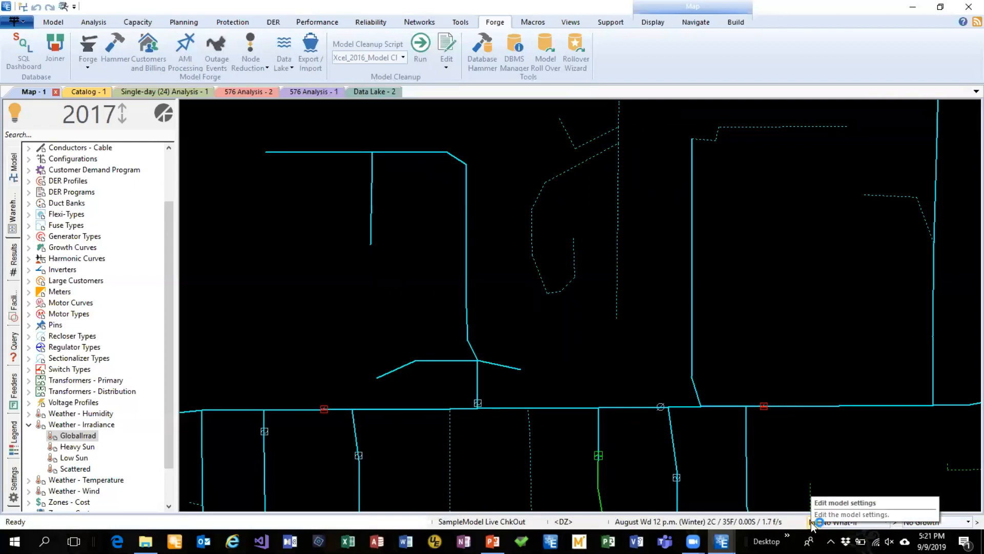
click(55, 23)
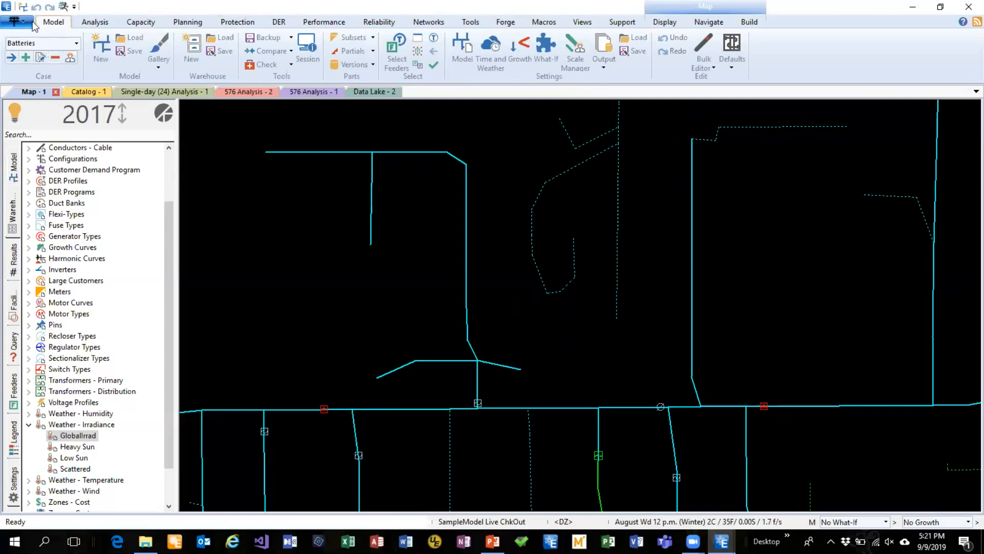
click(459, 47)
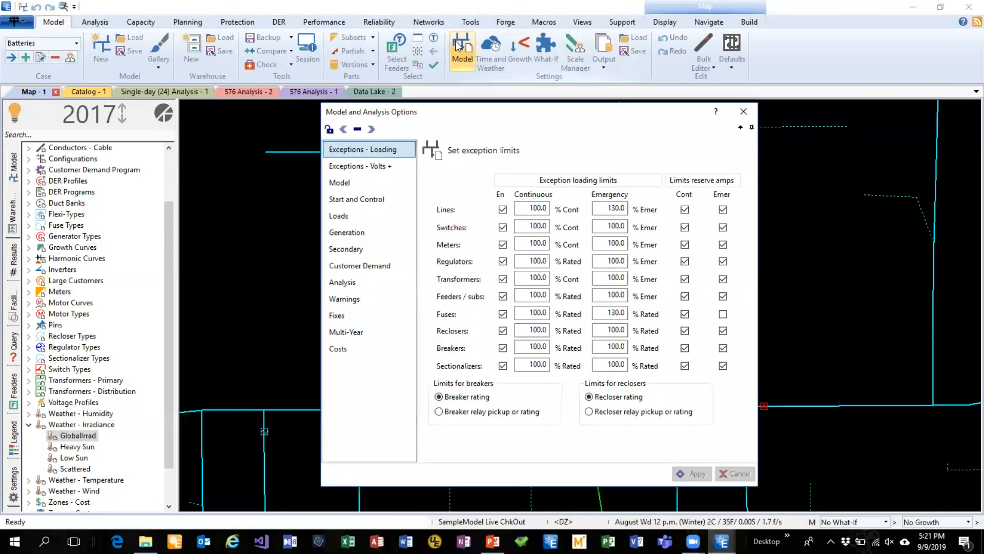
drag(468, 112, 383, 62)
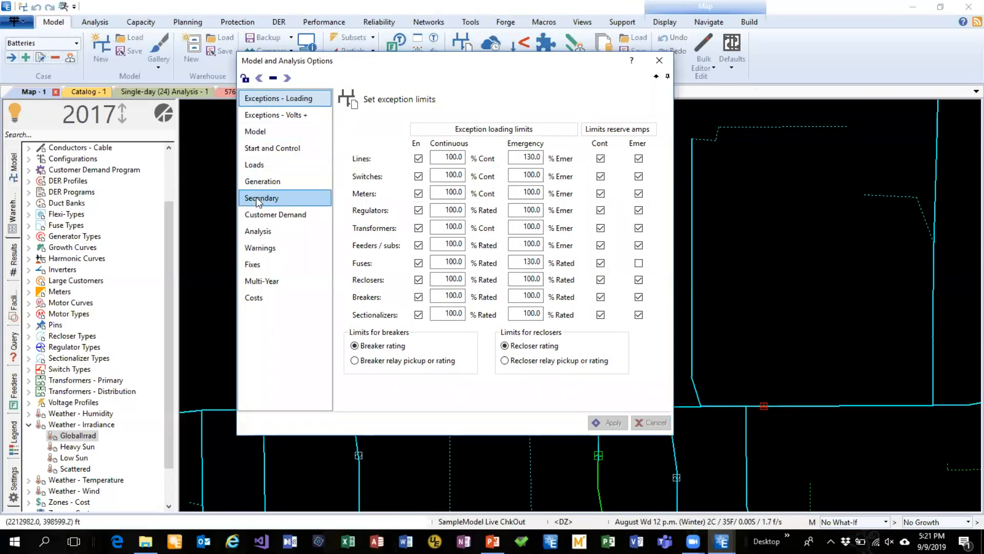
click(259, 199)
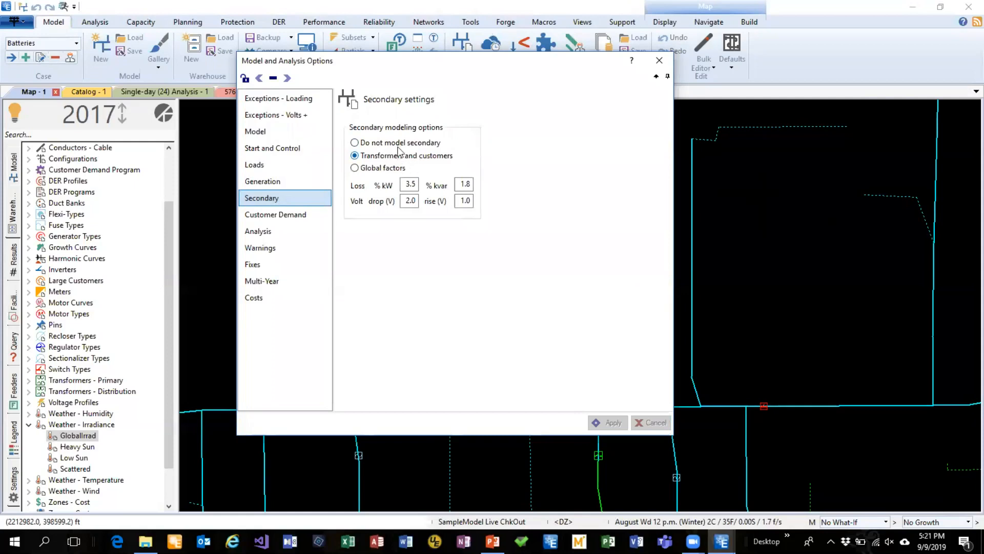
click(657, 62)
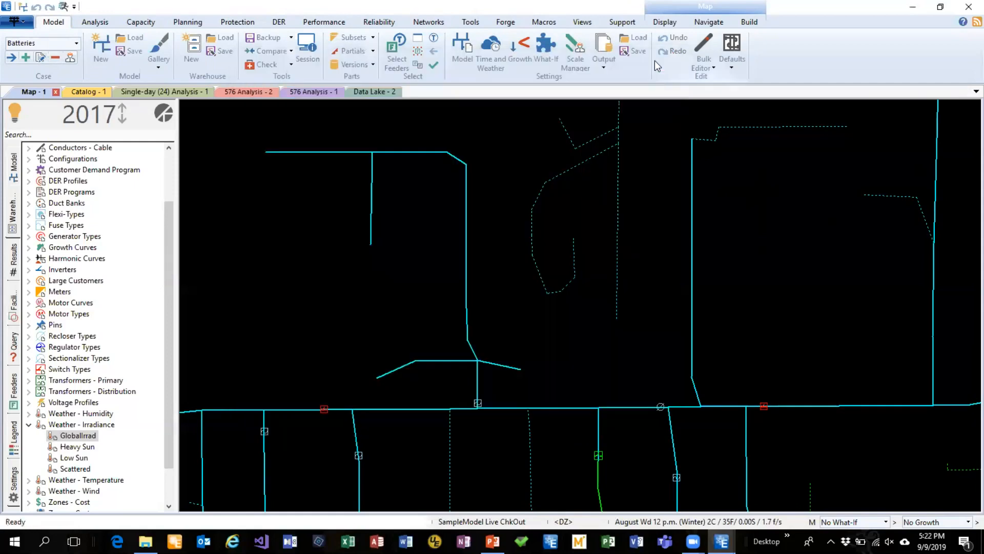
Open section 21838 on the map, examine its distributed load settings, and close the editor
double_click(466, 203)
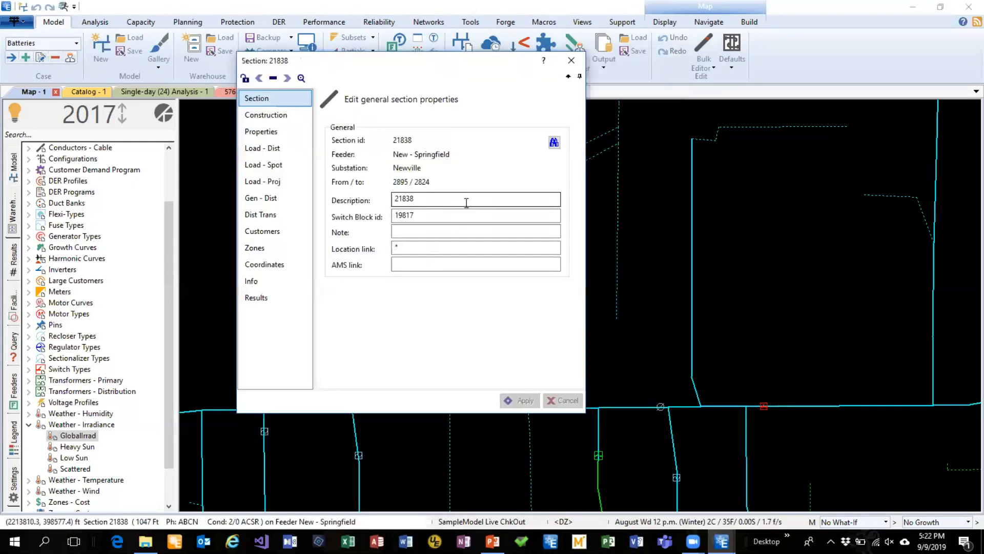
click(274, 148)
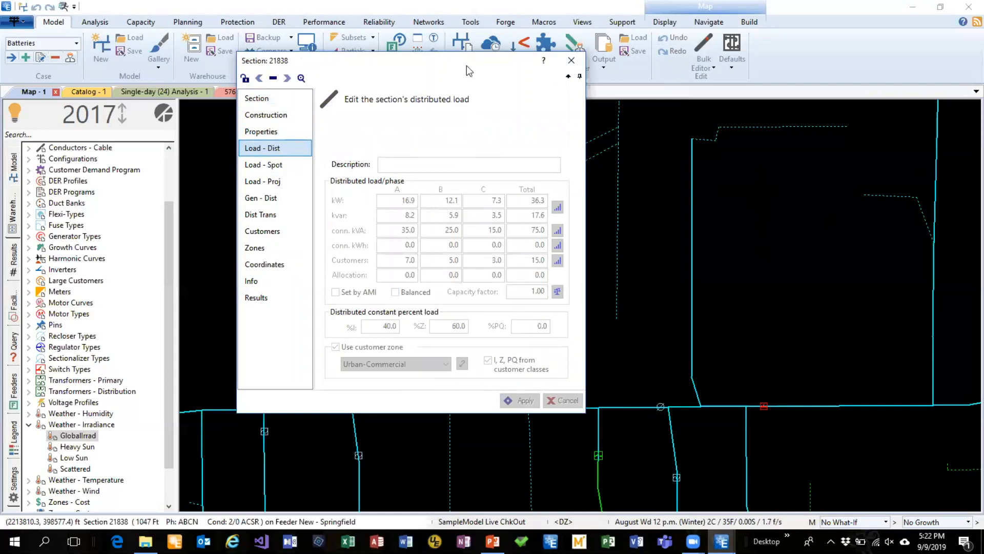
drag(474, 69, 499, 42)
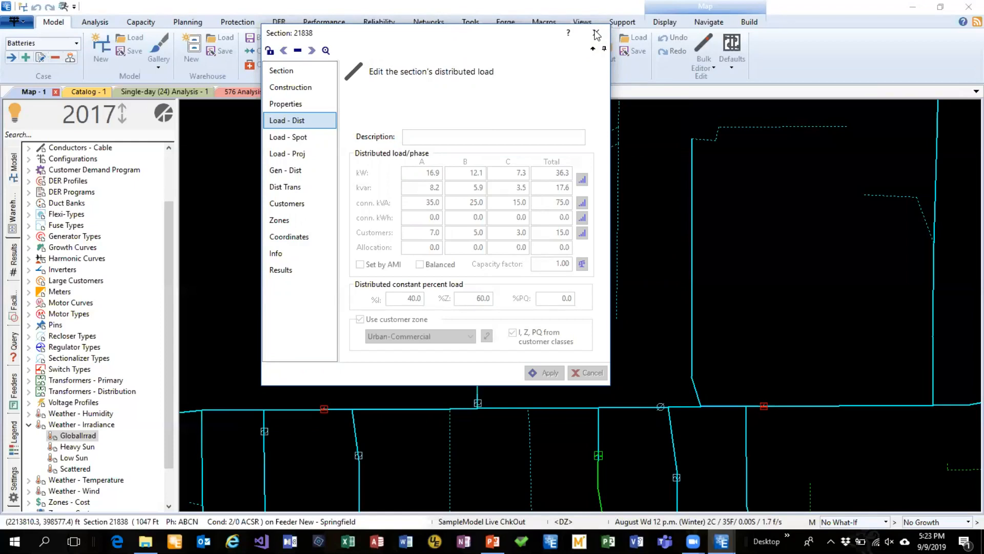
click(596, 34)
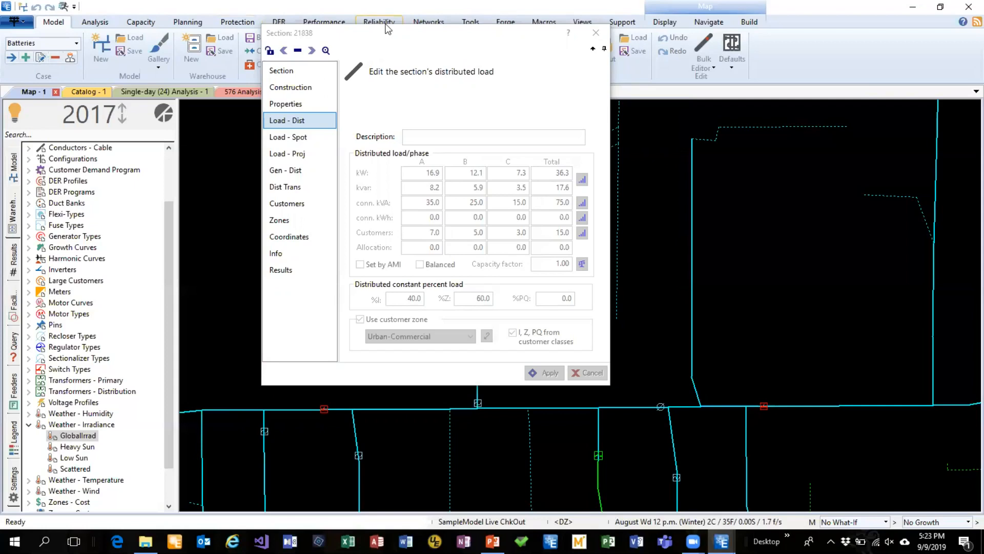
Review the load allocation analysis settings, including the primary allocation factor methods, and close them
click(198, 23)
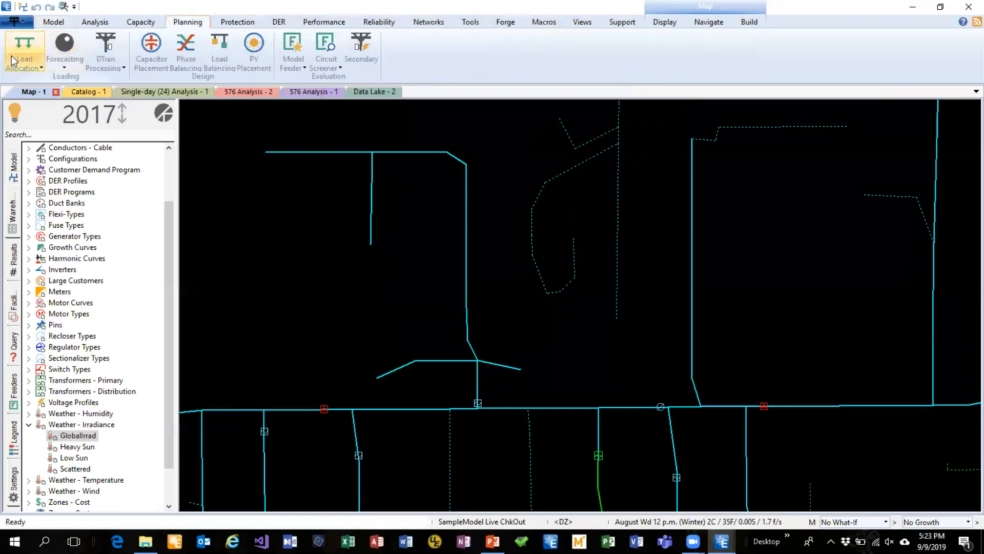
click(37, 68)
click(43, 97)
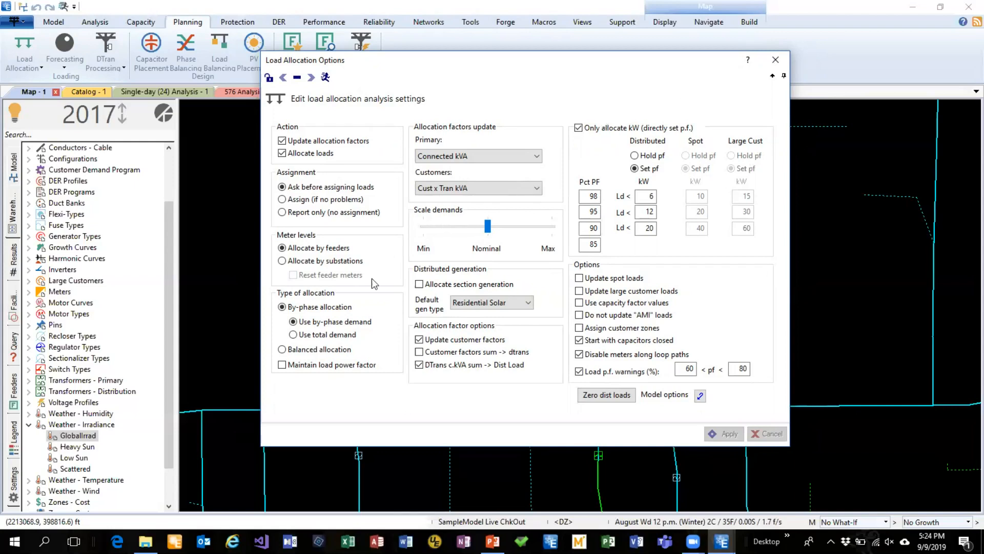
click(579, 371)
drag(528, 63, 534, 38)
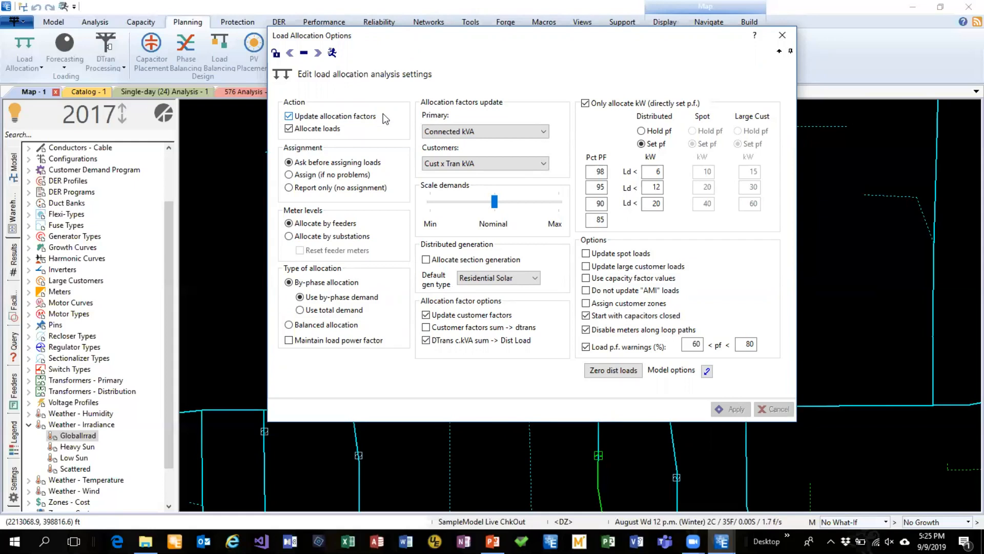
click(536, 133)
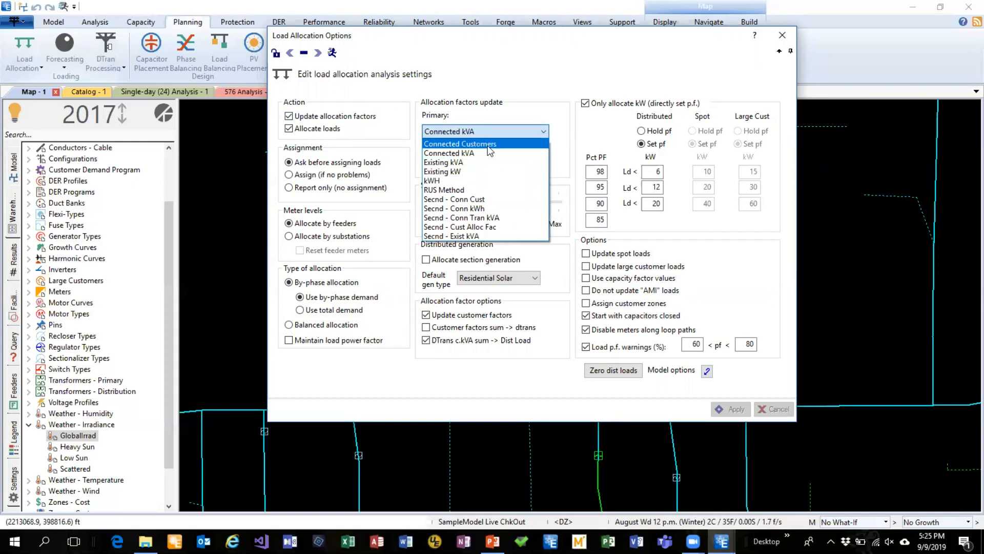
click(500, 134)
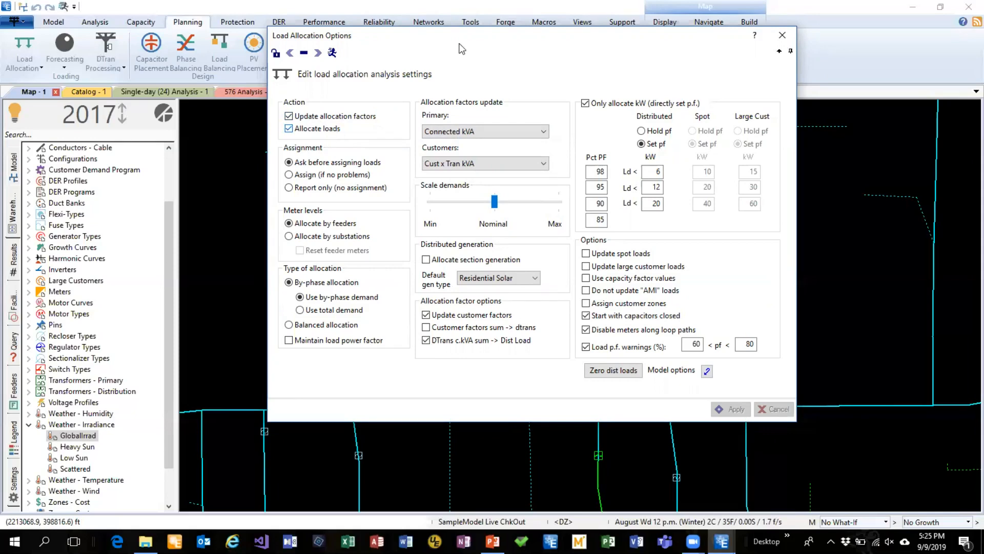
click(782, 36)
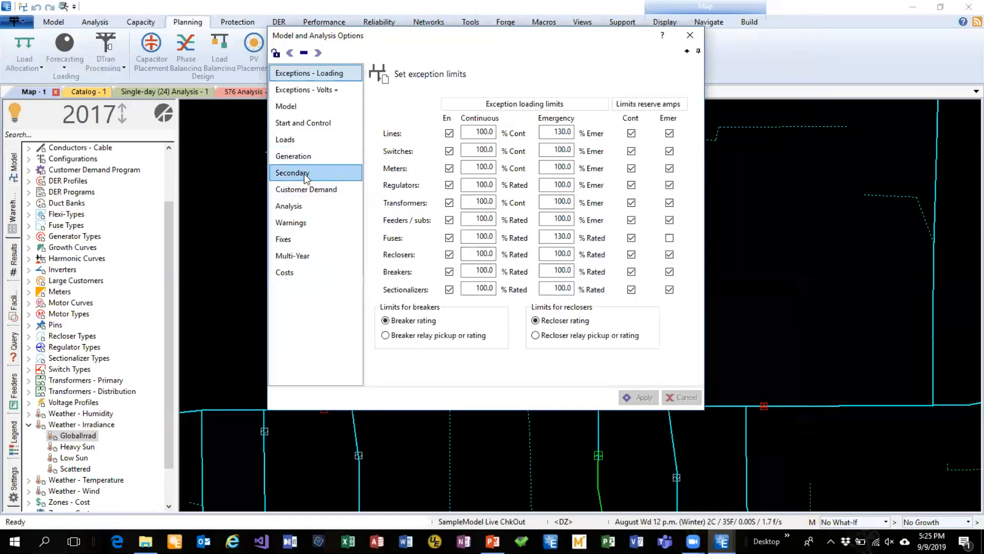
Set the secondary modelling option to "Do not model secondary" in the Model and Analysis Options
click(305, 174)
click(384, 118)
click(690, 35)
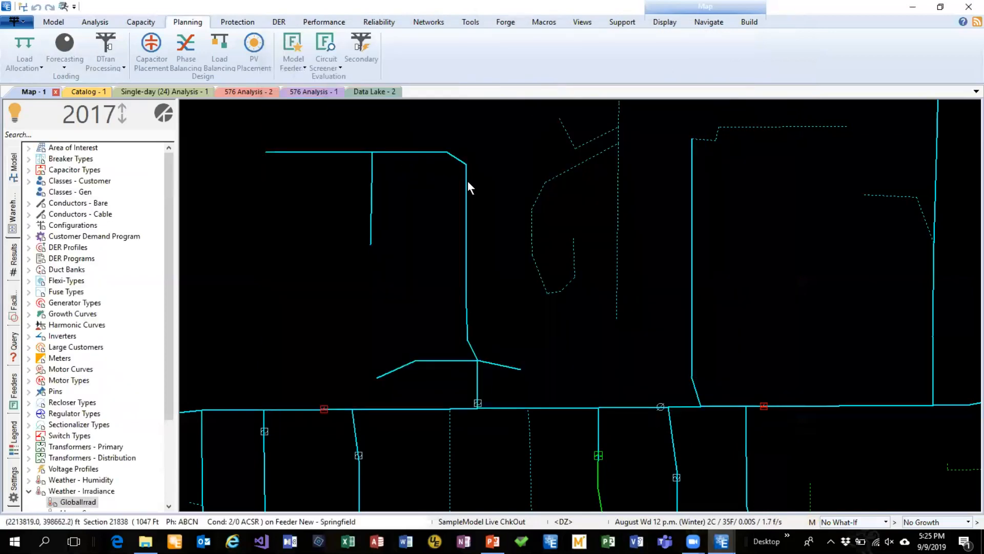
Open section 21838 and examine its editable distributed load values, including connected kVA and allocation
double_click(466, 195)
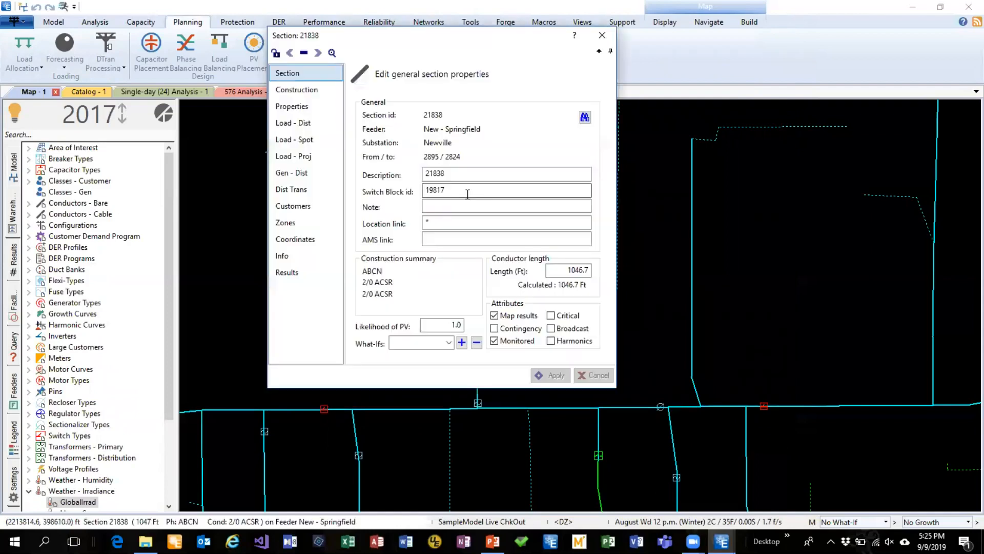
click(309, 123)
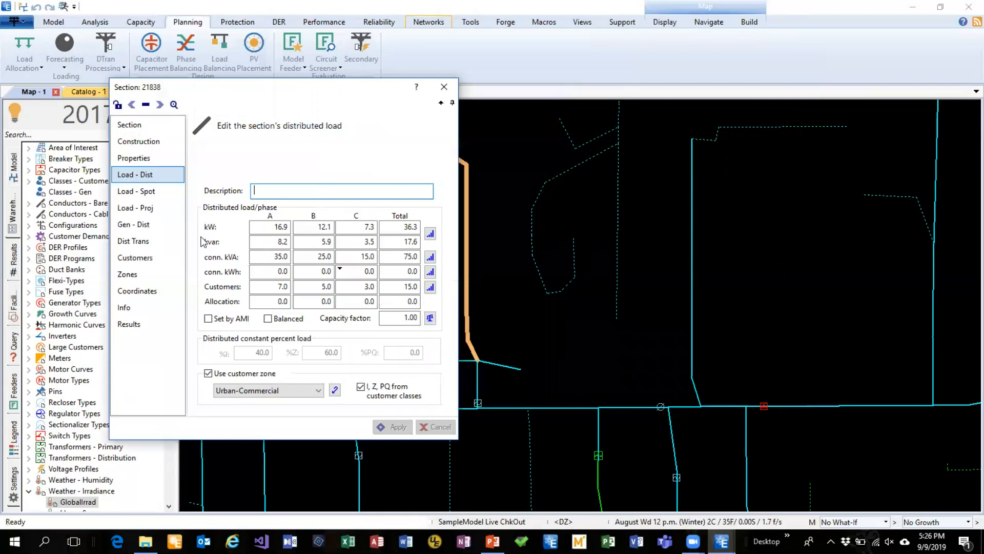
click(278, 257)
click(411, 302)
drag(326, 86, 596, 52)
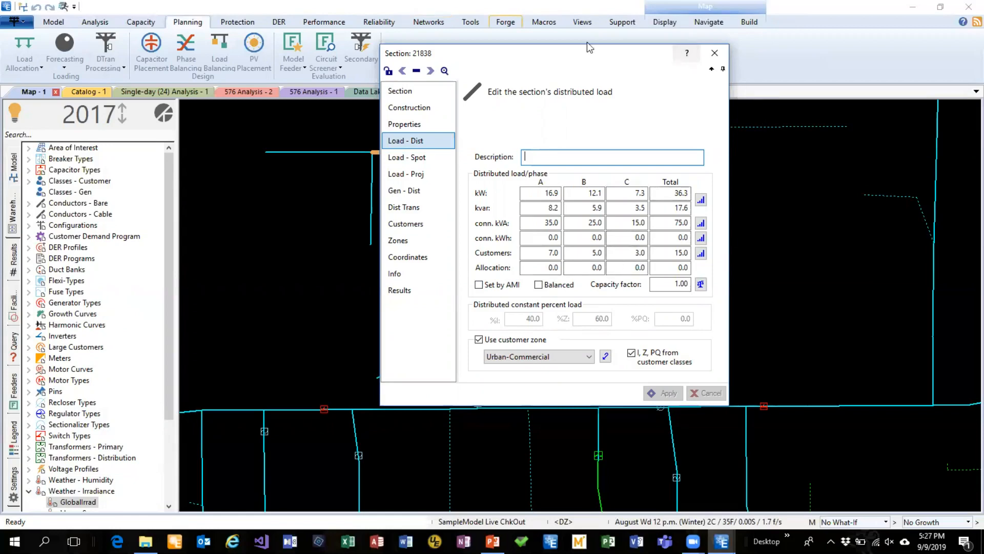
Open the load allocation settings and switch "Update allocation factors" off and back on
click(24, 62)
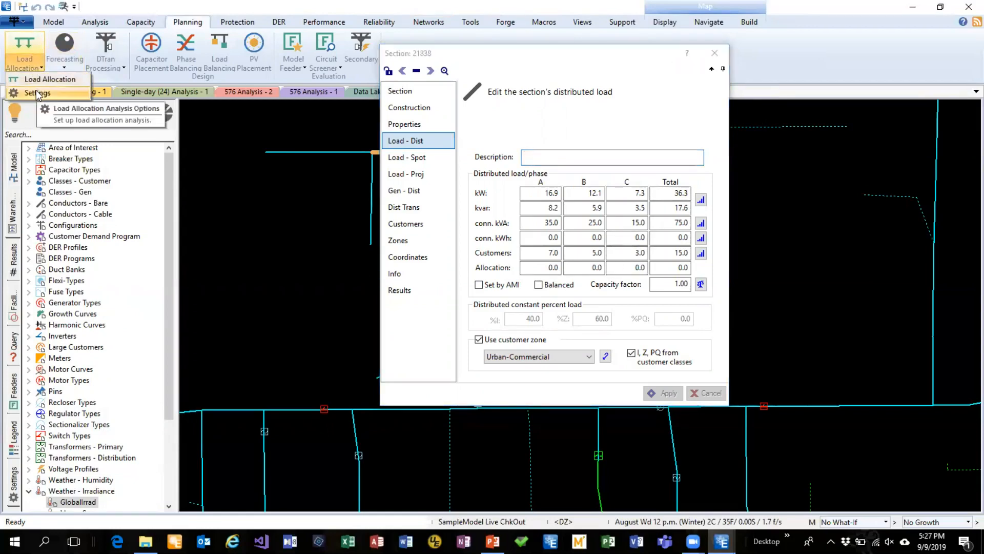
click(36, 91)
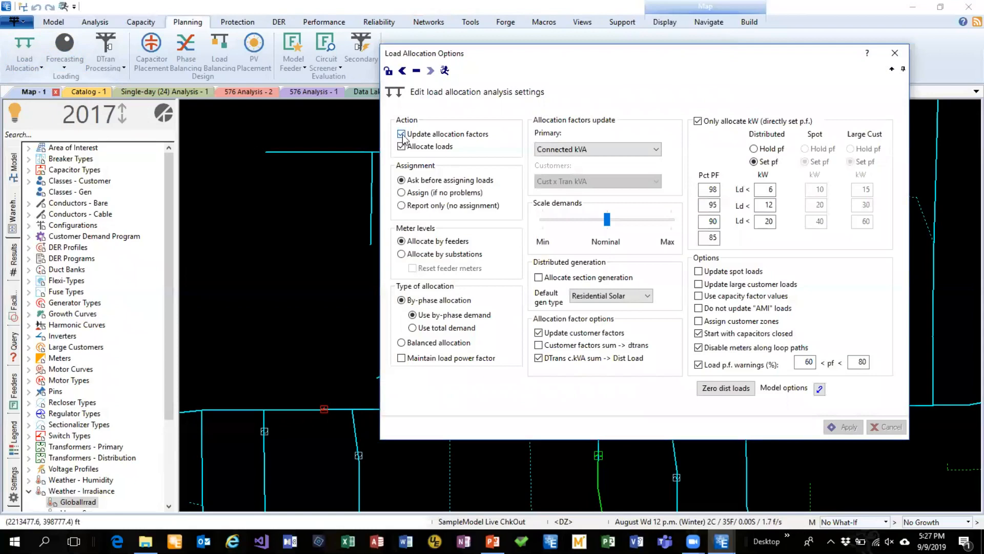
click(401, 134)
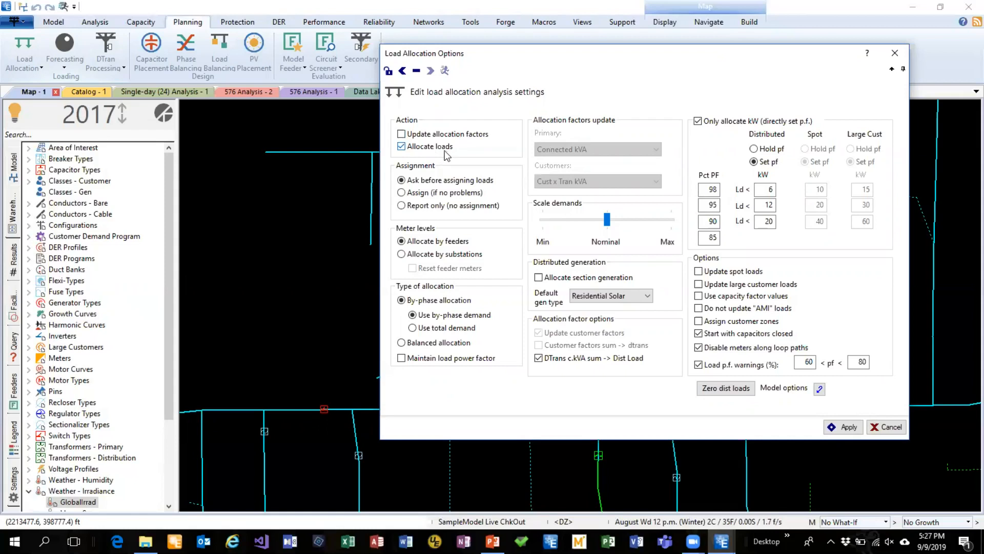
click(401, 135)
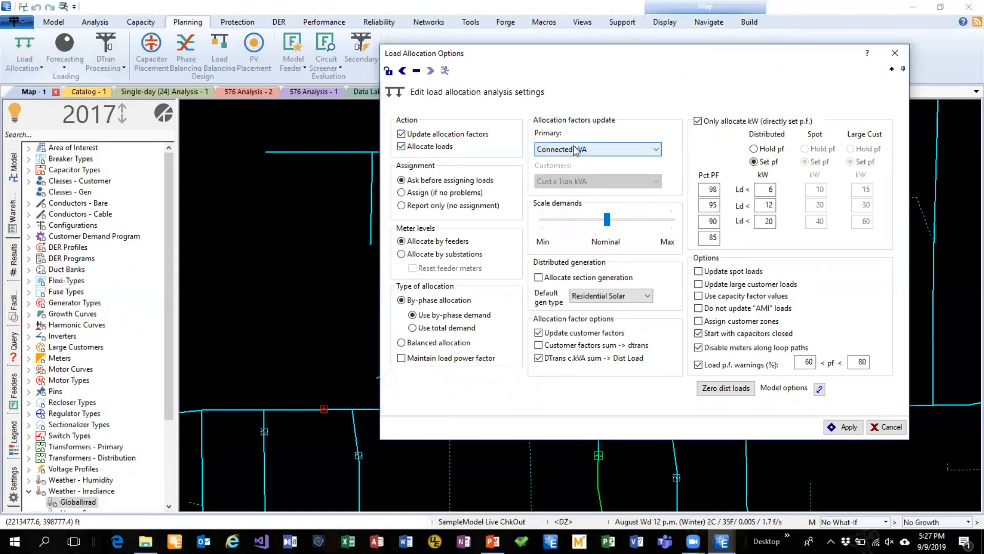
Look through the primary allocation factor methods and close the load allocation settings, discarding the changes
click(646, 151)
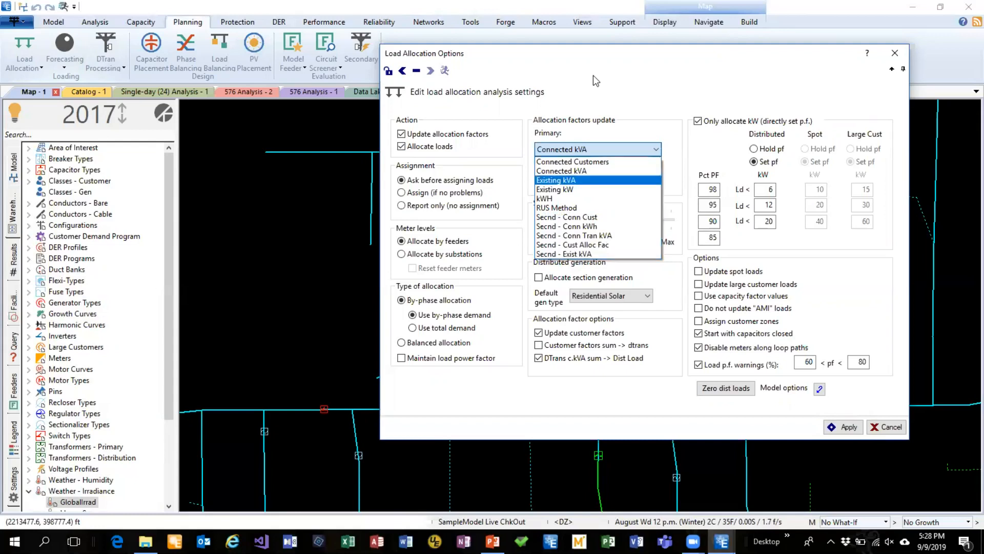
click(631, 75)
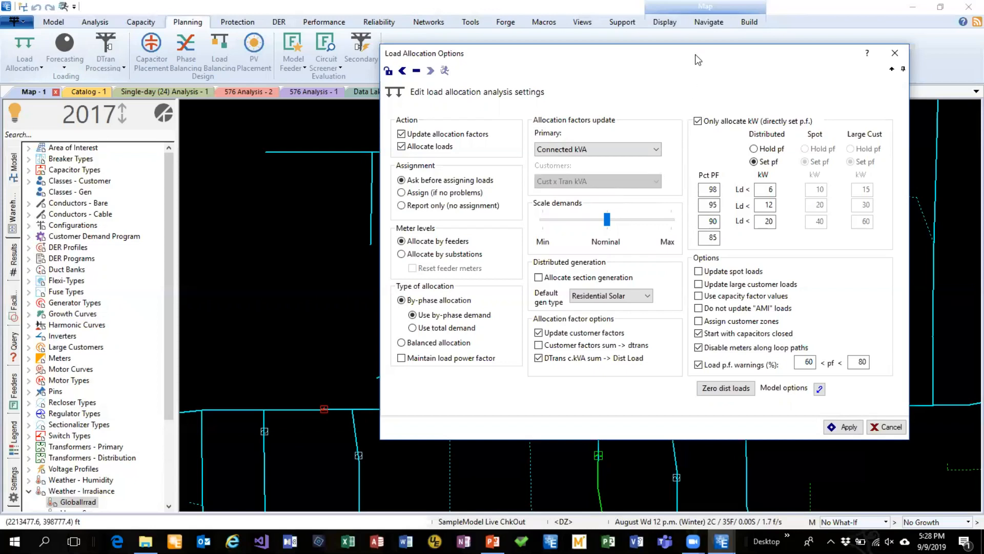
drag(693, 60, 666, 55)
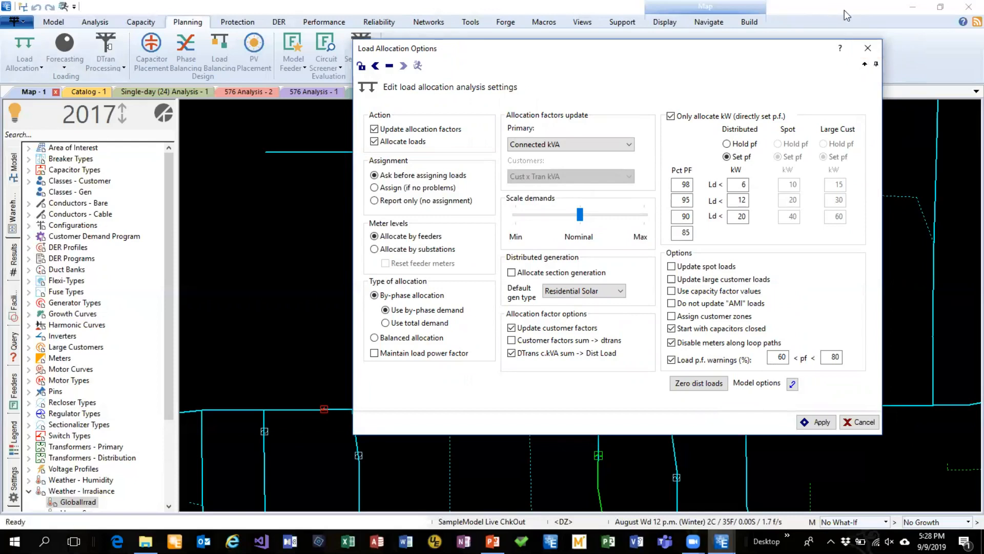
click(867, 50)
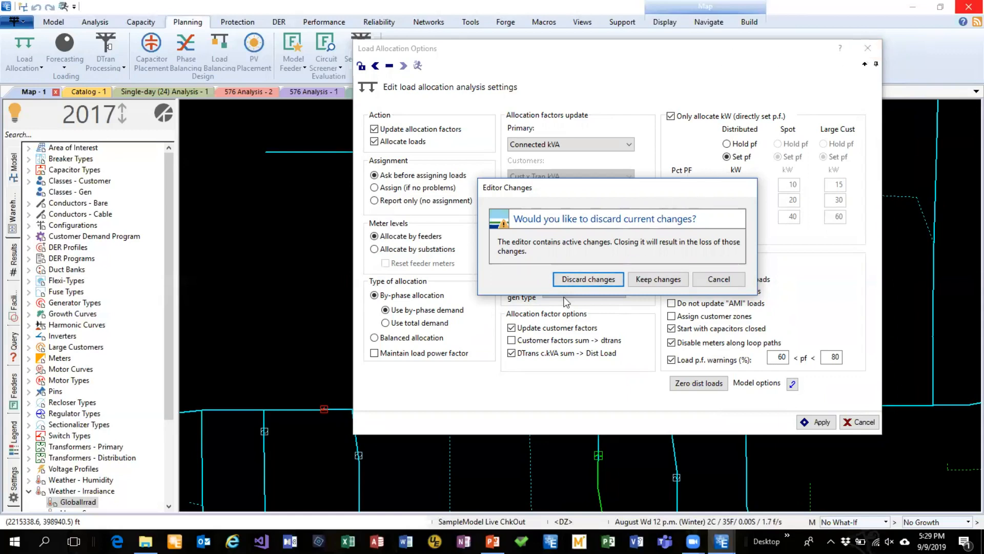
click(588, 279)
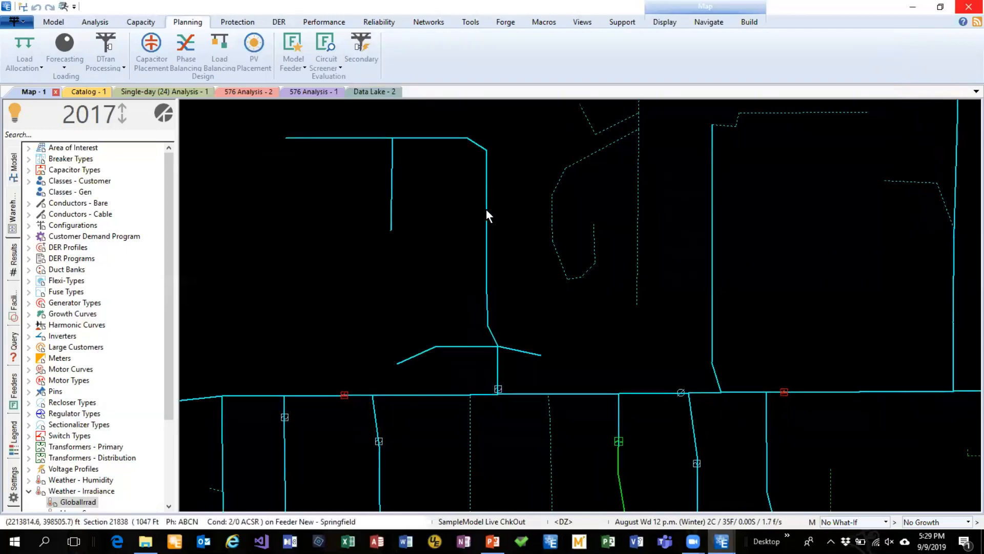
Open section 21838 and examine the load, behavior and generation settings of the second customer on DT 23414
double_click(486, 210)
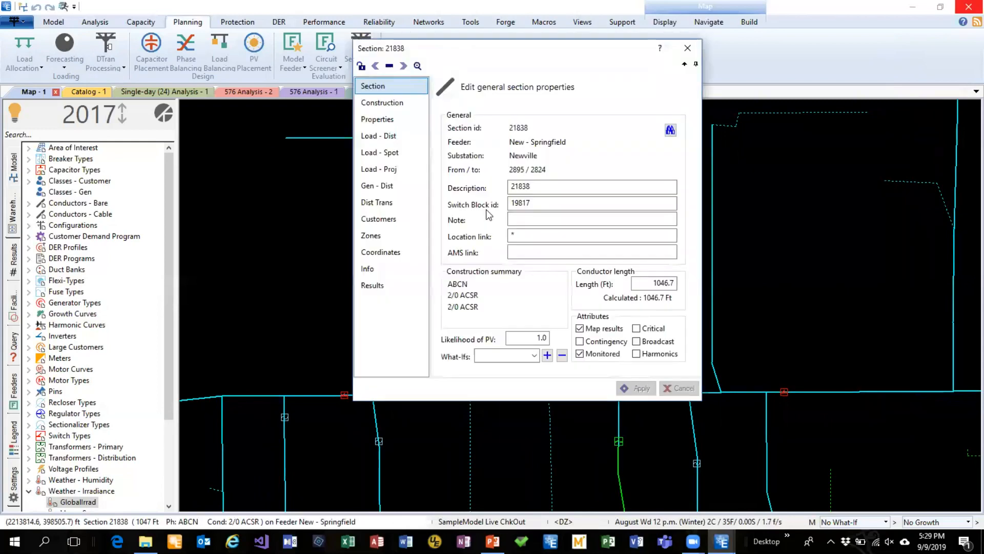
click(377, 219)
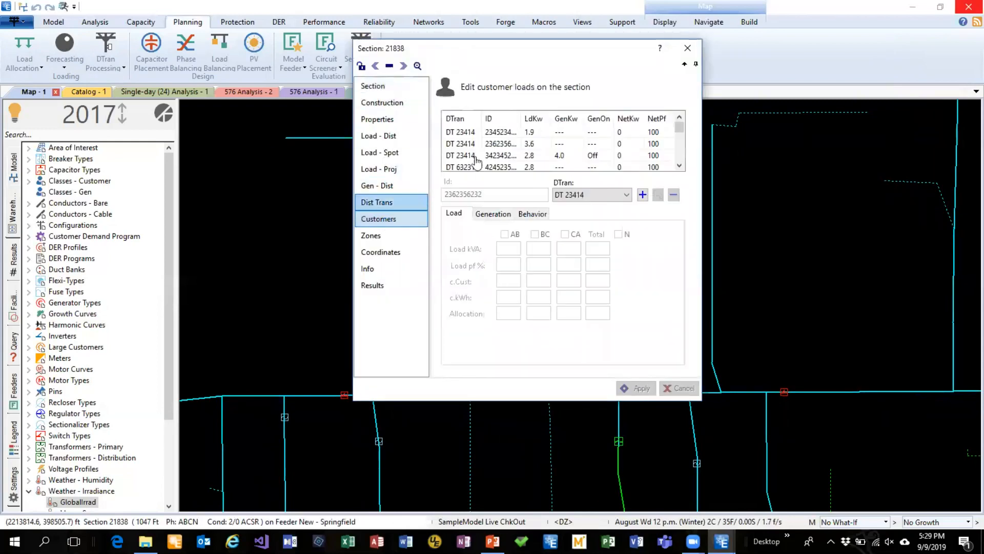
click(500, 144)
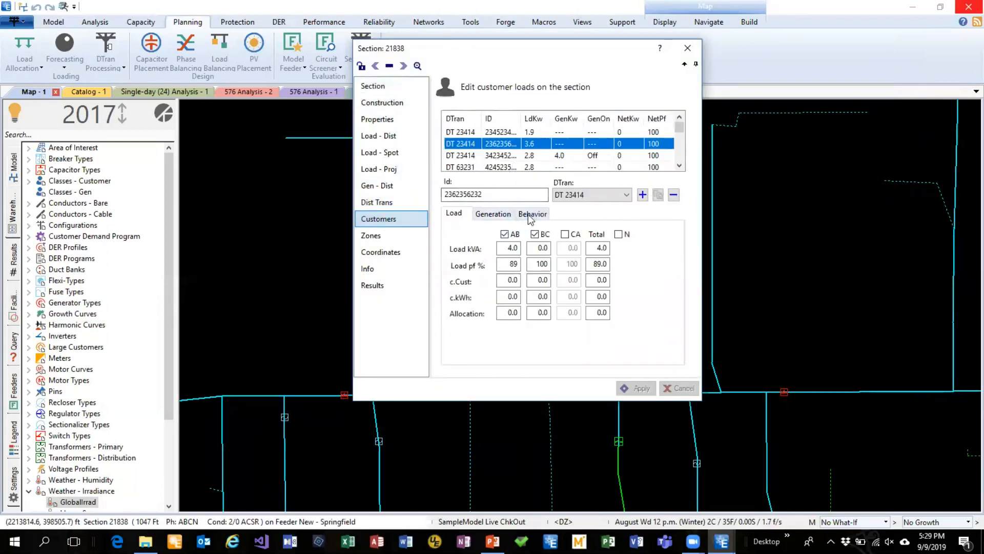
click(530, 215)
click(502, 217)
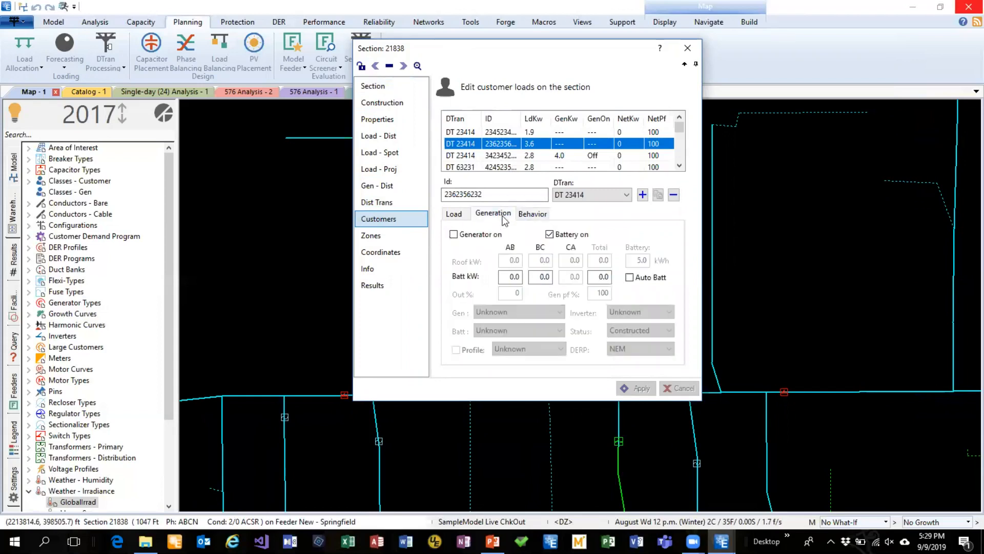
Switch on the customer's generator, look through the DER program choices keeping NEM, and close the section editor discarding the changes
click(453, 235)
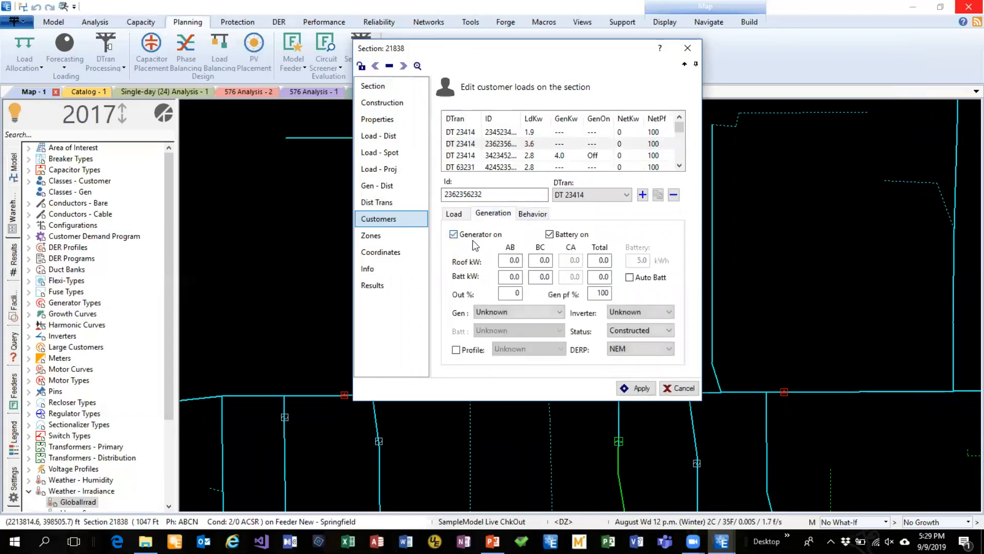
click(635, 349)
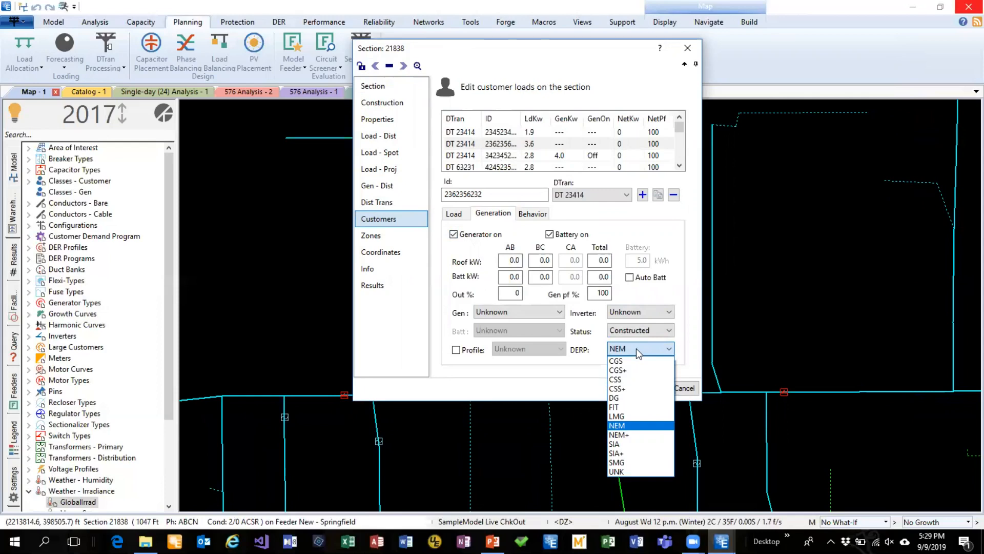
click(635, 427)
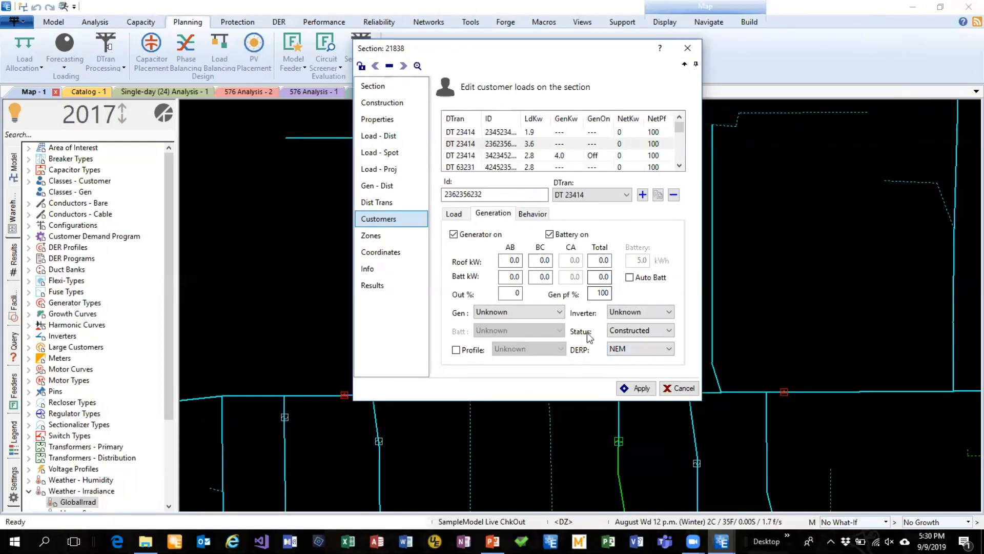
click(690, 49)
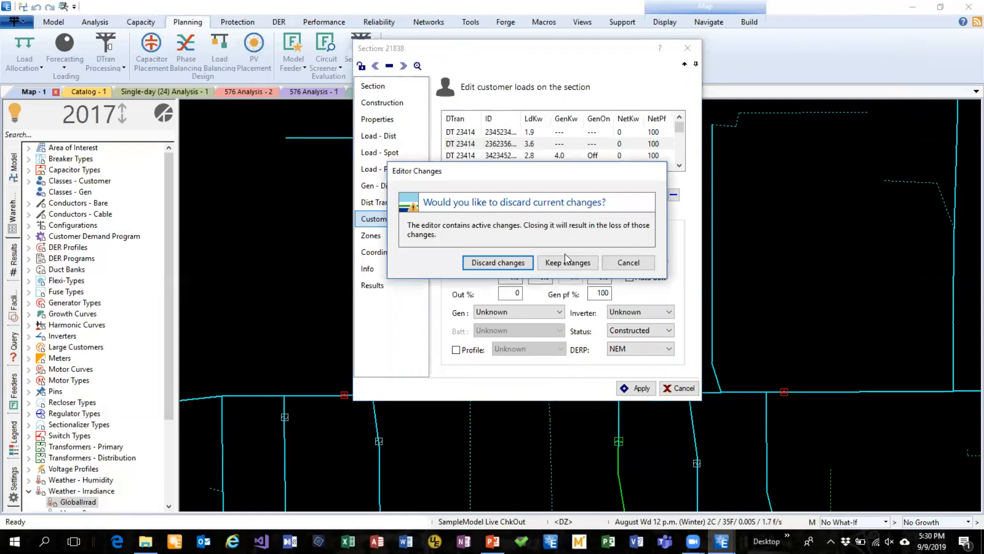
click(515, 265)
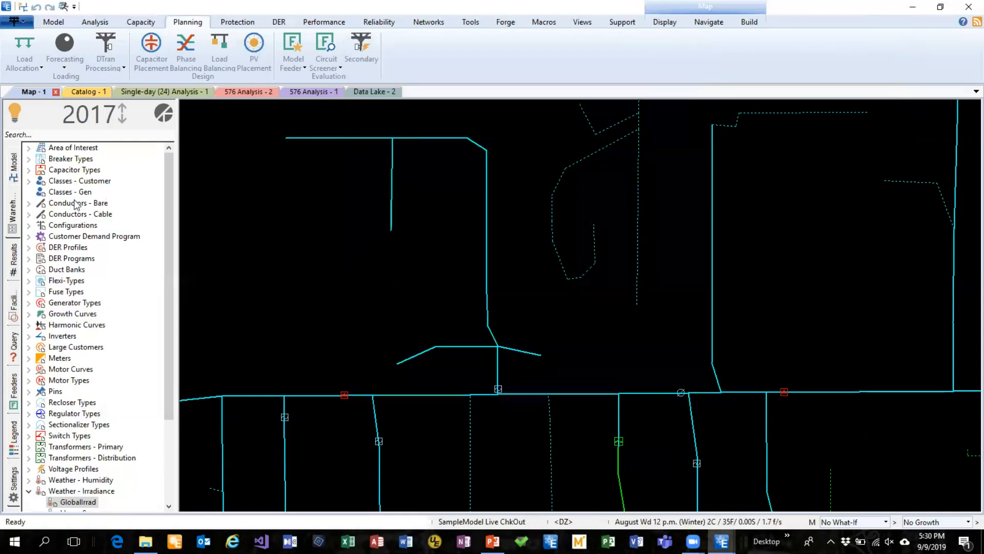
Open the NEM DER program from the warehouse, enable Non-export, and close its editor discarding the change
click(29, 259)
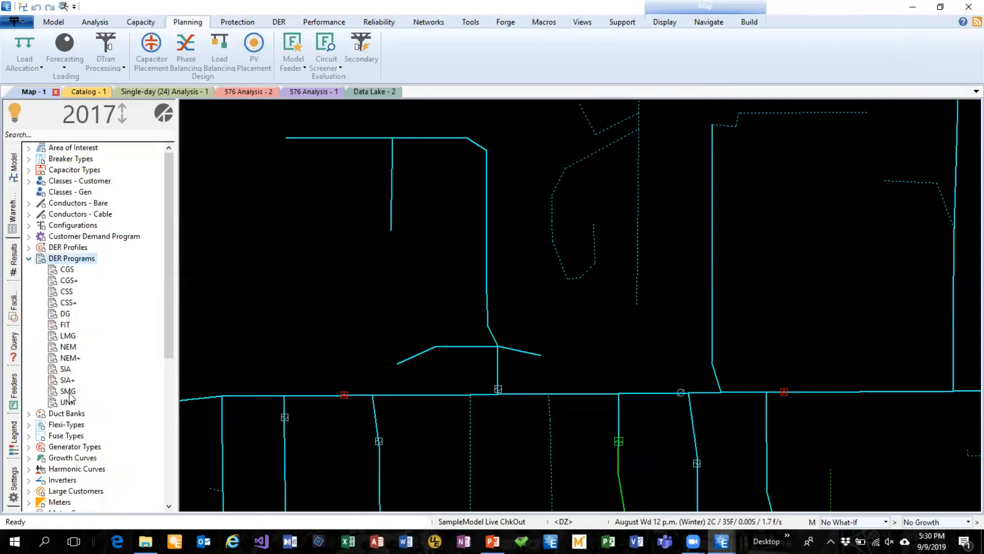
double_click(68, 347)
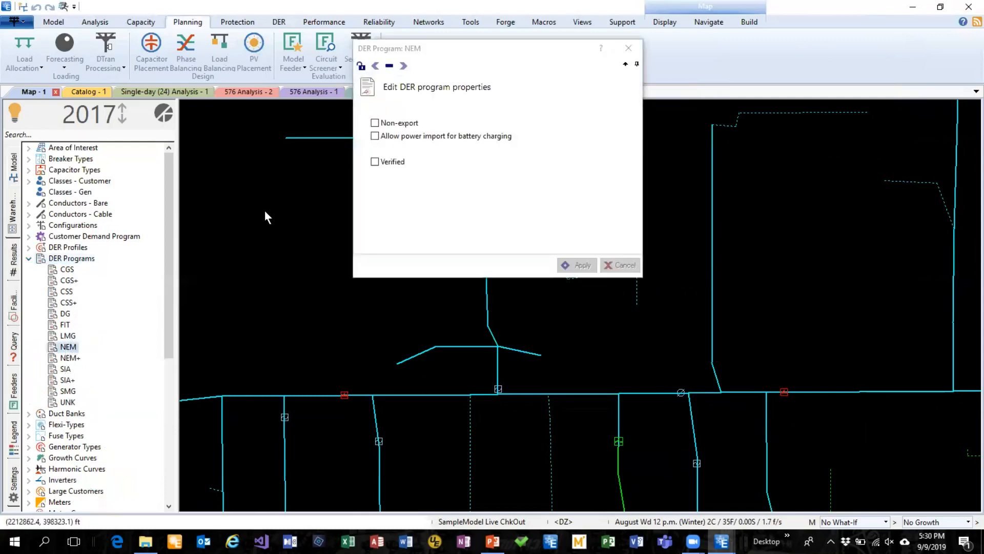
drag(463, 58, 555, 167)
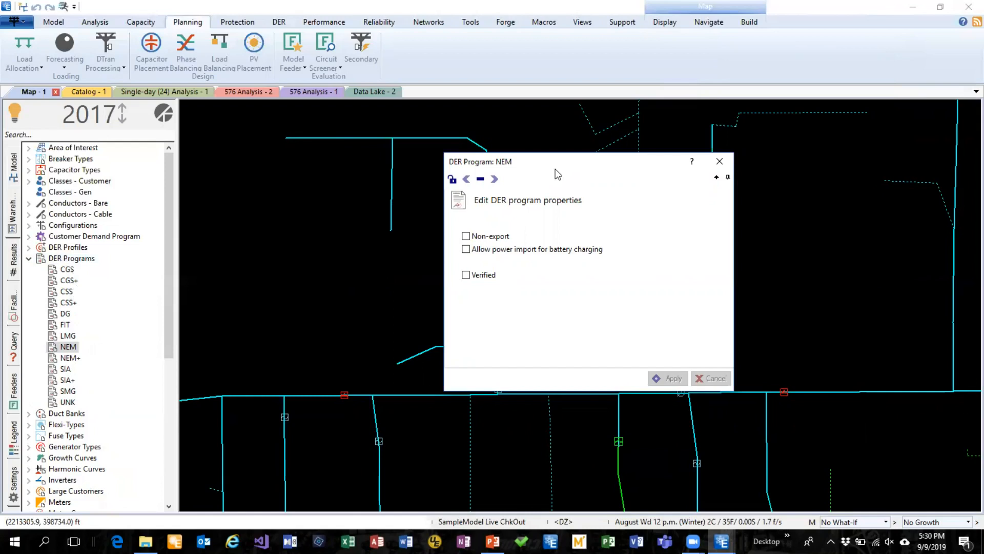
click(494, 236)
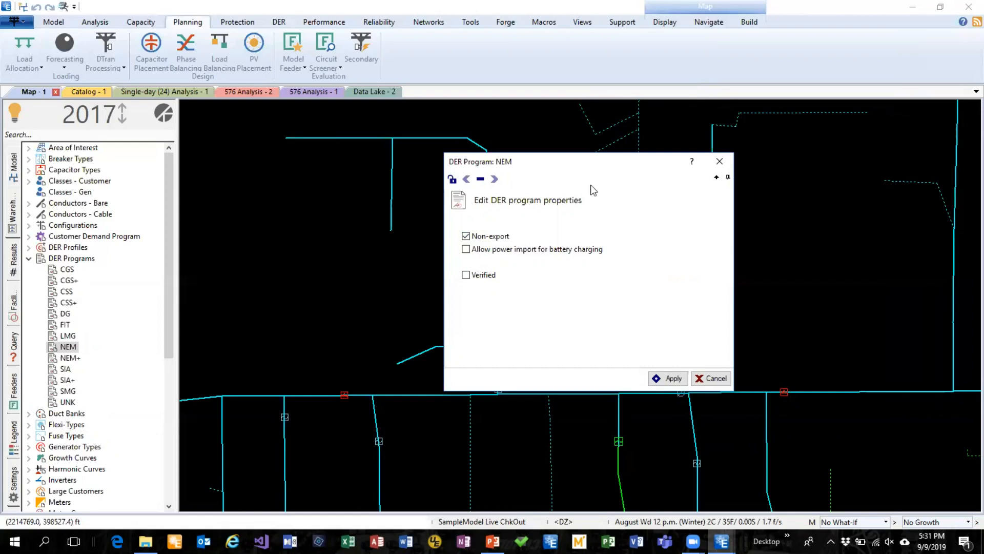
click(727, 163)
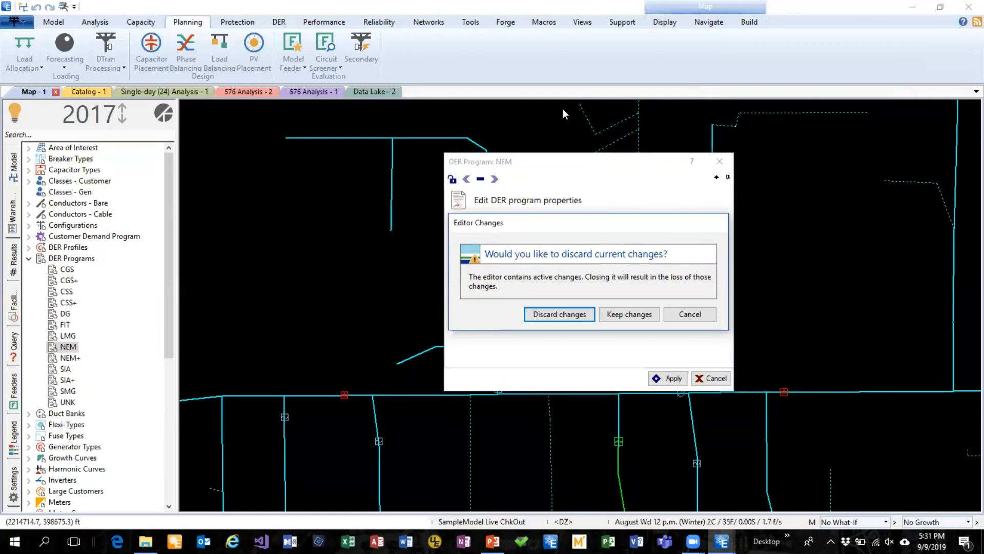
click(564, 314)
Find the large customer on the short branch south of the main line and examine its load and generation settings
drag(540, 455, 572, 256)
scroll(565, 274, down, 4)
drag(649, 475, 722, 142)
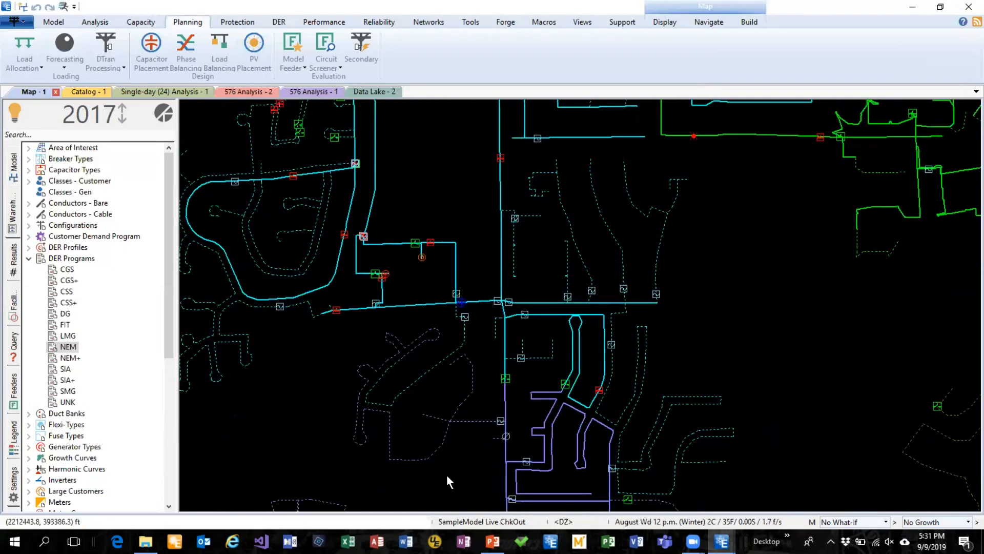
drag(447, 475, 595, 204)
drag(738, 421, 611, 274)
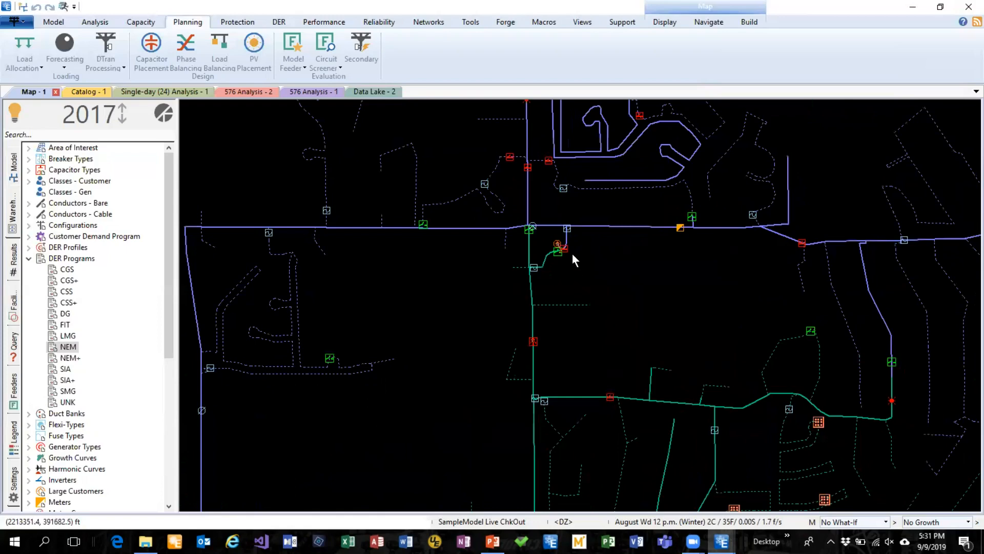
scroll(572, 253, up, 2)
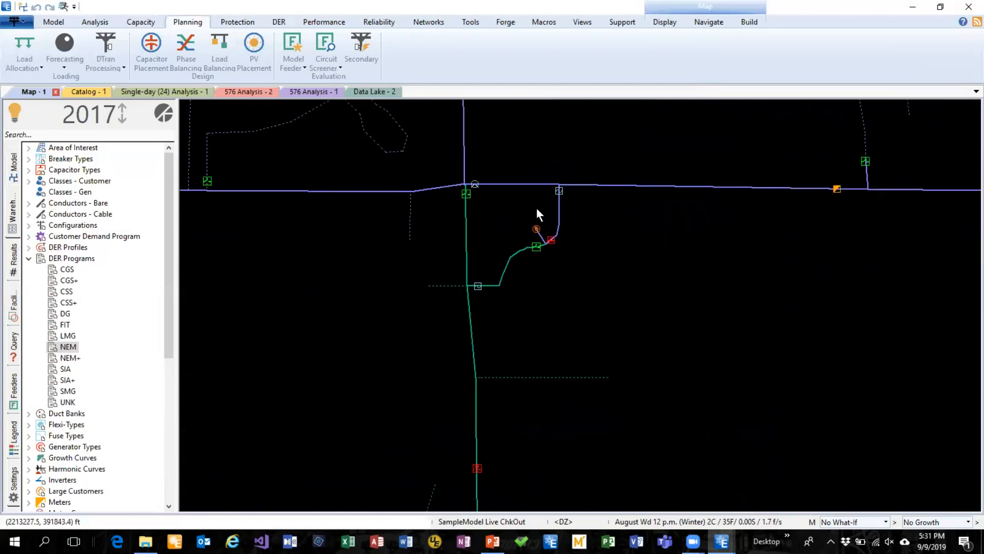
drag(536, 207, 588, 253)
scroll(587, 290, up, 3)
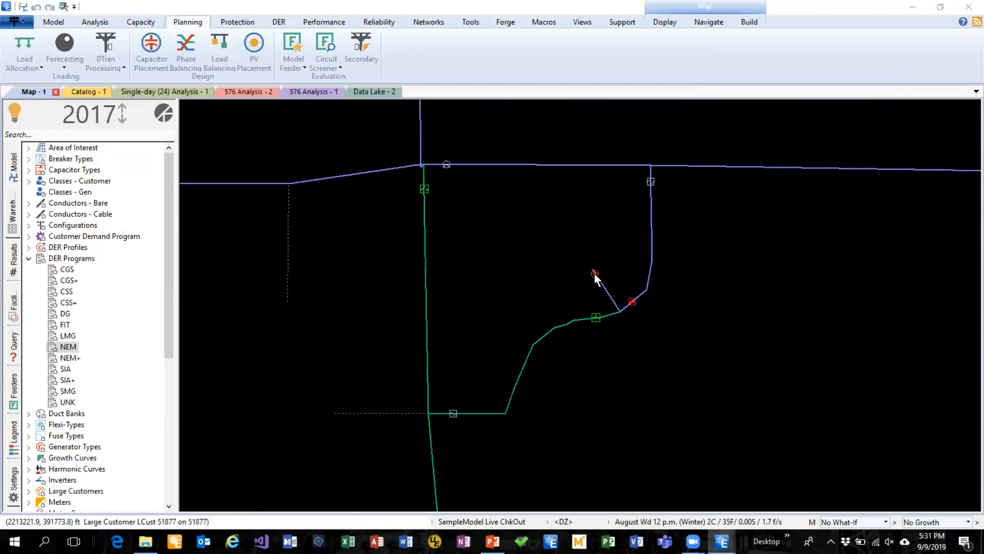
double_click(595, 273)
drag(641, 159, 487, 62)
click(315, 122)
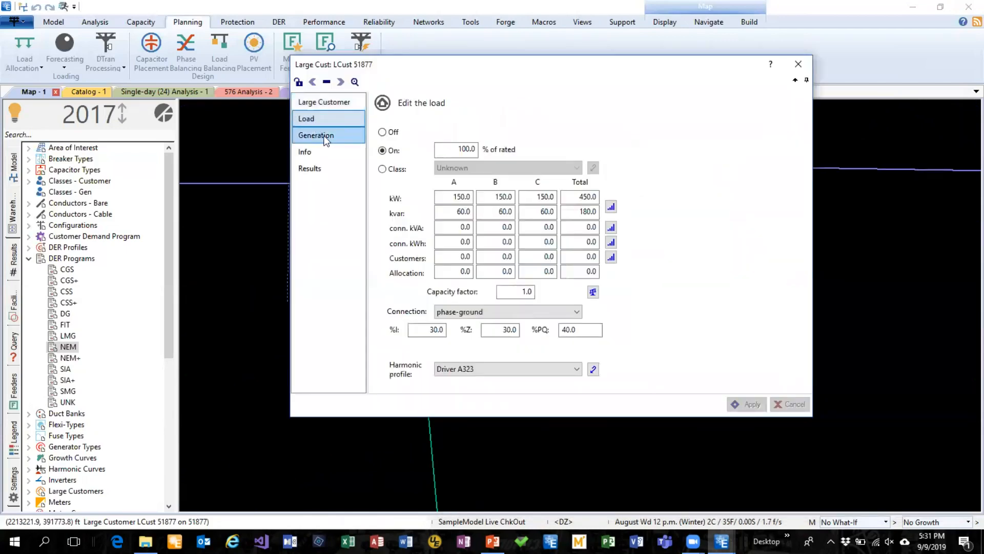
click(325, 135)
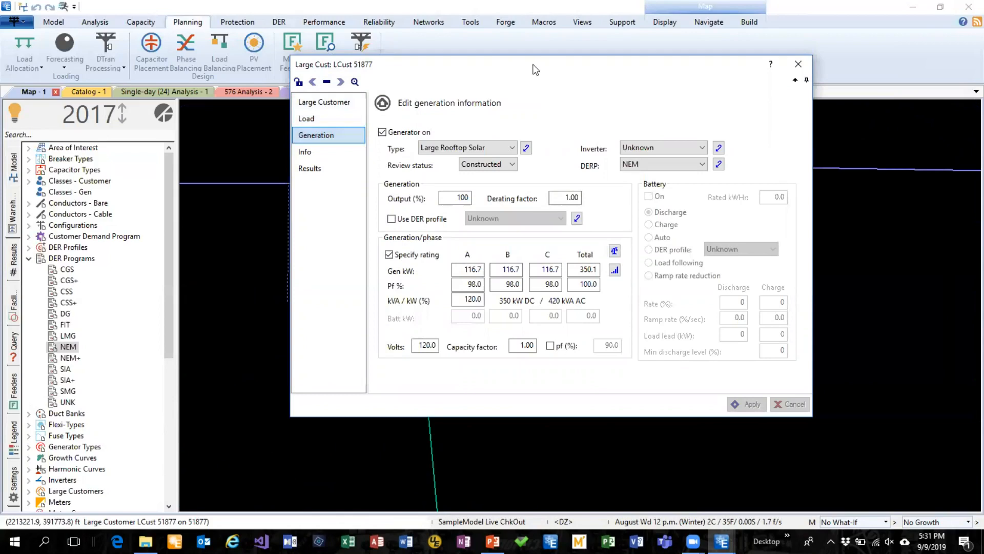
drag(522, 71, 497, 71)
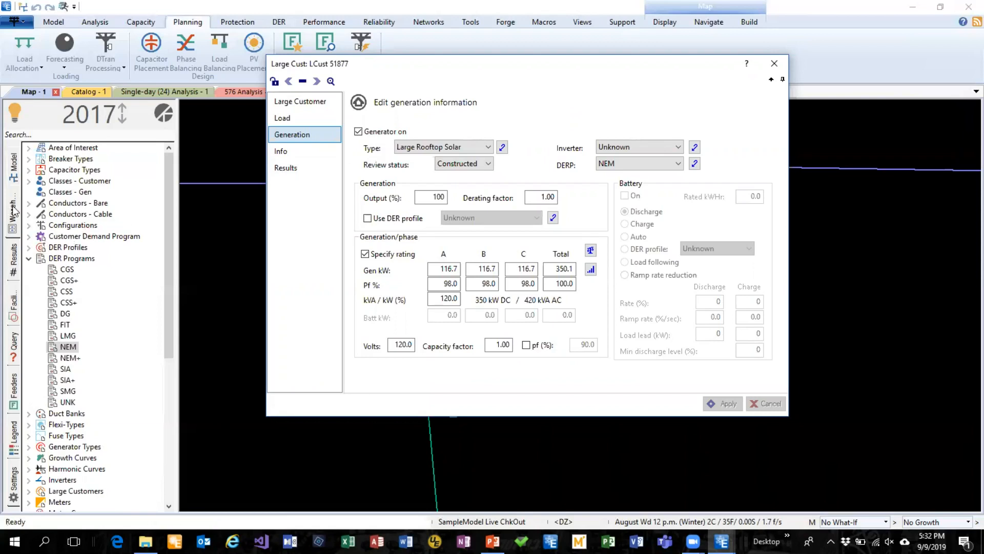
Open the Commcl Rooftop + Storage generator type from the warehouse and examine its ratings
click(27, 258)
click(28, 303)
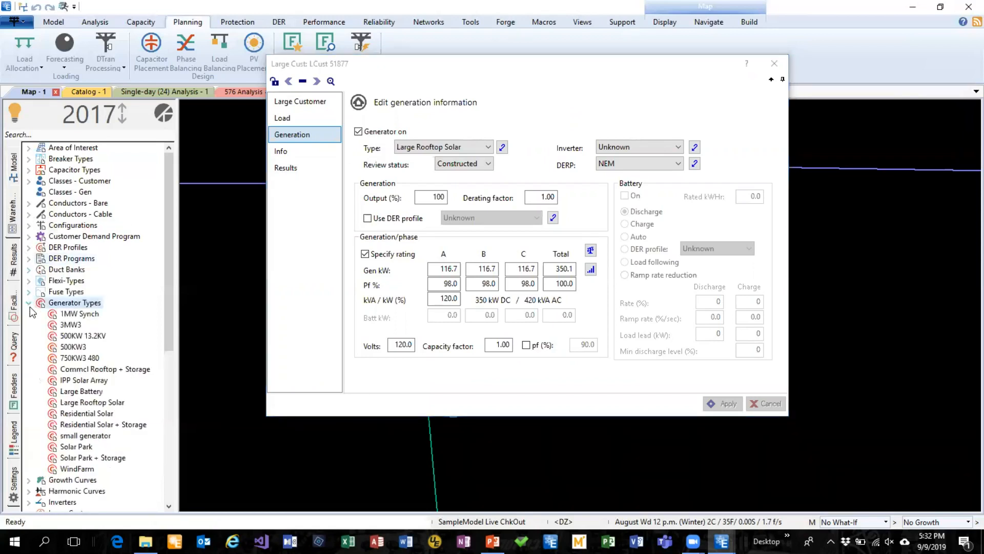
click(81, 369)
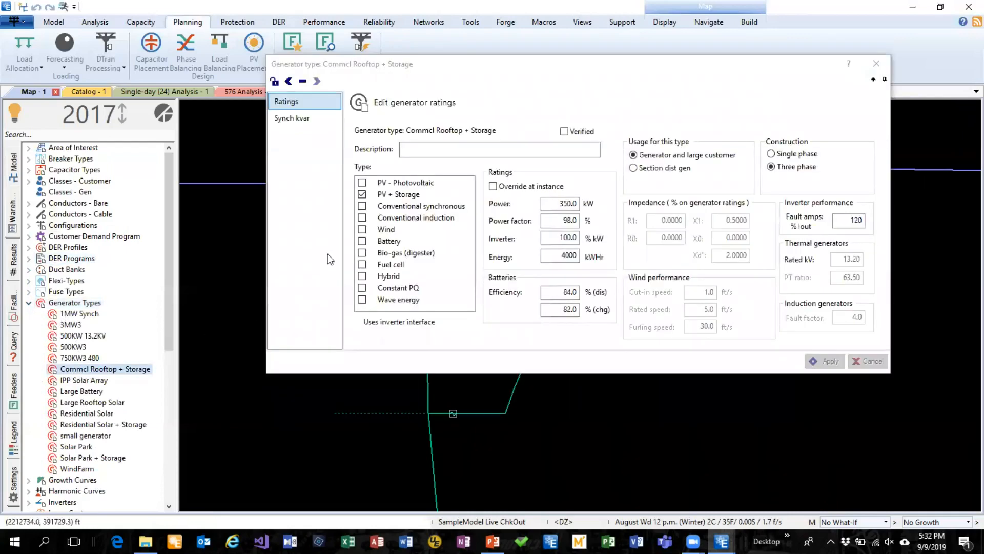
drag(524, 68, 535, 34)
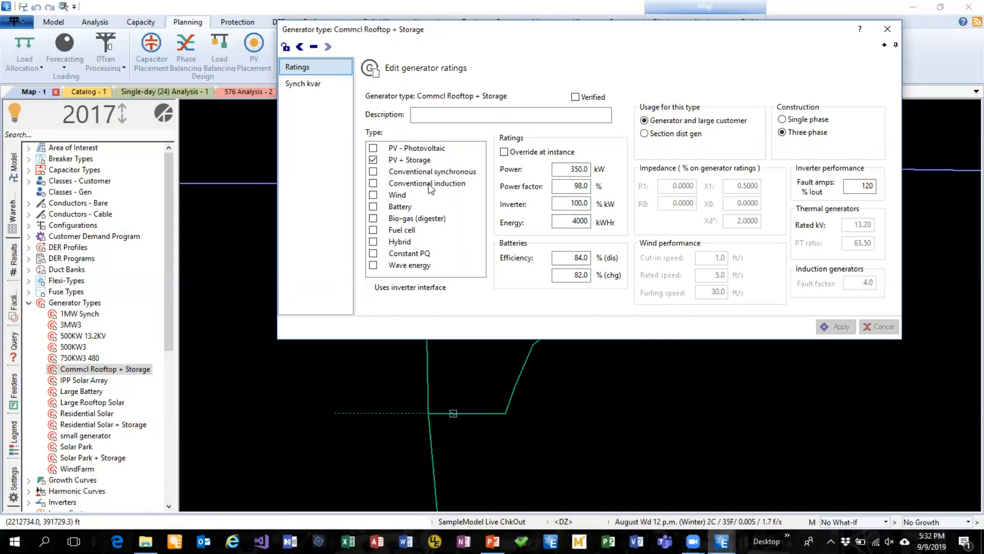
drag(472, 32, 390, 365)
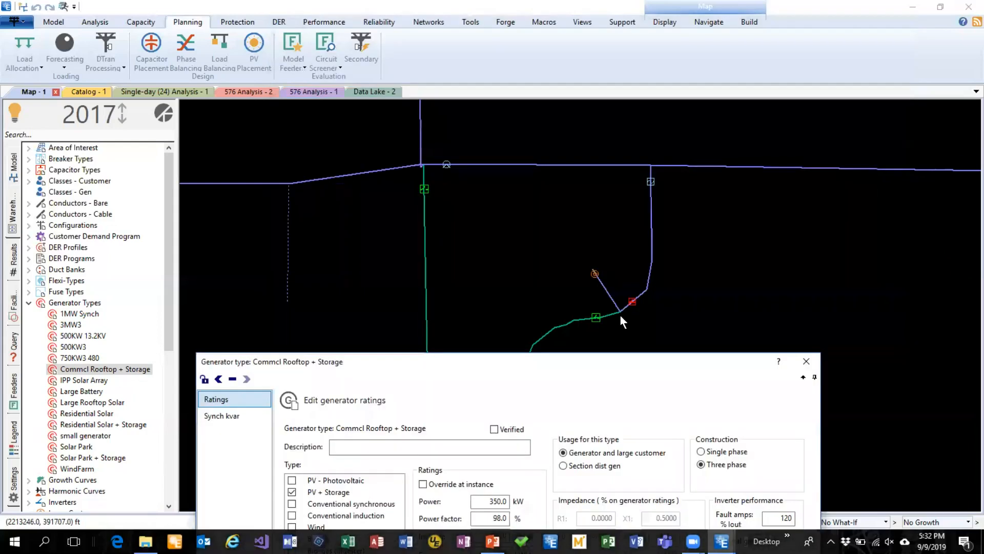
Reopen the large customer's generation settings and set its generator type to Commcl Rooftop + Storage
click(594, 272)
double_click(594, 280)
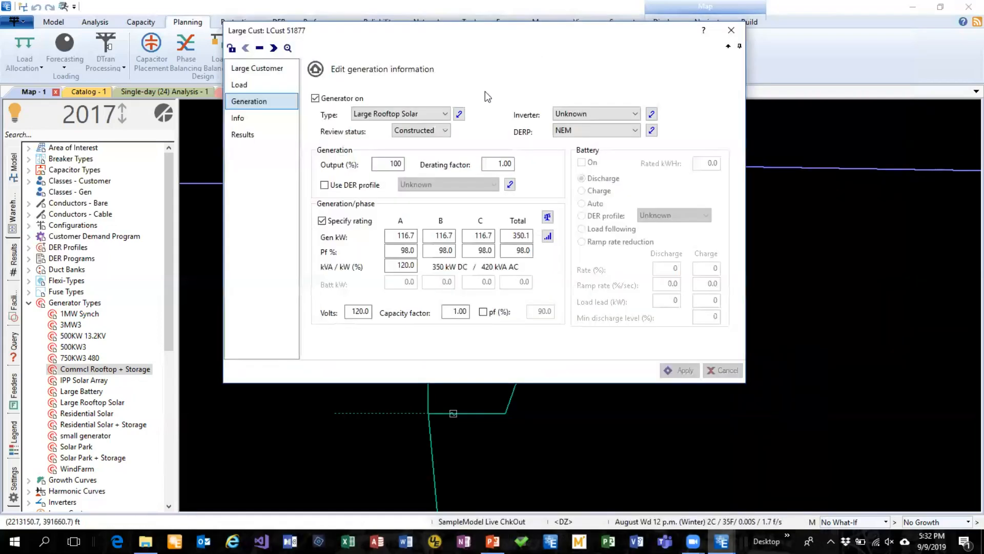
click(444, 114)
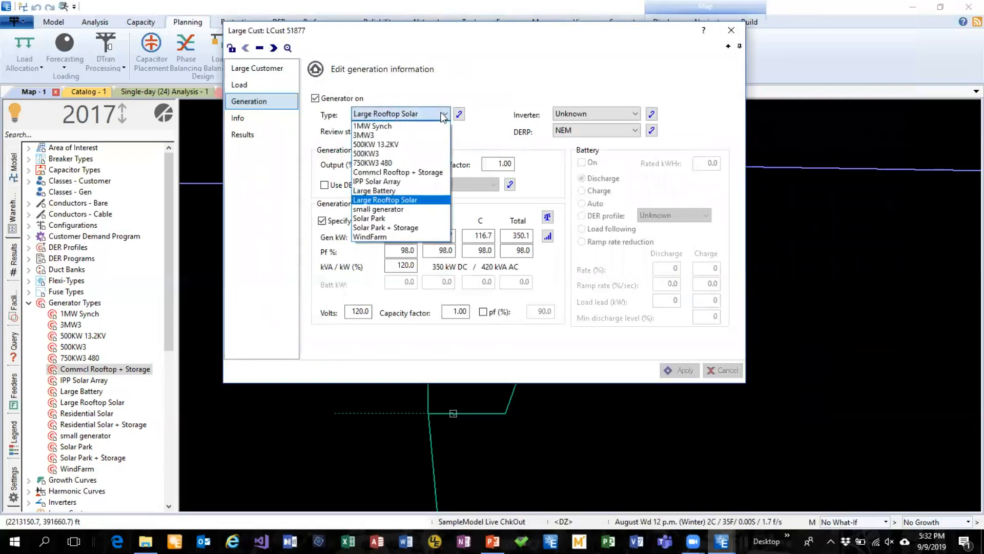
click(430, 171)
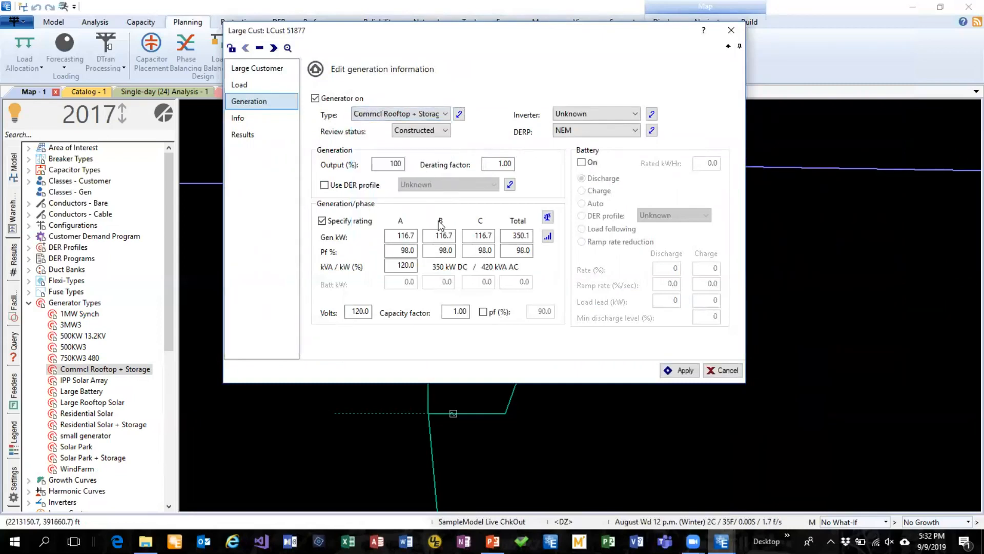
Turn on the large customer's battery with a total of 100 kW and a rated energy of 1000 kWHr
click(582, 163)
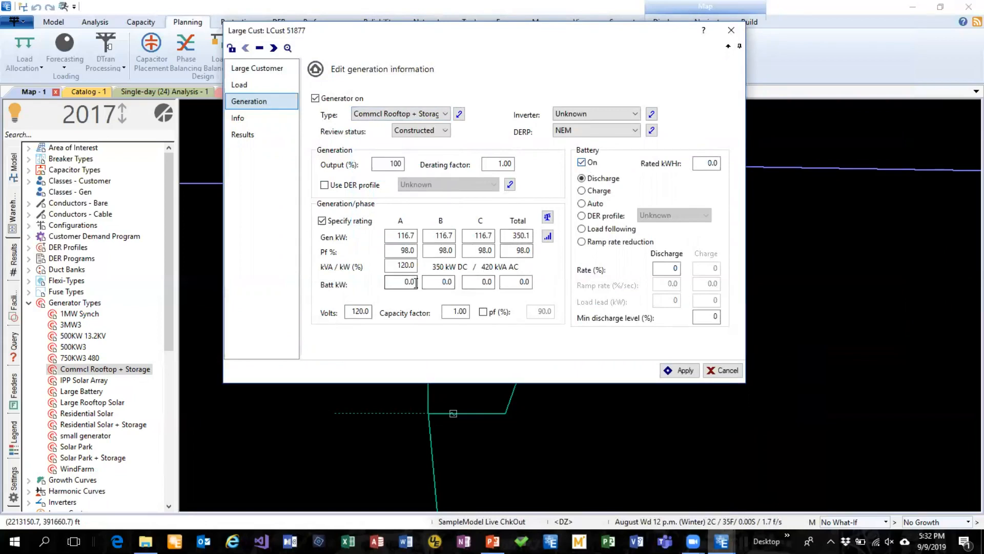
click(516, 281)
text(100)
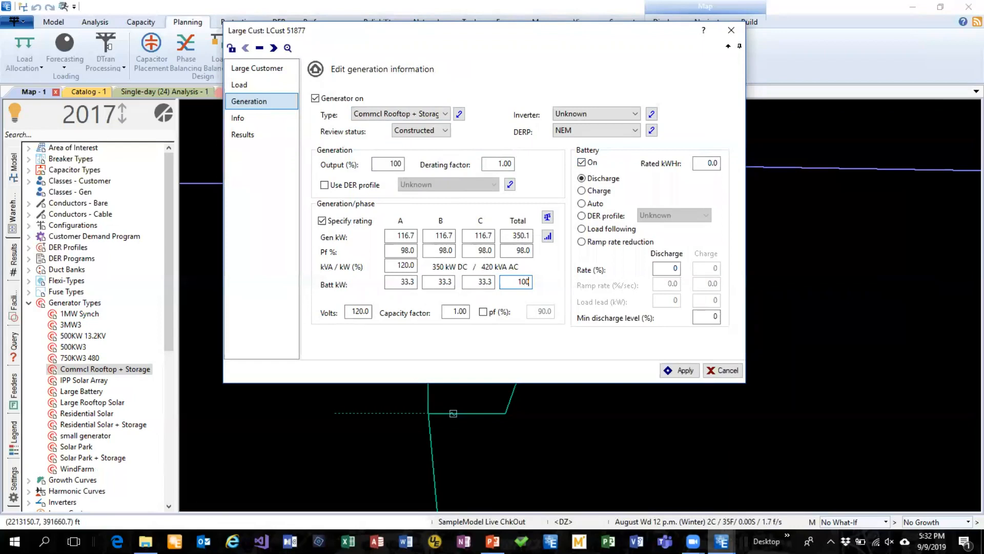
click(705, 163)
text(1000)
Try the Auto battery mode, set the battery to follow the Battery Schedule DER profile instead, and apply the changes
click(596, 205)
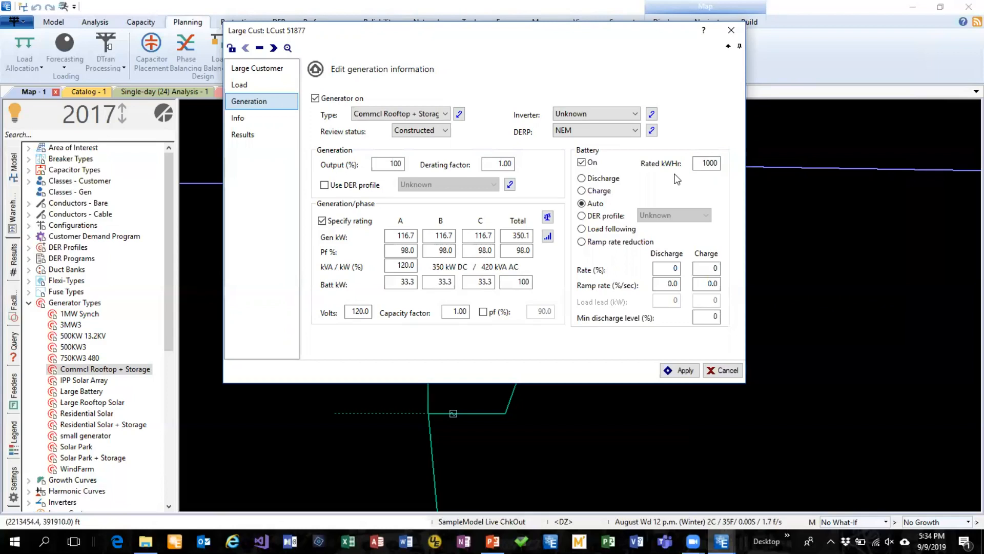
click(601, 217)
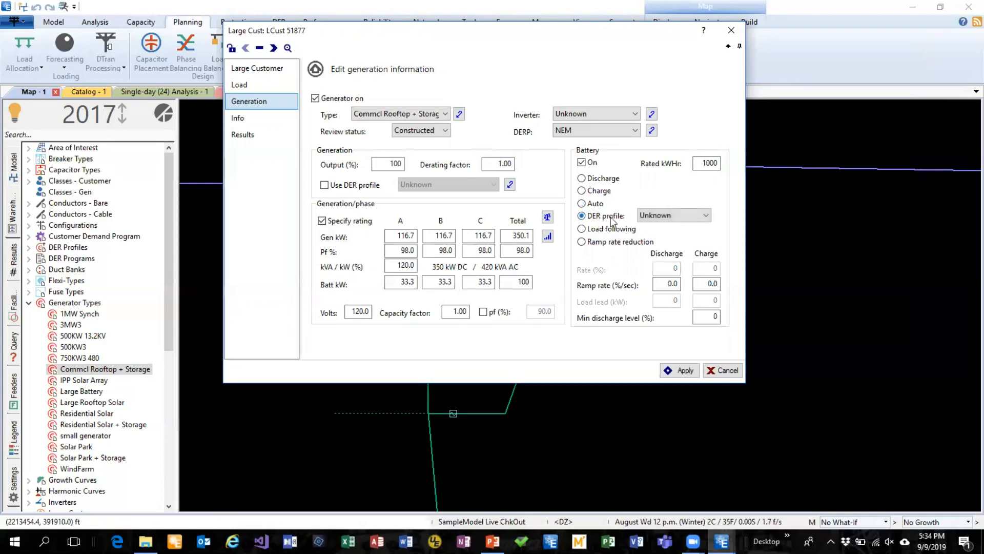
click(682, 217)
click(671, 230)
click(680, 370)
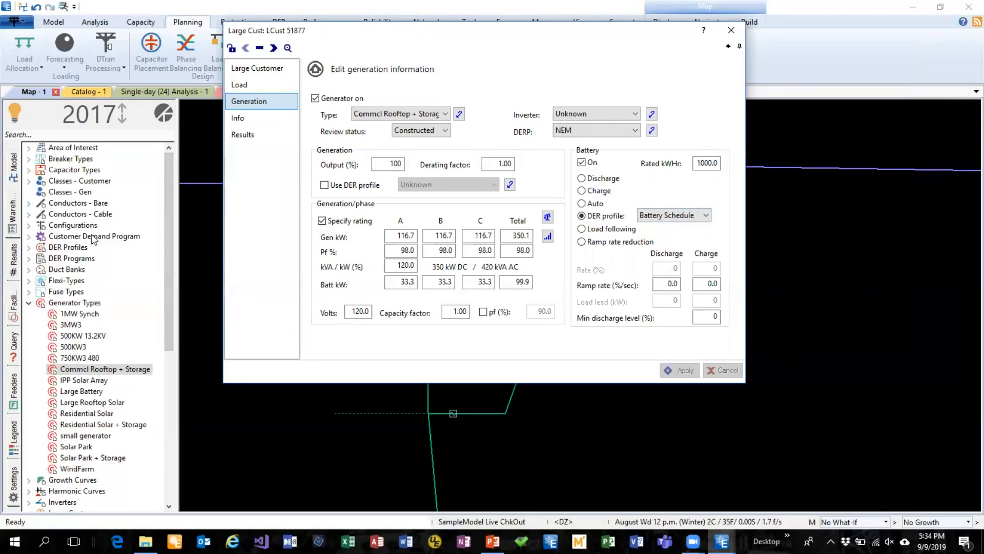
Open the Battery Schedule DER profile from the warehouse and examine its hourly generation and storage percentages
click(29, 248)
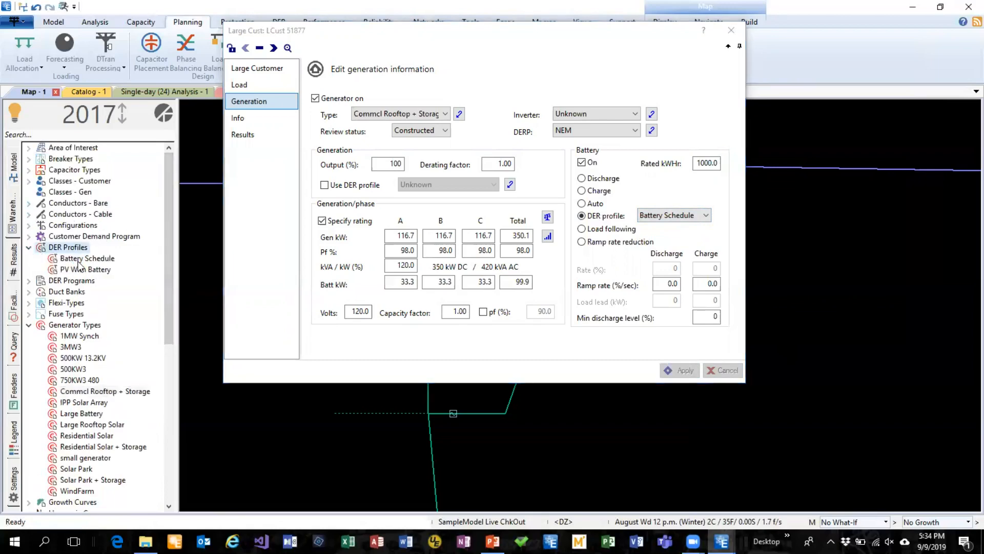
double_click(77, 259)
drag(404, 44, 545, 35)
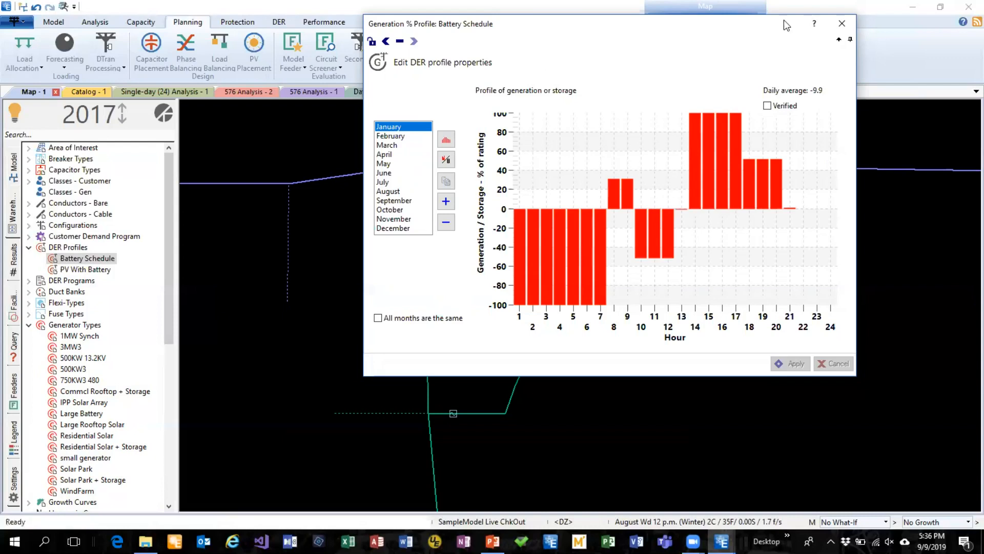
Close the Battery Schedule DER profile and open the Technical Reference in an enlarged window
drag(784, 24, 819, 61)
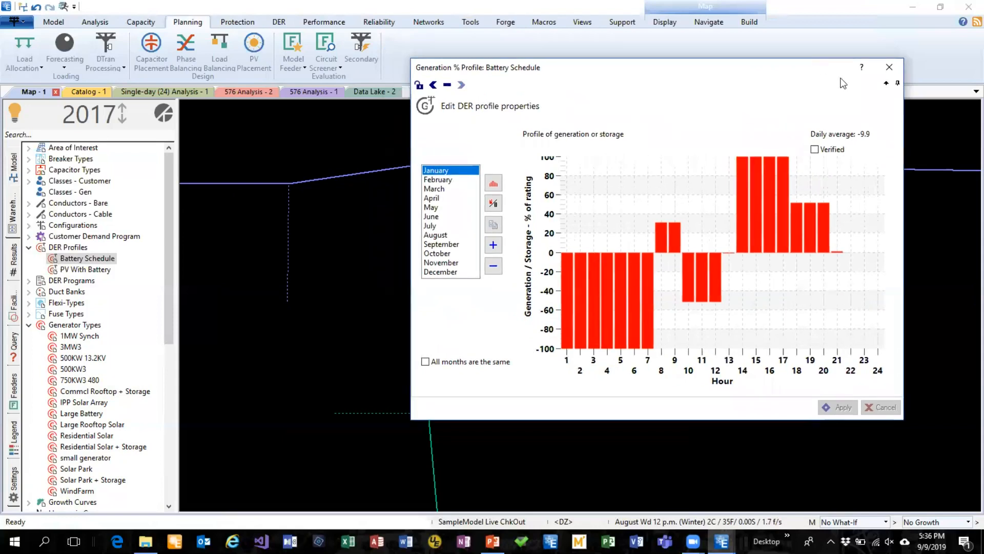
click(894, 74)
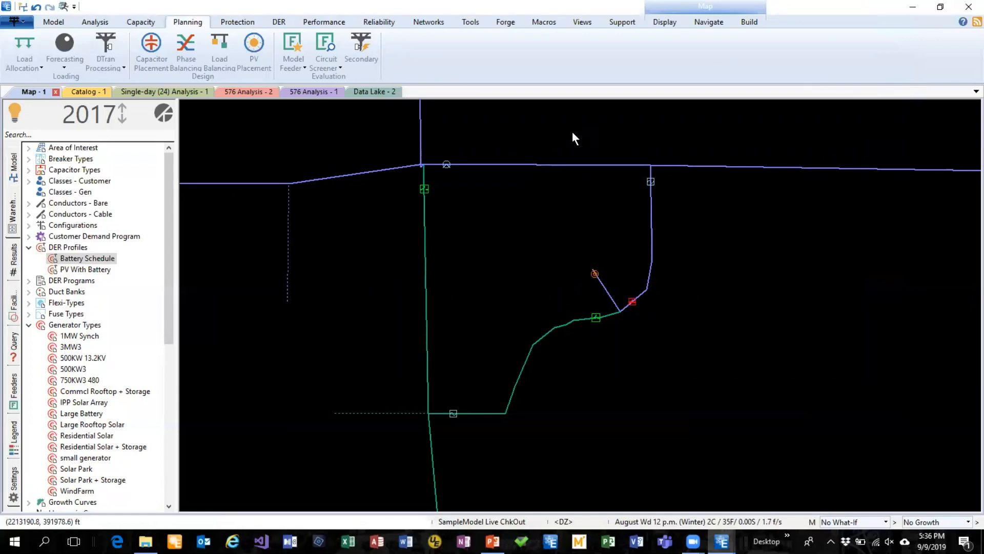
click(603, 26)
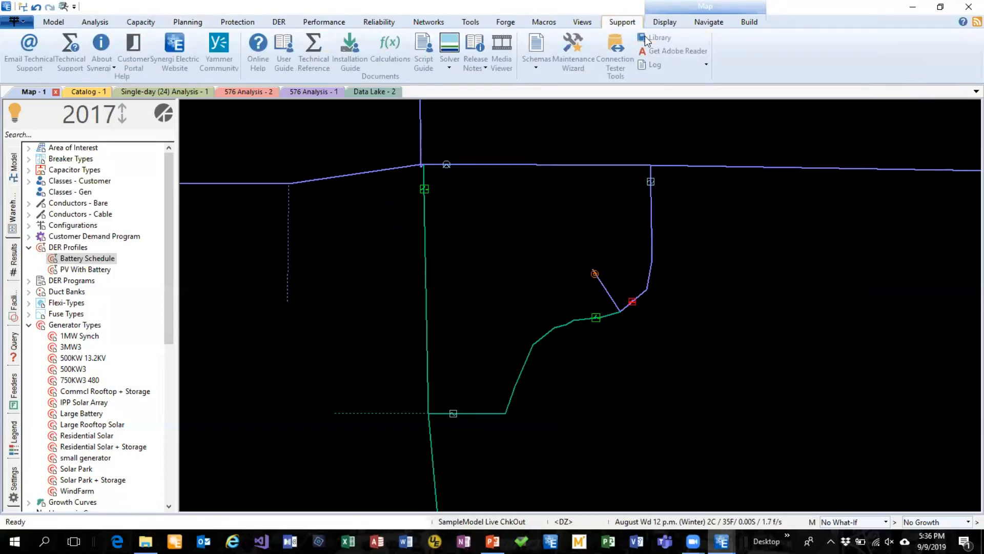
click(313, 54)
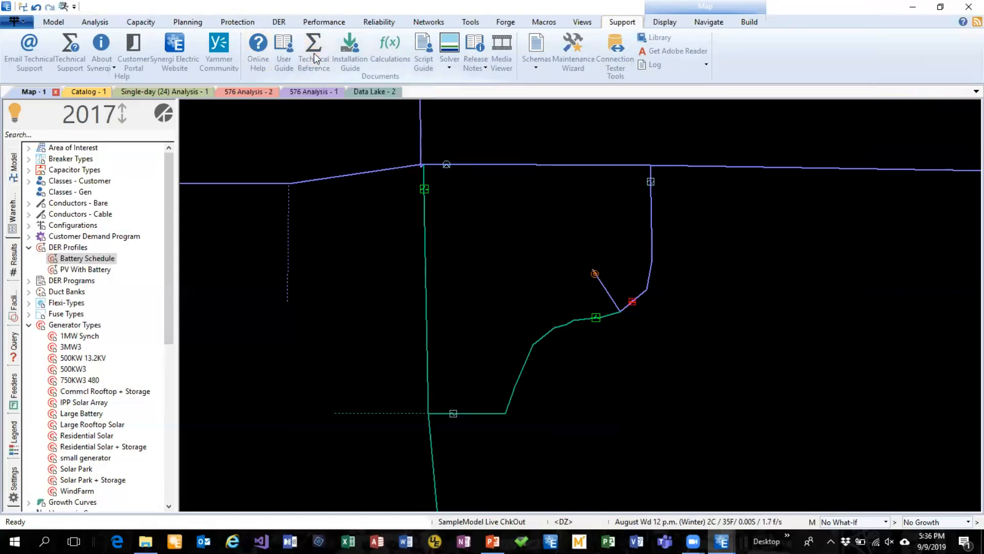
drag(492, 117, 309, 33)
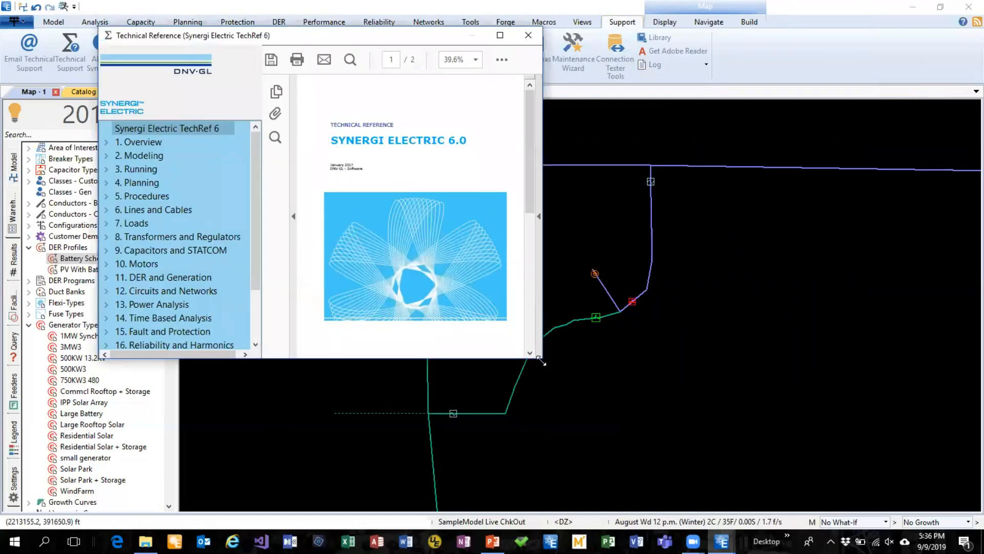
drag(540, 361, 901, 474)
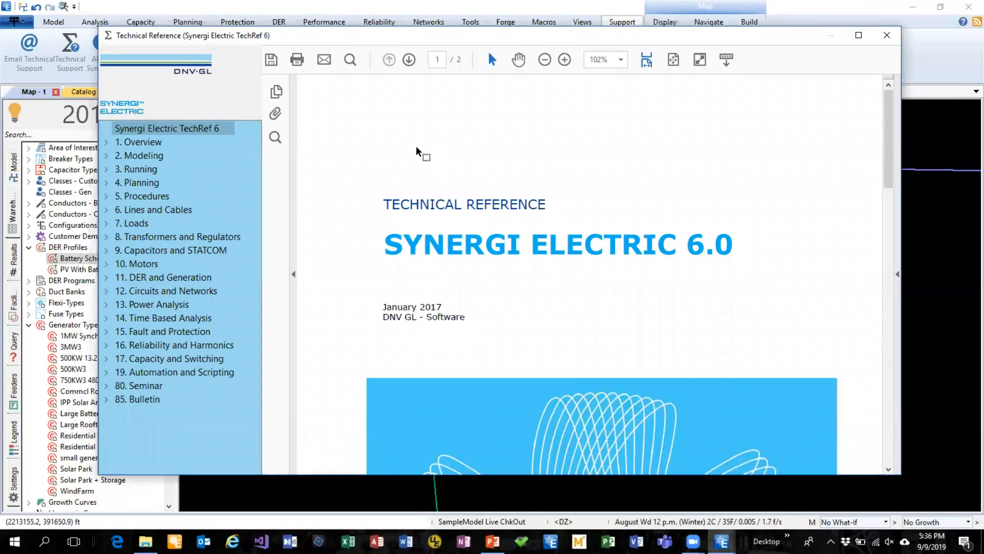
Expand the Running and Lines and Cables chapters, open the Principles document, and browse its conductor formulas through page 6
click(105, 170)
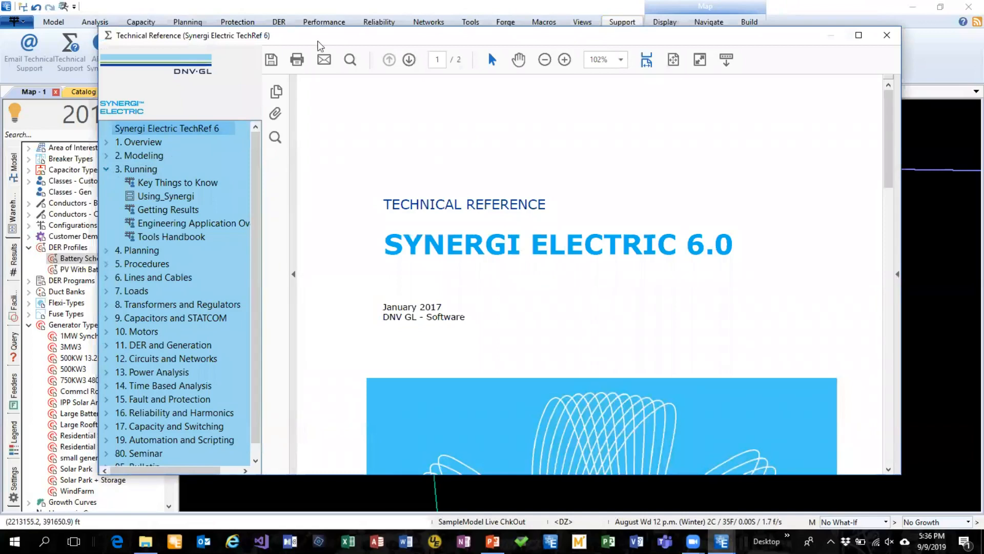
drag(339, 39, 338, 28)
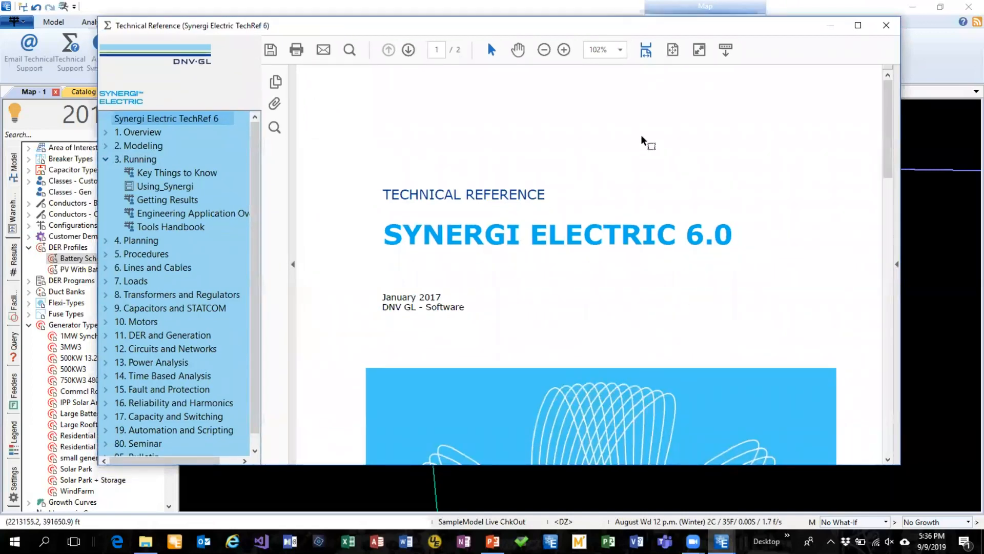
click(106, 267)
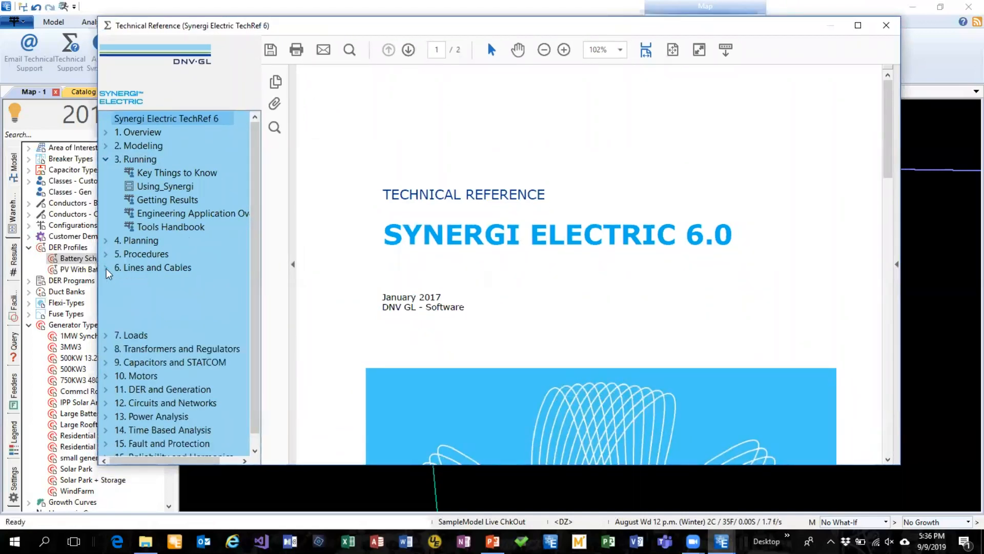
click(153, 282)
click(421, 78)
drag(887, 85, 893, 135)
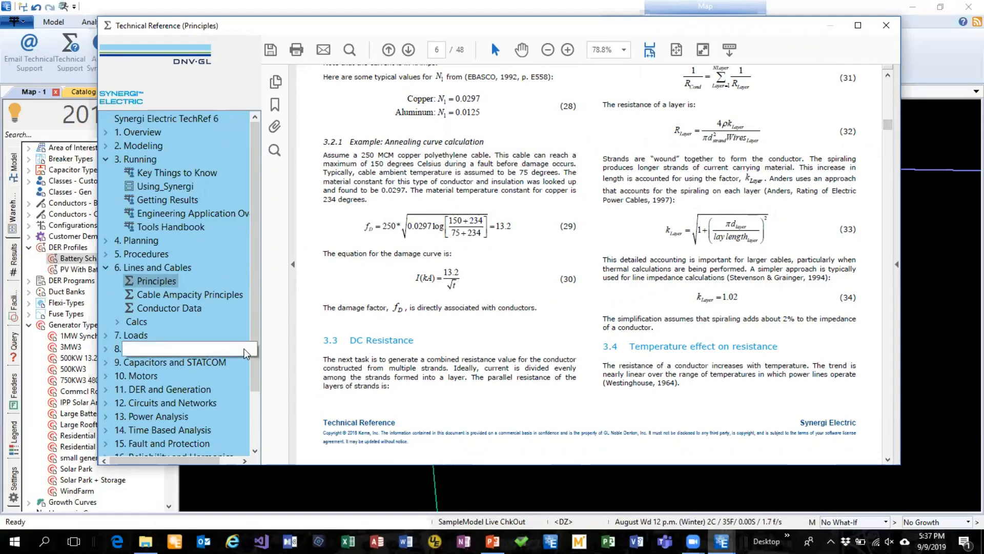
Look through the Technical Reference chapter list and open the Using_Synergi document from the Running chapter
scroll(259, 352, down, 2)
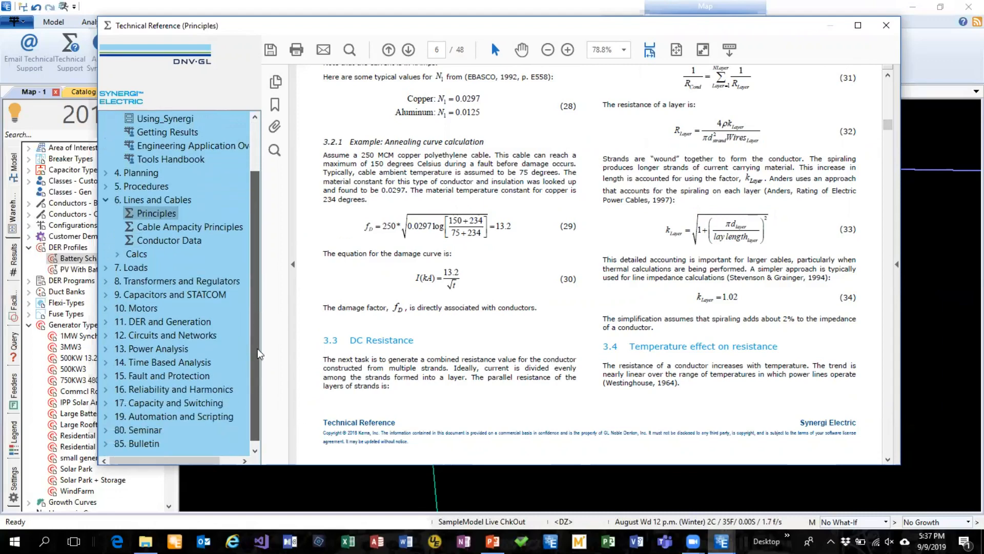
scroll(259, 353, up, 1)
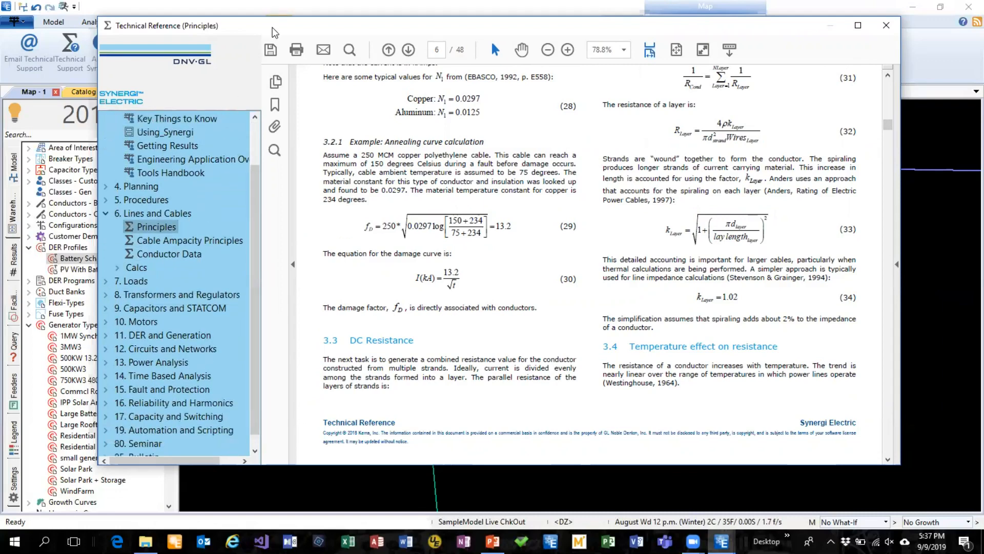
drag(272, 28, 273, 32)
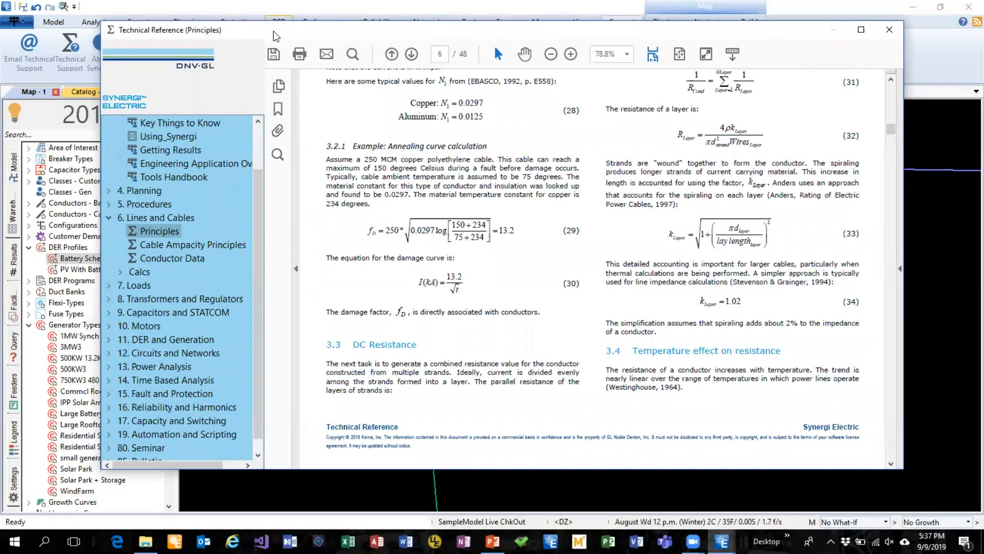
drag(276, 32, 290, 33)
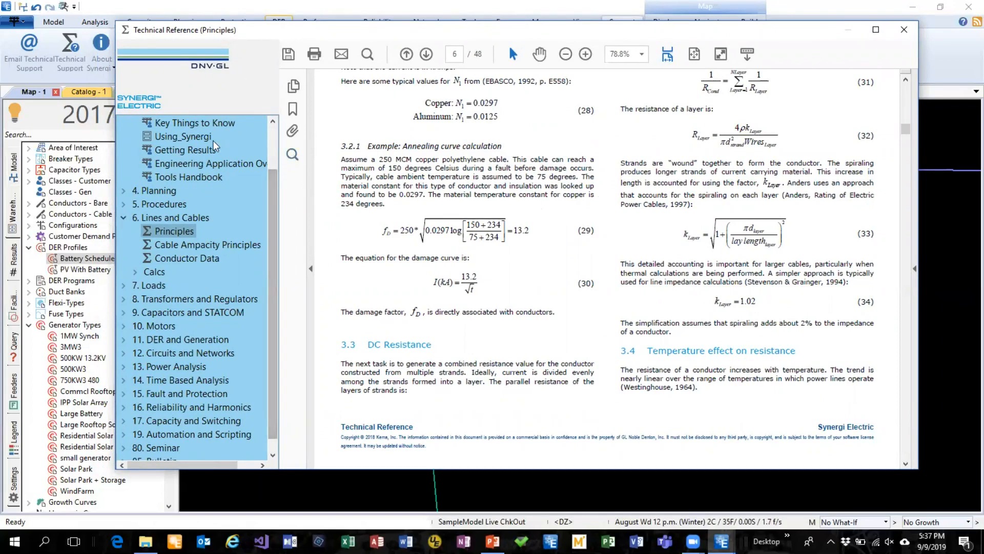
click(193, 140)
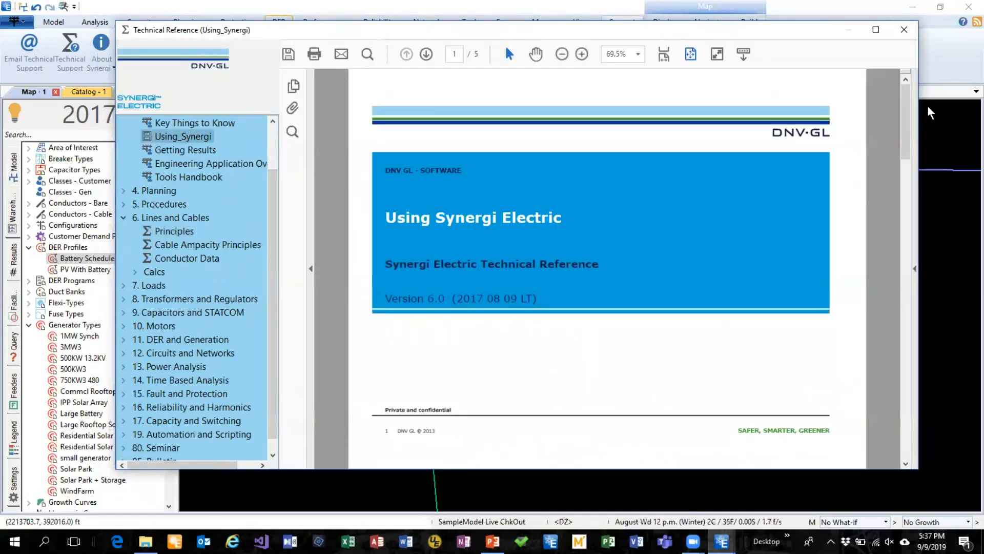
drag(905, 132, 904, 151)
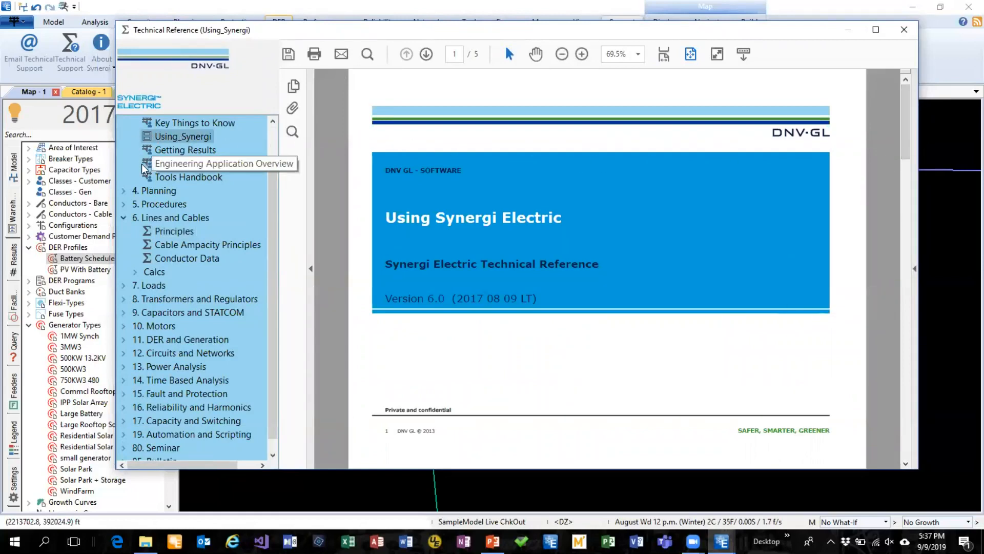
drag(270, 186, 273, 223)
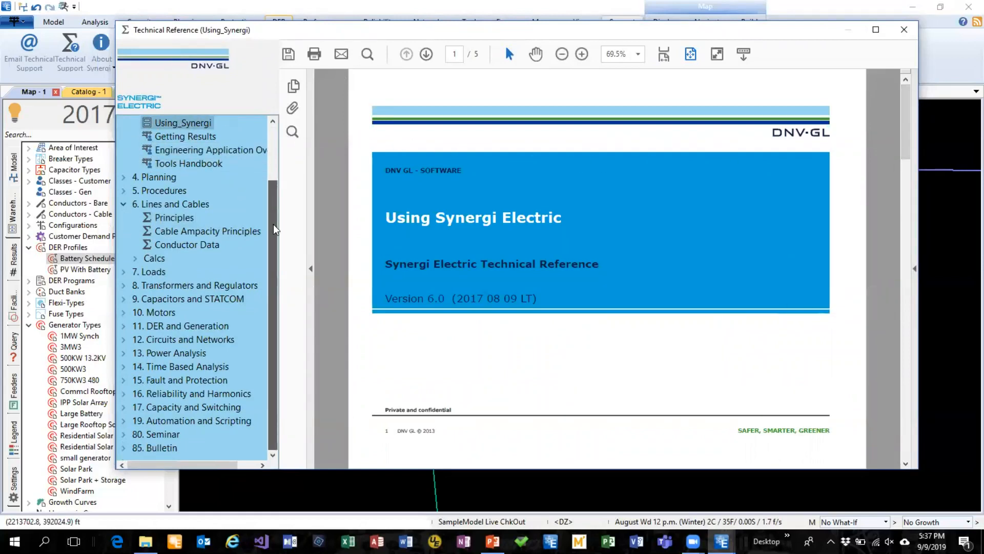
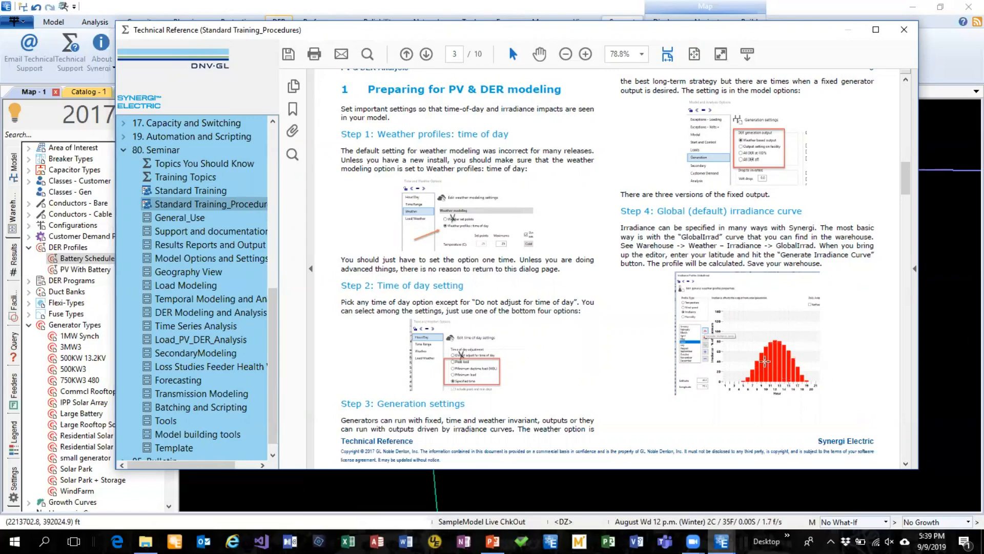
Browse the Standard Training_Procedures document from PV modelling preparation on page 3 through page 6, and close the Technical Reference
scroll(553, 256, down, 3)
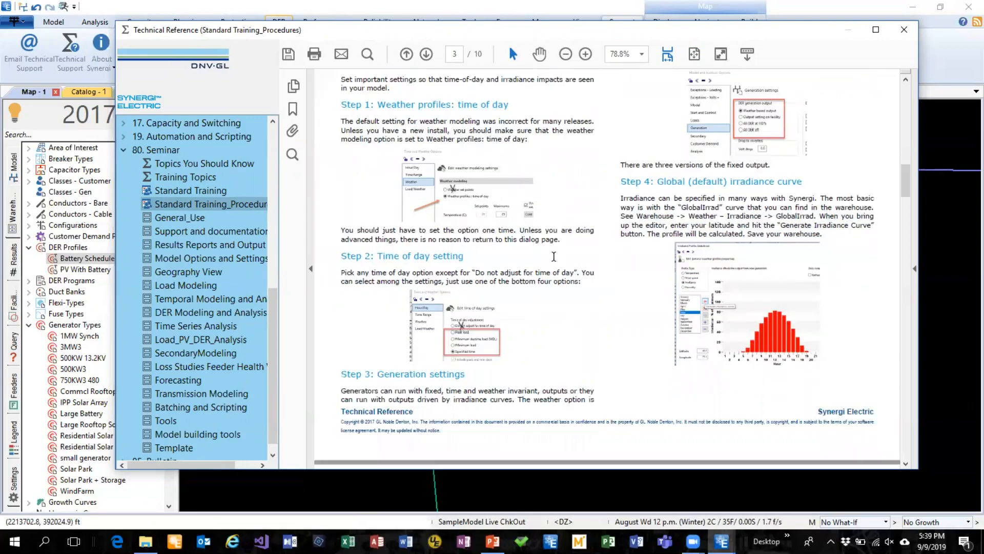
scroll(554, 257, down, 6)
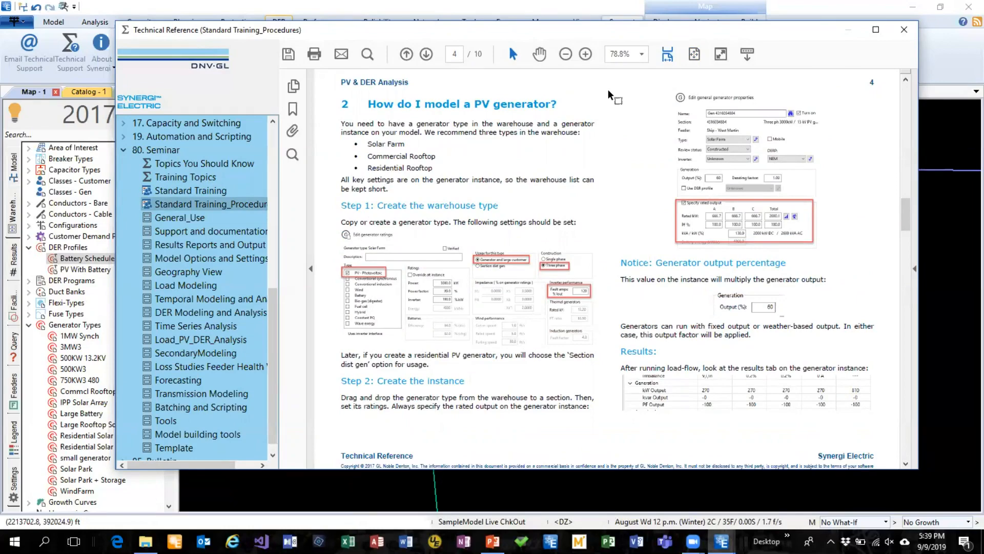
scroll(784, 276, down, 5)
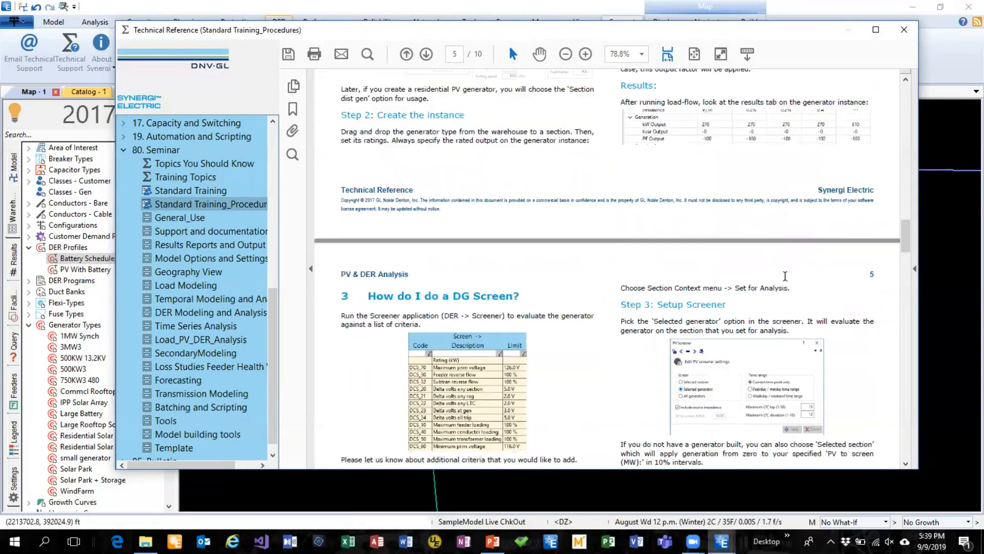
scroll(785, 276, down, 4)
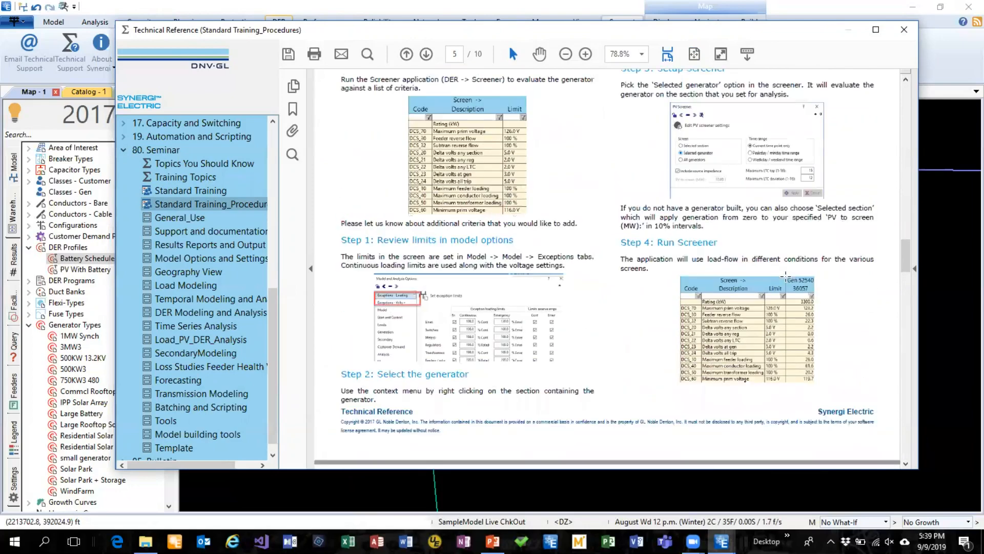
scroll(784, 276, up, 1)
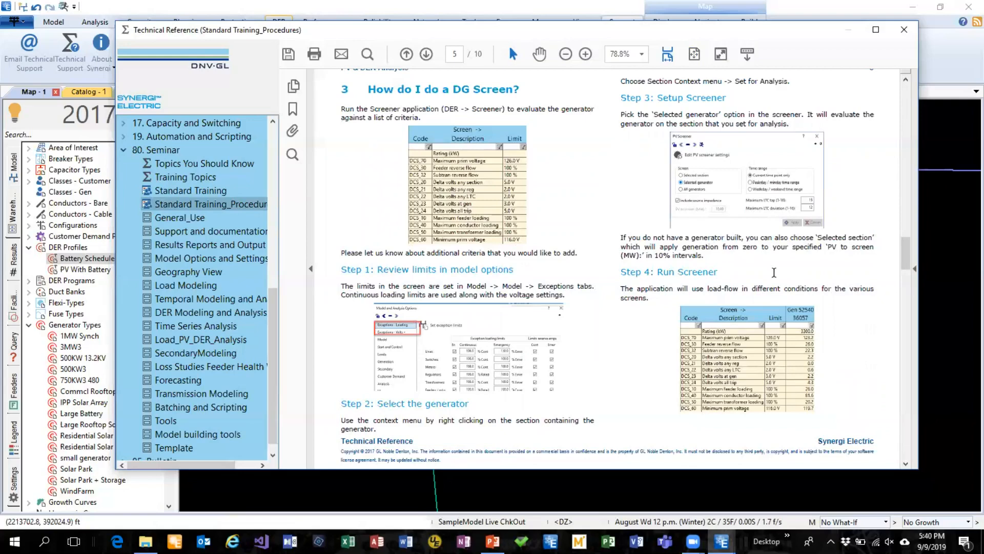
scroll(843, 275, down, 10)
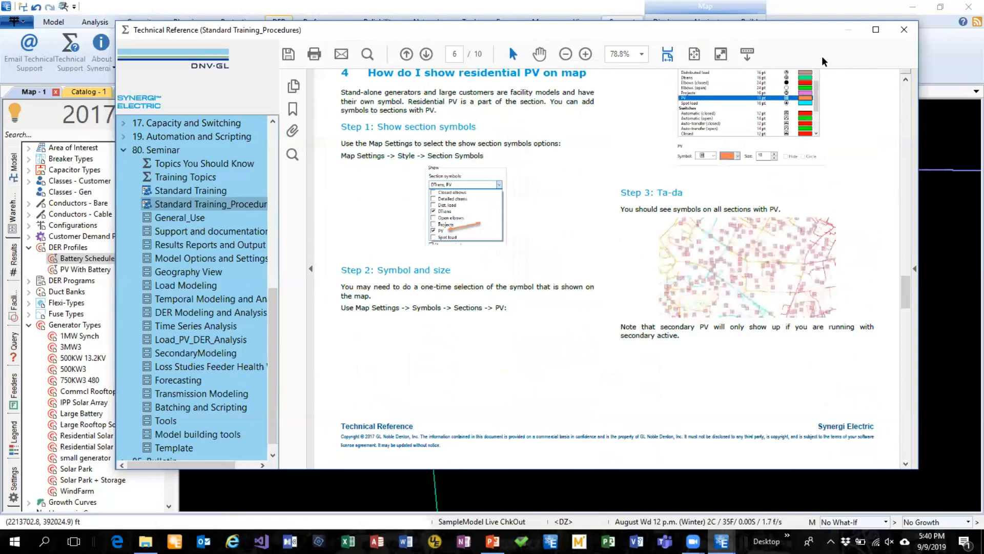
click(903, 32)
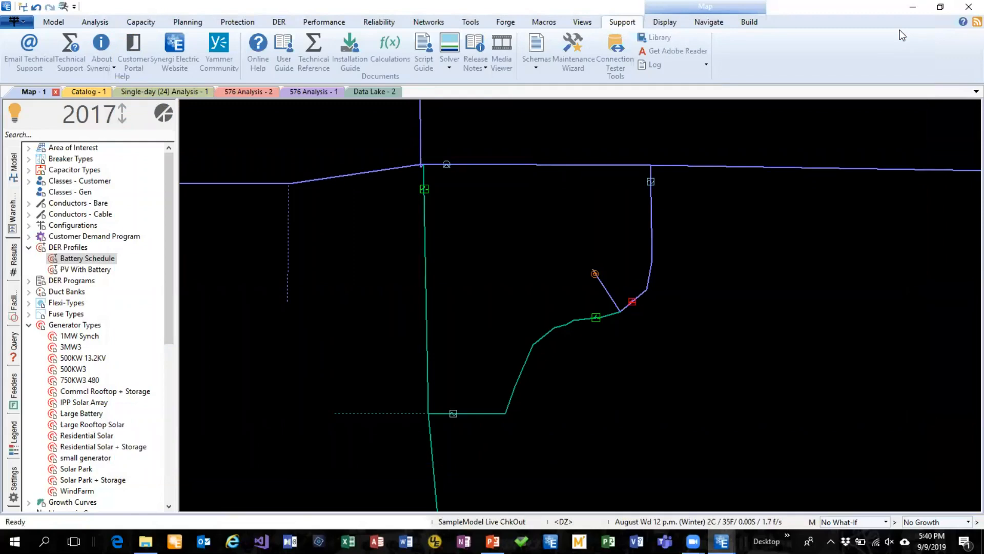
Open the Customers worksheet, view the details of the second and fourth customers, and close the worksheet
click(584, 23)
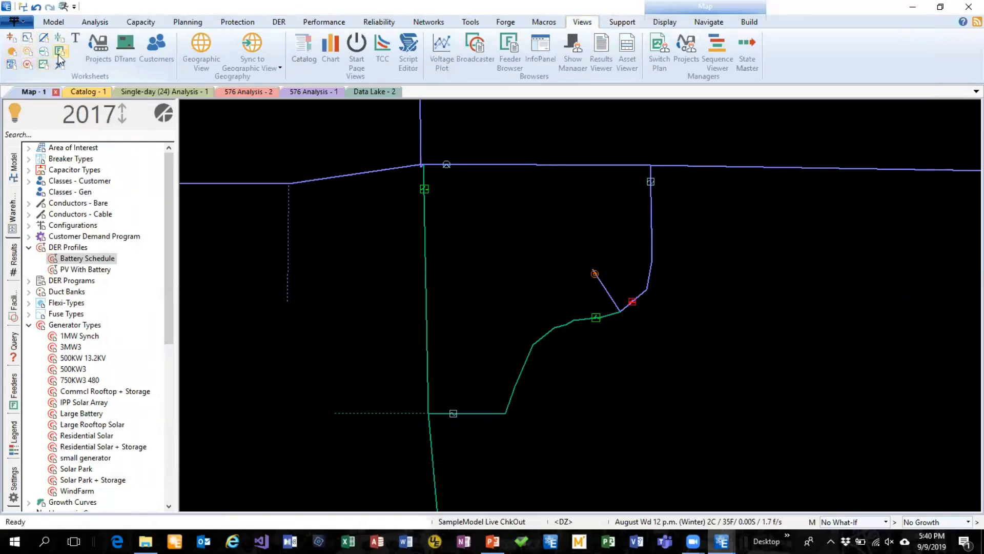
click(158, 47)
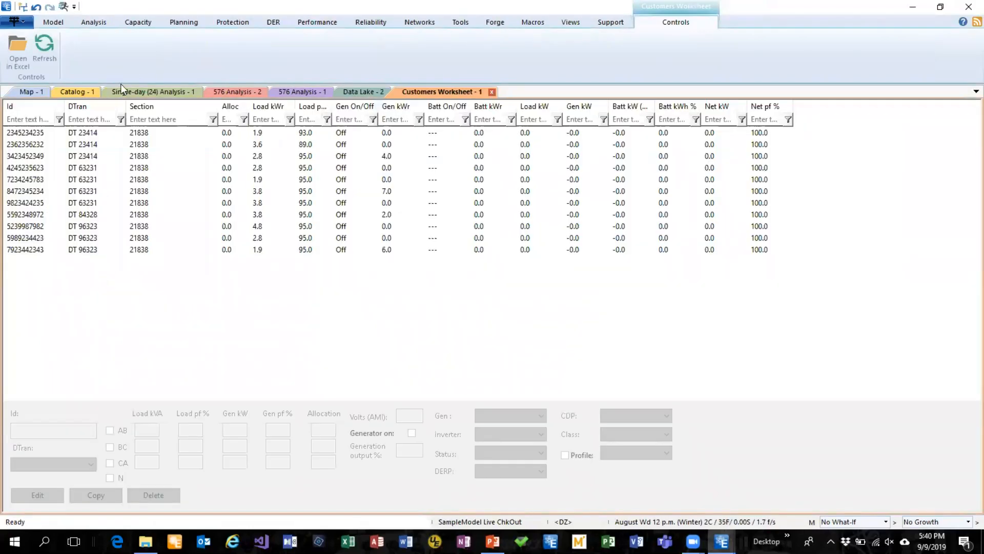
click(33, 145)
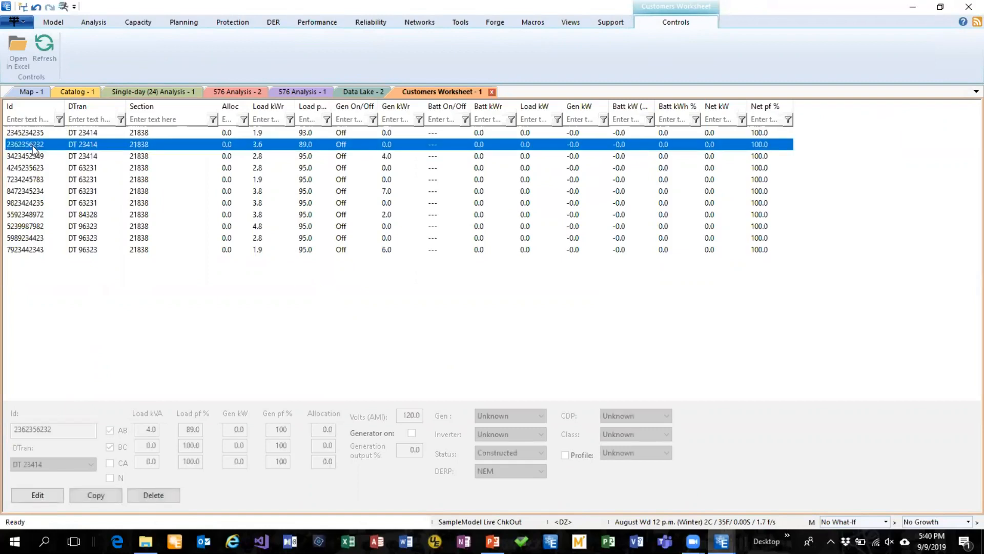
click(25, 168)
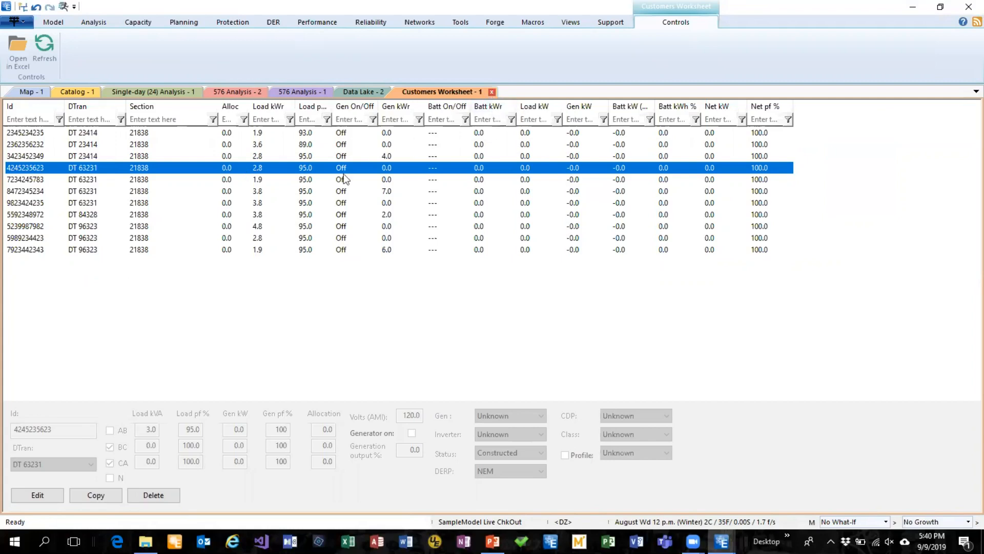
click(491, 92)
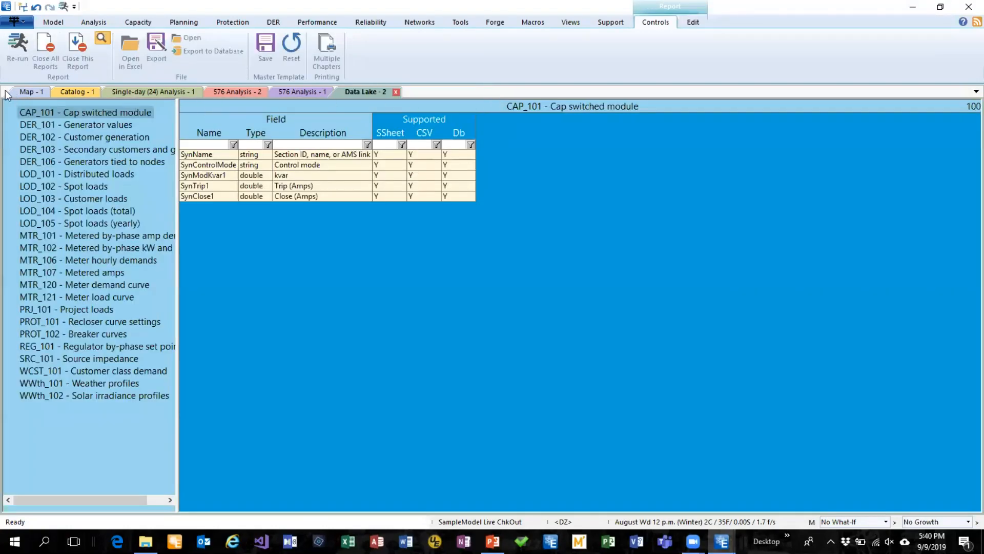
Return to the map view, open the DER worksheet, and move its window over the map area
click(20, 91)
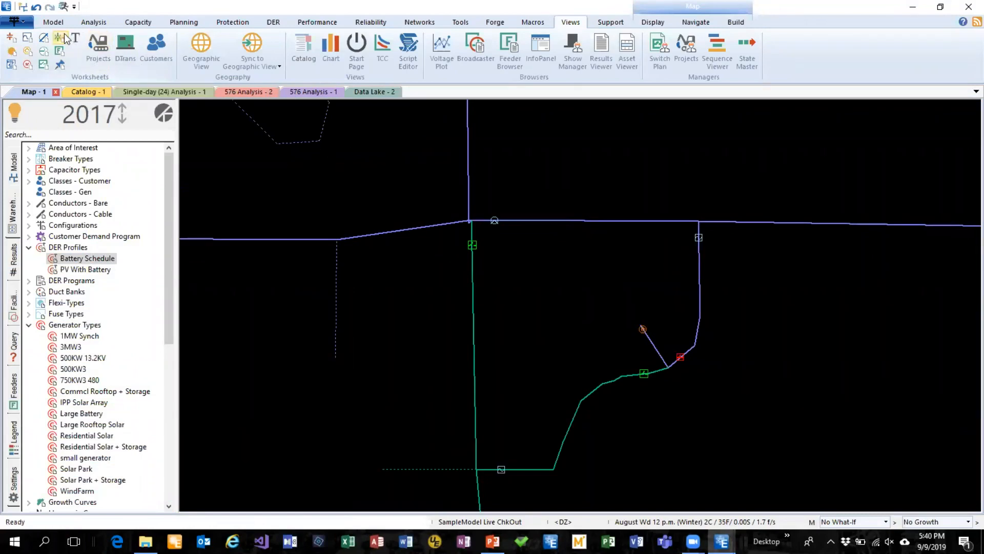
click(16, 53)
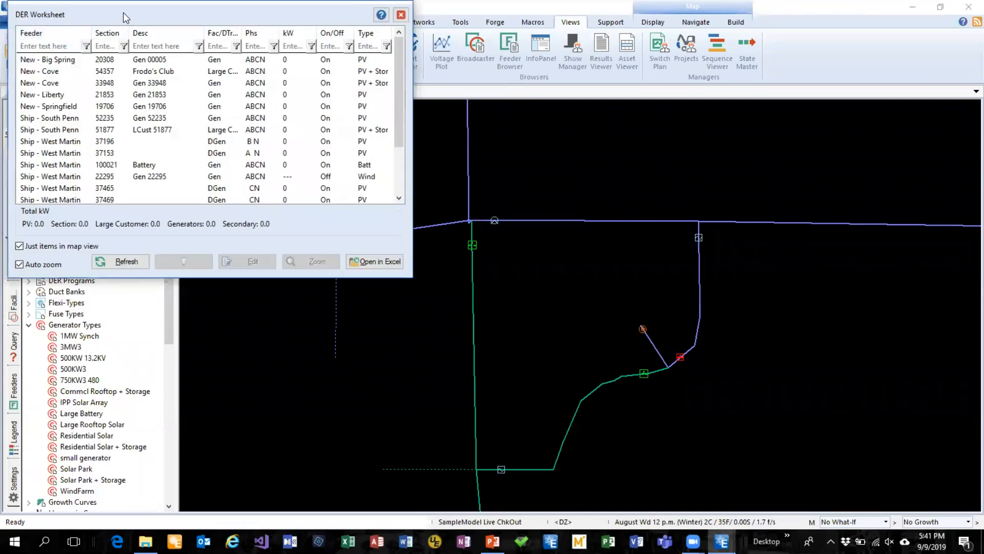
drag(123, 12, 575, 124)
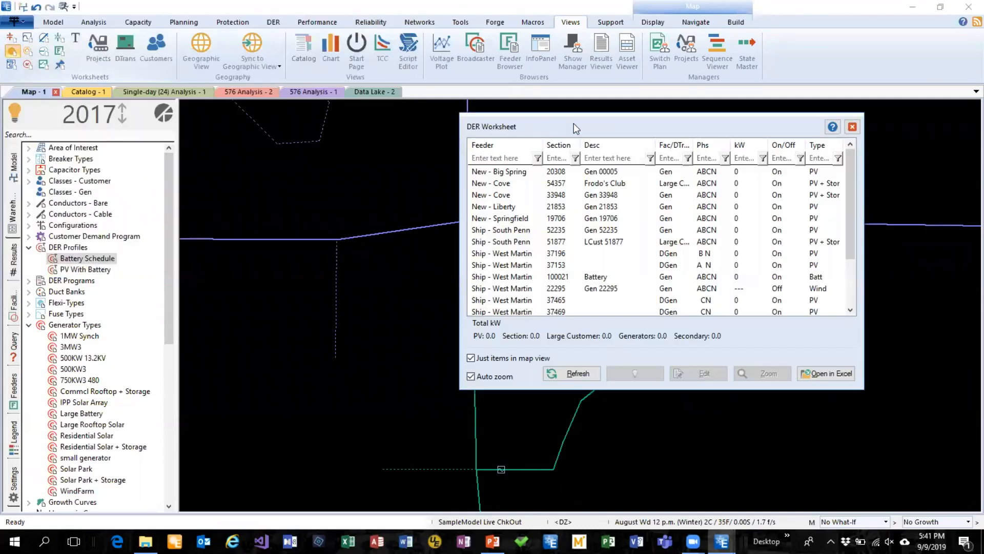
Zoom the map to Frodo's Club, Gen 21853, Gen 19706 and LCust 51877 from the DER list, and close the worksheet after reviewing it
click(610, 186)
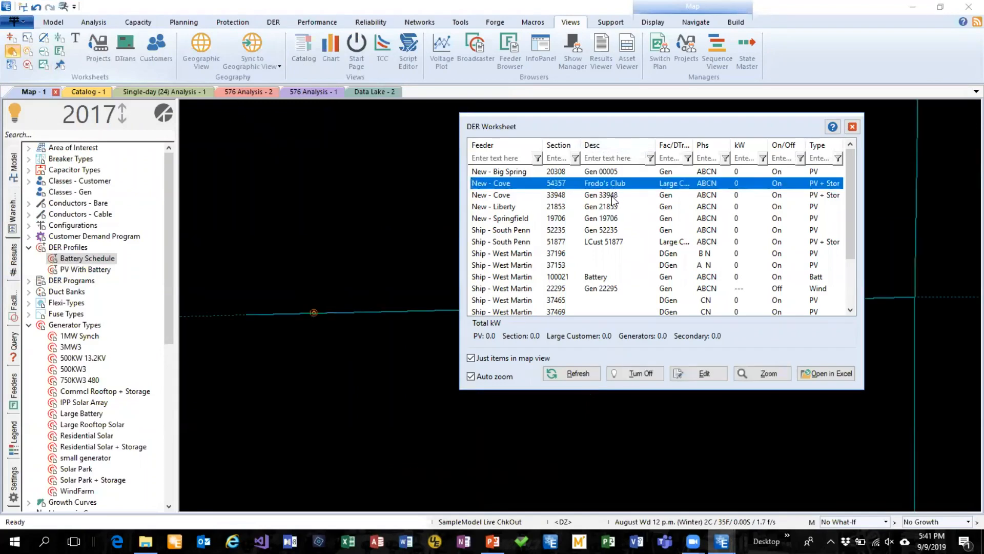
click(612, 205)
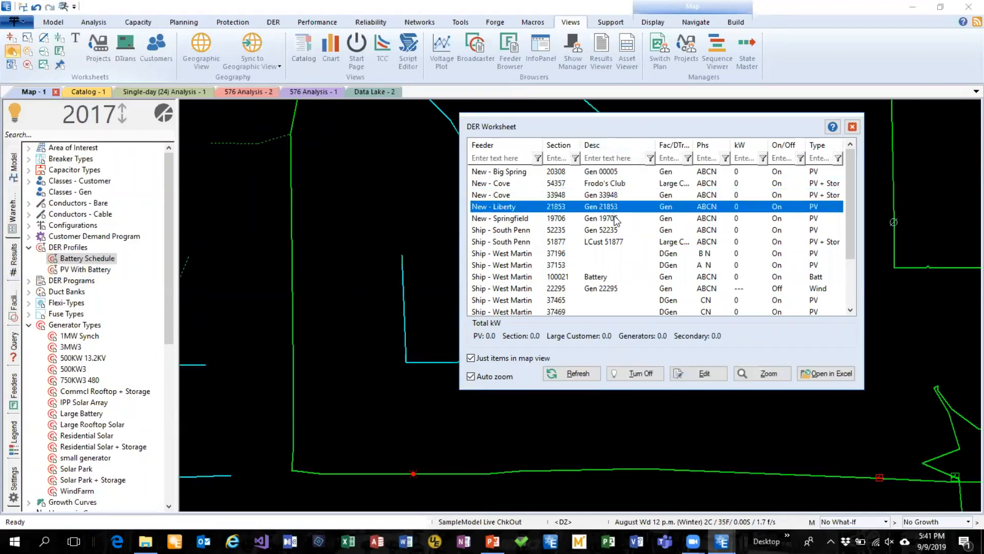
click(616, 219)
click(618, 241)
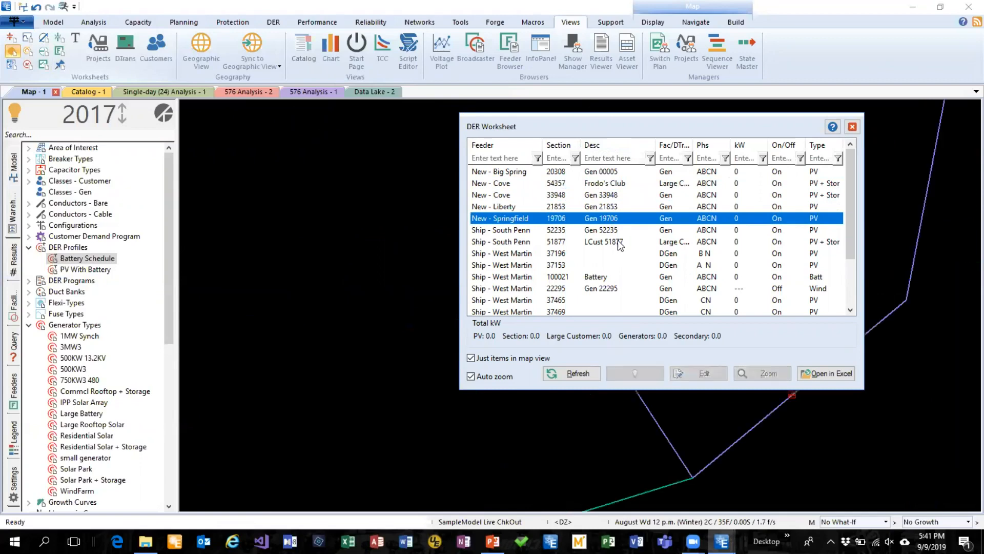
scroll(687, 232, down, 2)
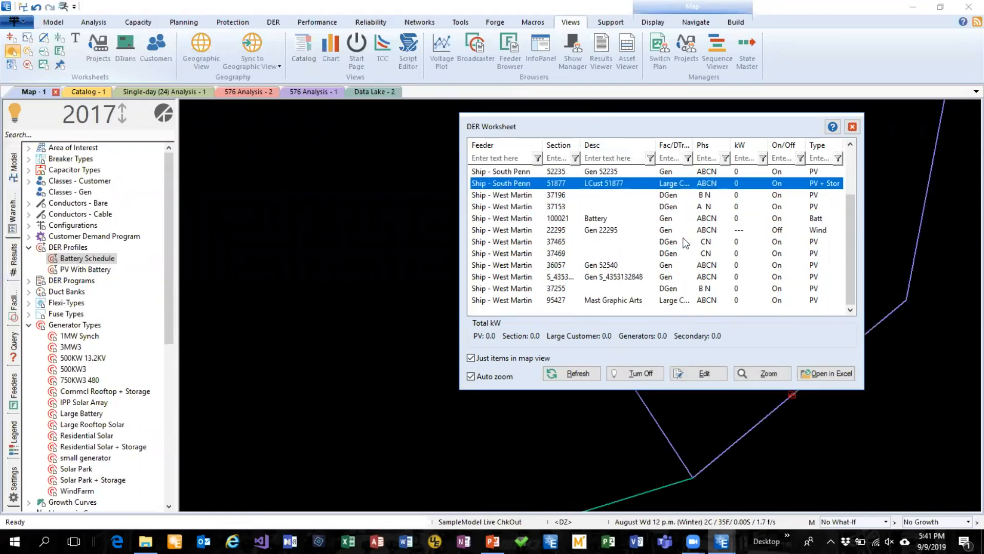
scroll(669, 285, up, 2)
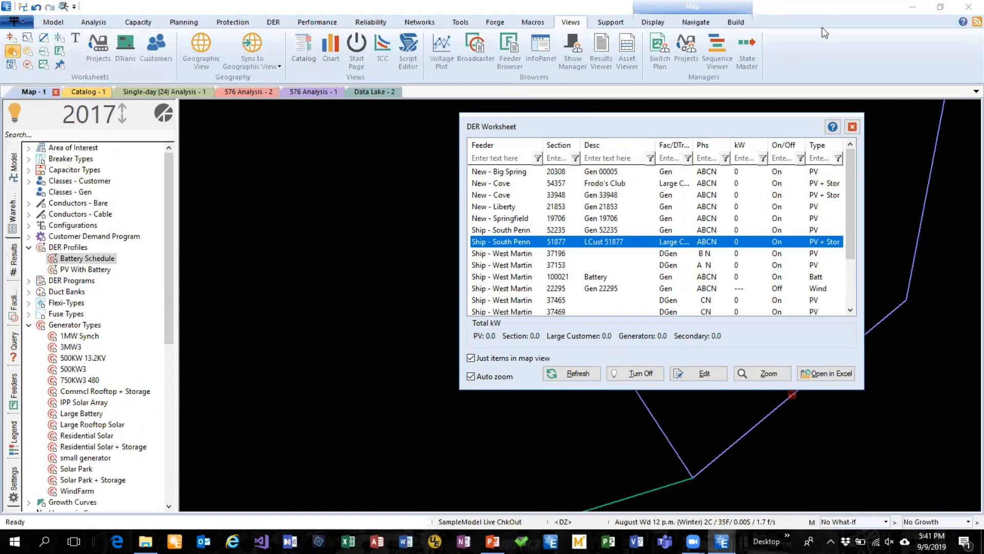
click(853, 127)
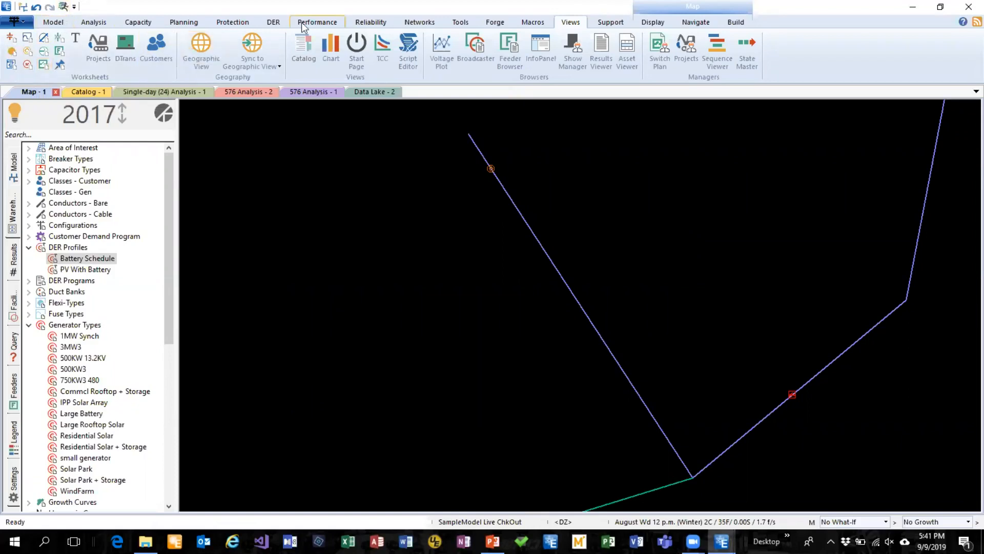
Open a new chart view and run a load-flow analysis from the map
click(332, 49)
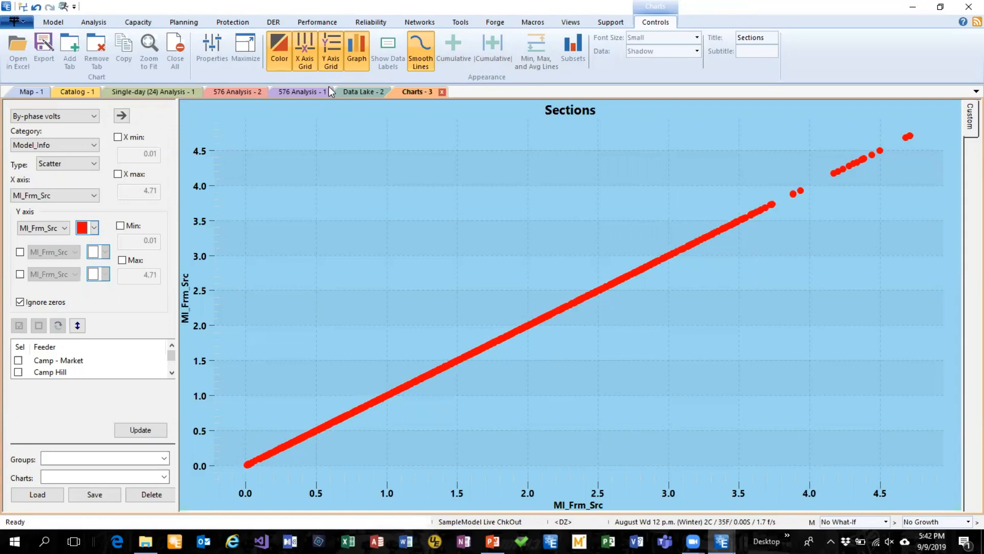
click(30, 92)
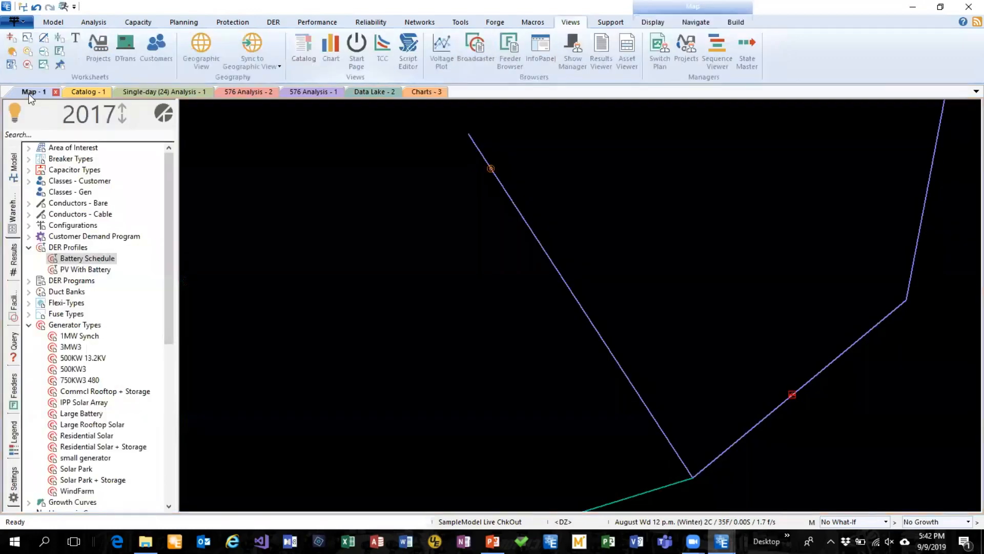
click(88, 24)
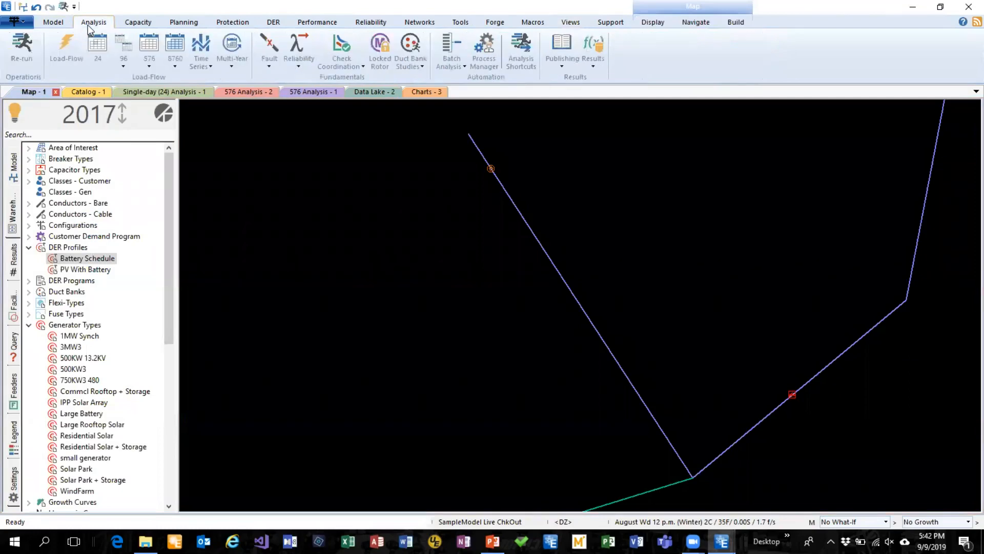
click(73, 49)
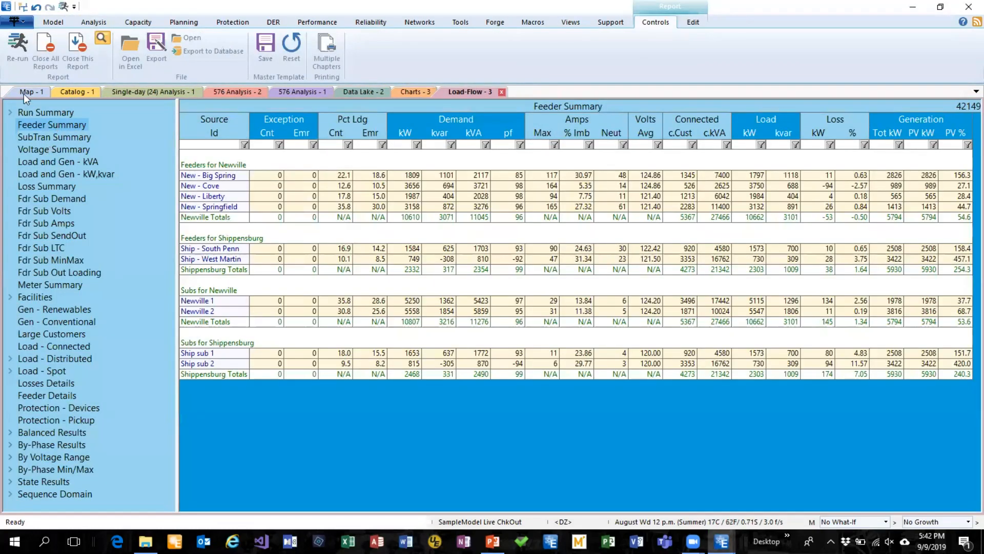
Expand the LFlow_Balanced results category beside the map and open its results in Excel
click(24, 100)
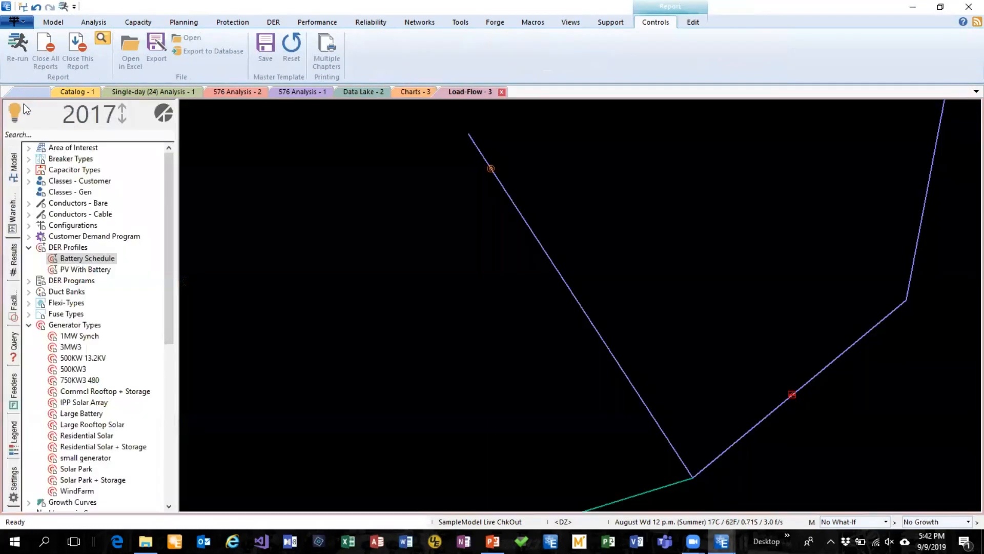
click(15, 264)
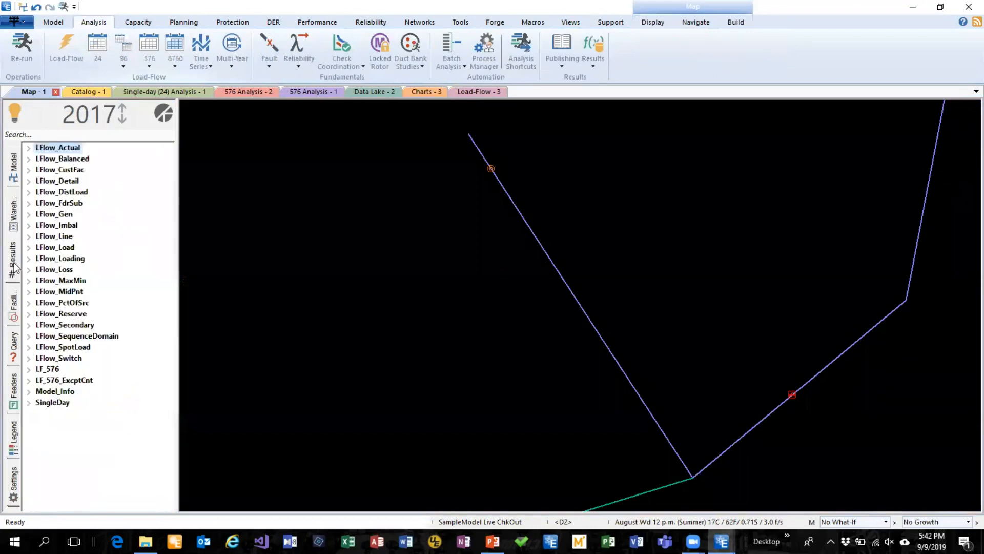
click(29, 160)
right_click(61, 170)
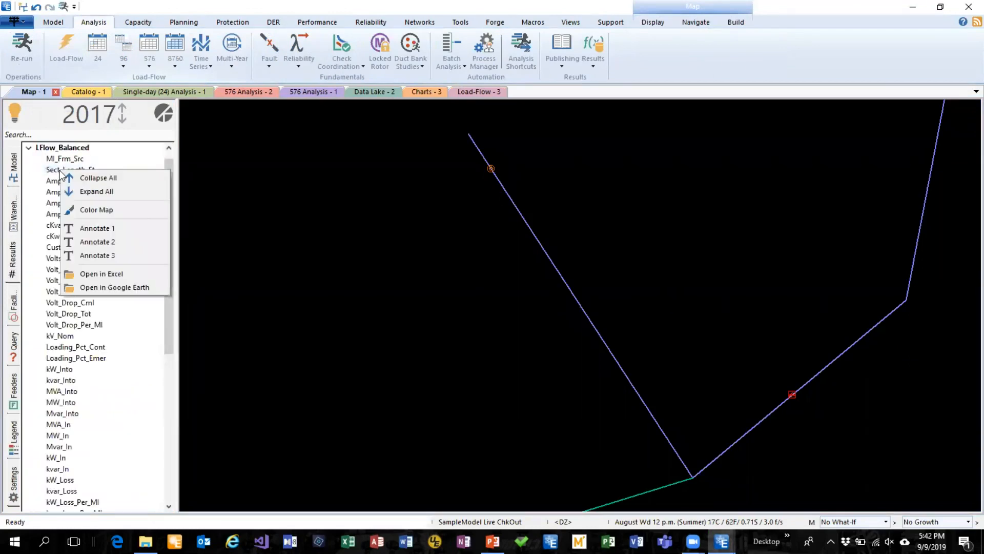
click(107, 273)
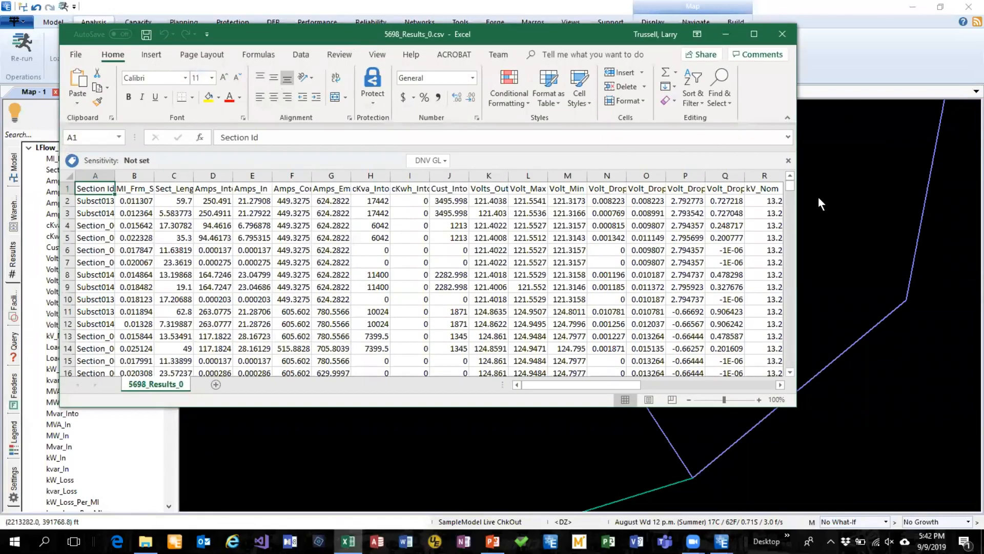
Widen the Excel results window, browse the section rows, and close the workbook
drag(801, 209, 865, 209)
scroll(507, 225, down, 13)
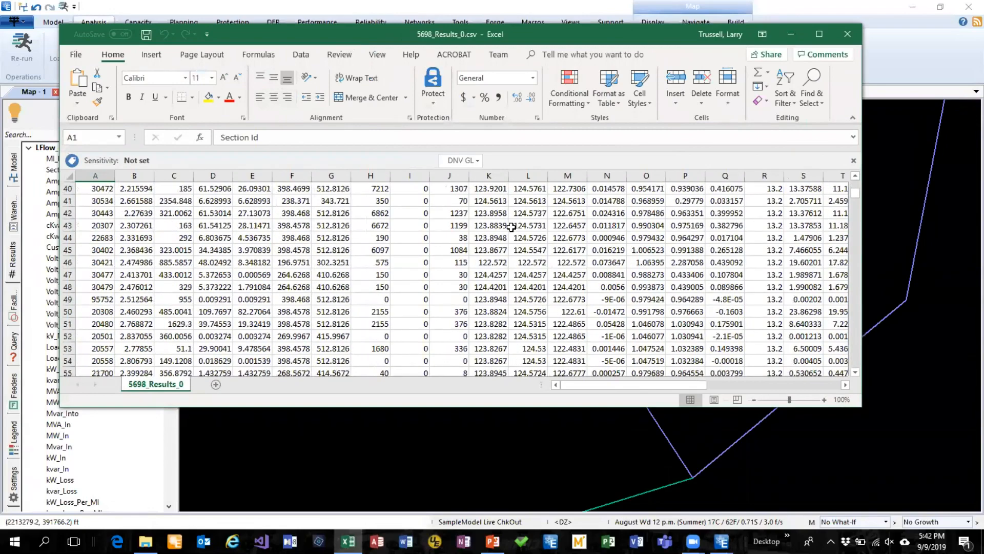
click(848, 35)
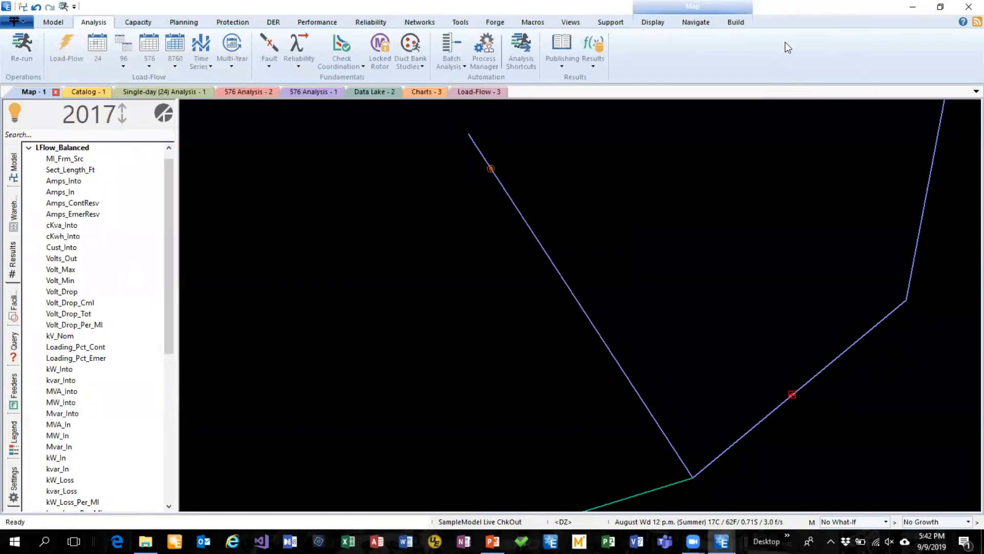
Return to the Sections chart and plot it with the By-phase volts preset
click(420, 93)
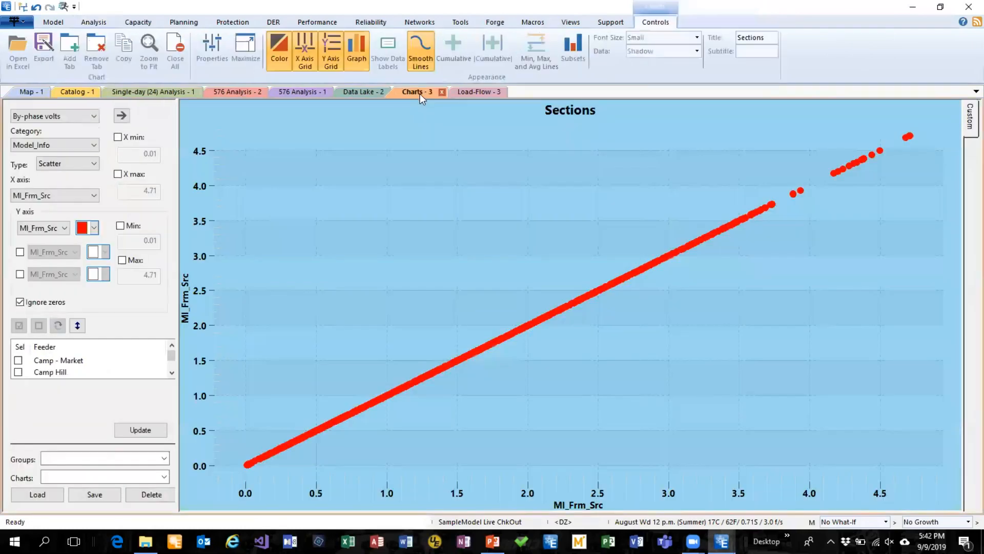
click(94, 117)
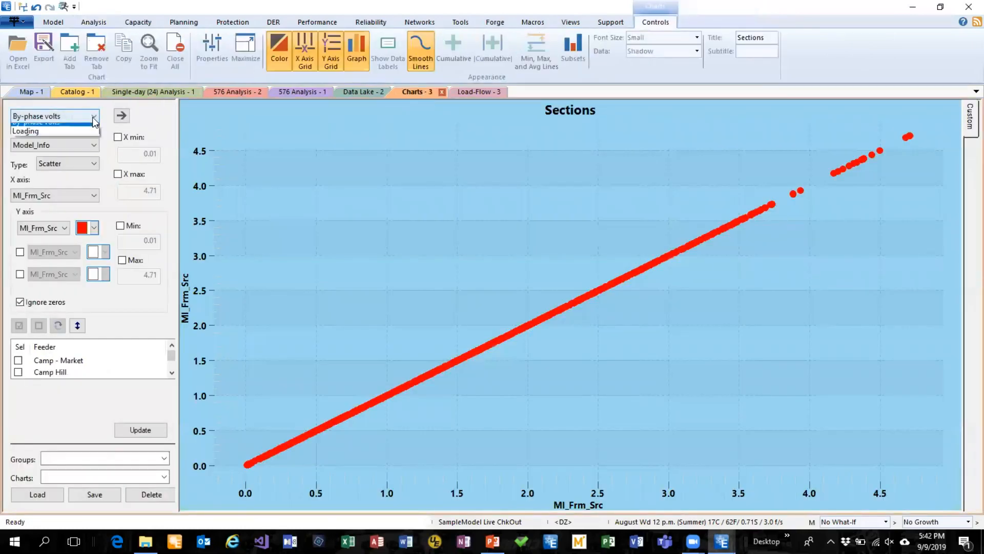
click(93, 128)
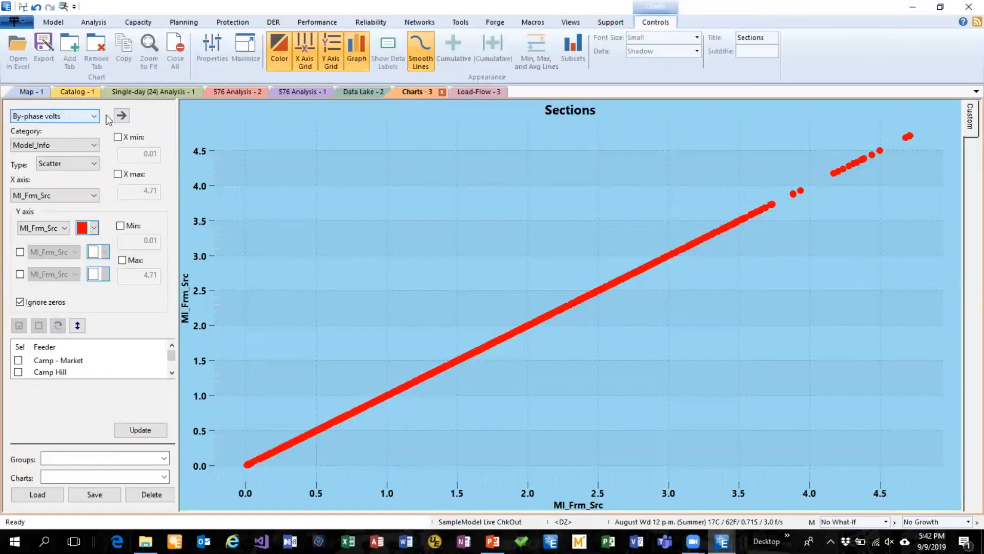
click(121, 115)
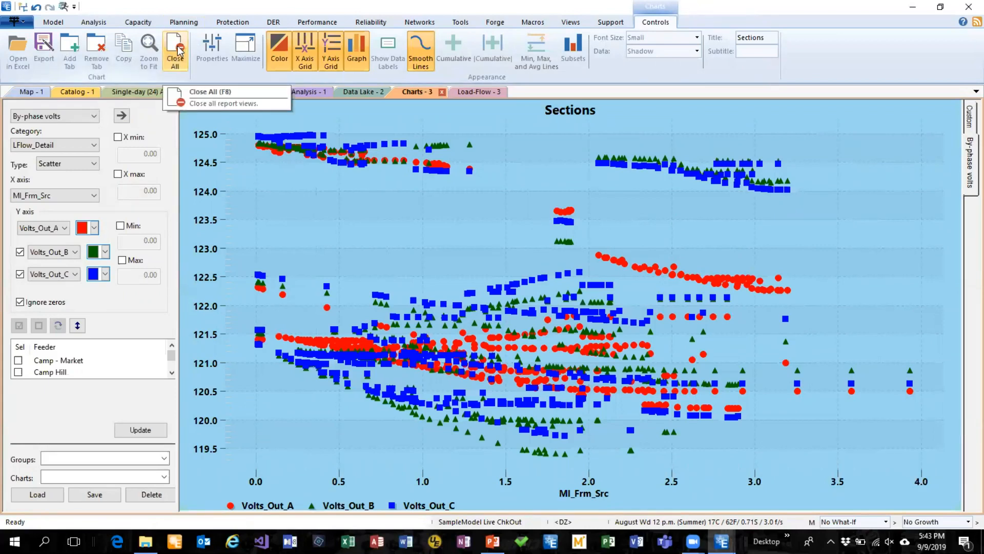
Return to the map and close all open report views
click(26, 92)
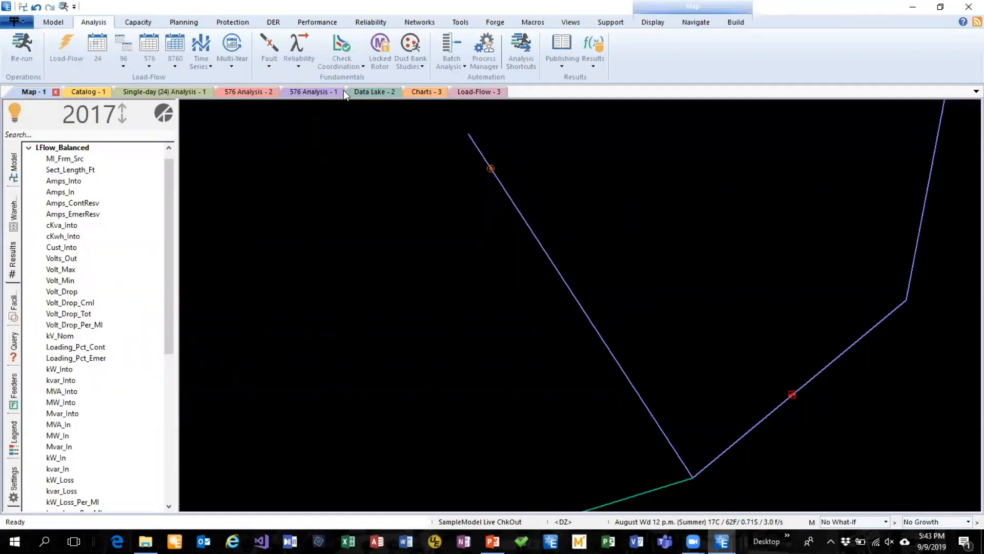
right_click(14, 113)
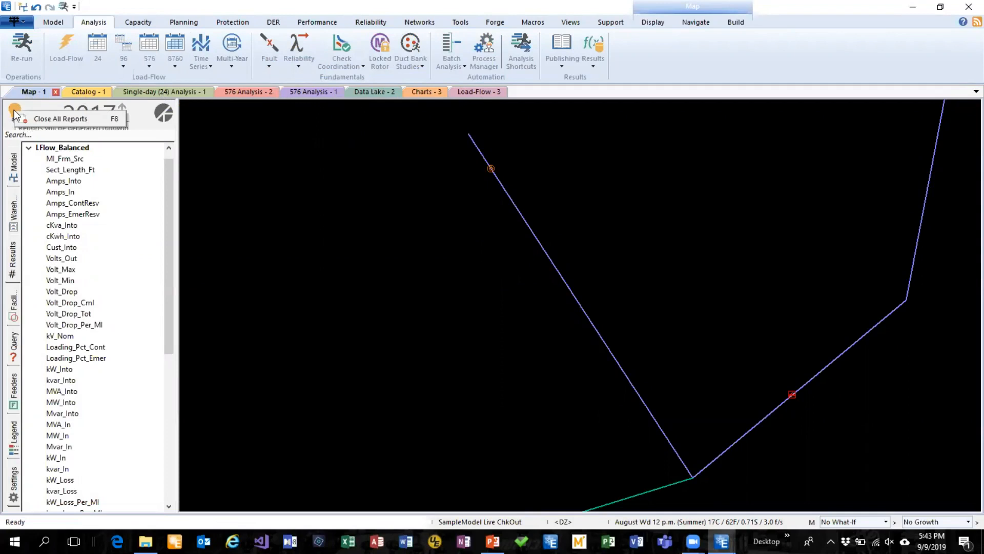
click(73, 121)
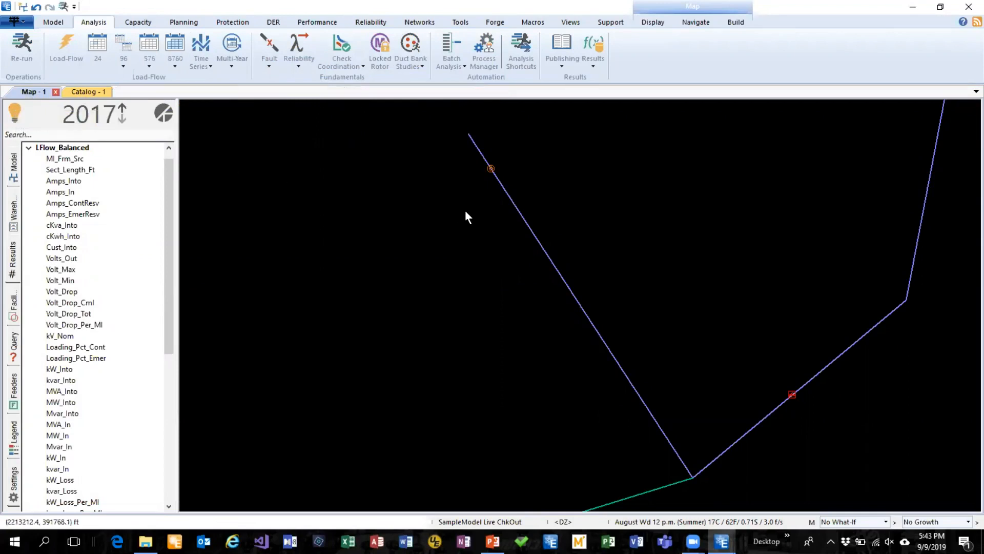
Add a Quick: Basic text label to section 52535 on the South Penn feeder and place it just right of the line
drag(732, 204, 578, 222)
scroll(506, 218, down, 2)
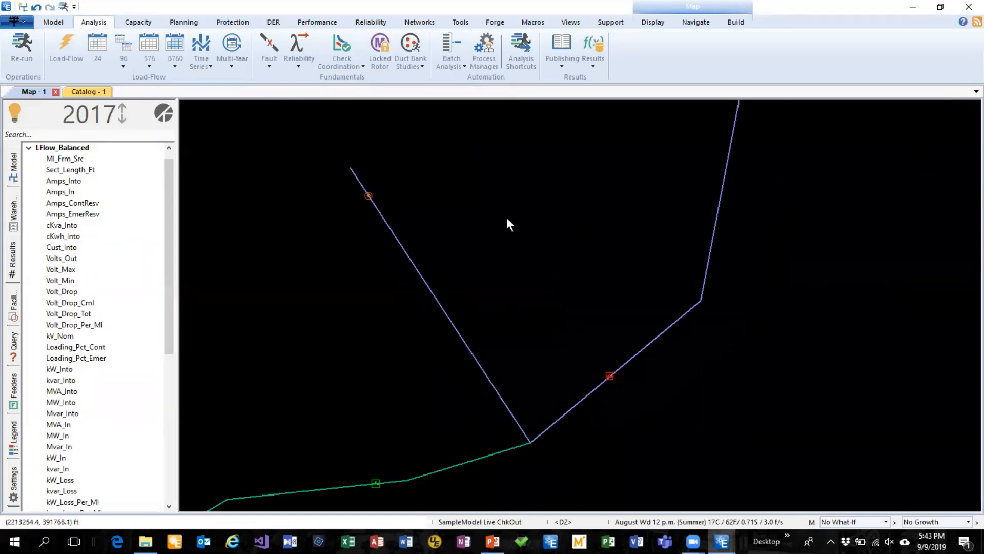
drag(511, 195, 571, 307)
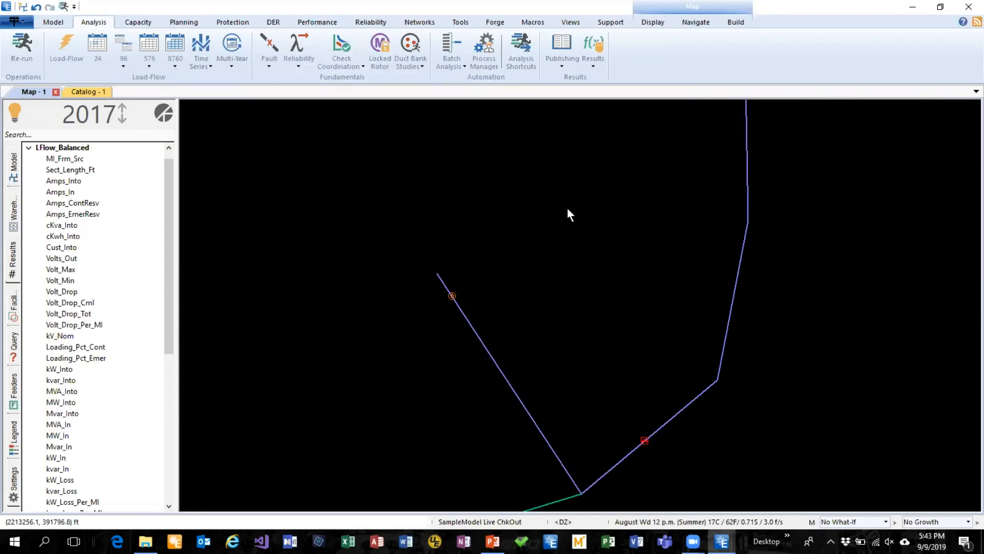
drag(540, 279, 639, 260)
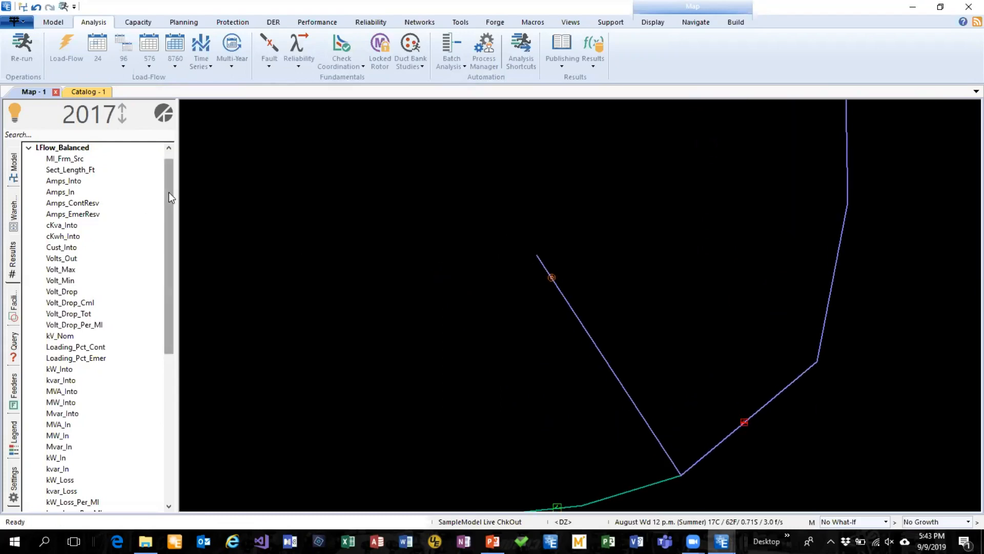
drag(168, 194, 170, 235)
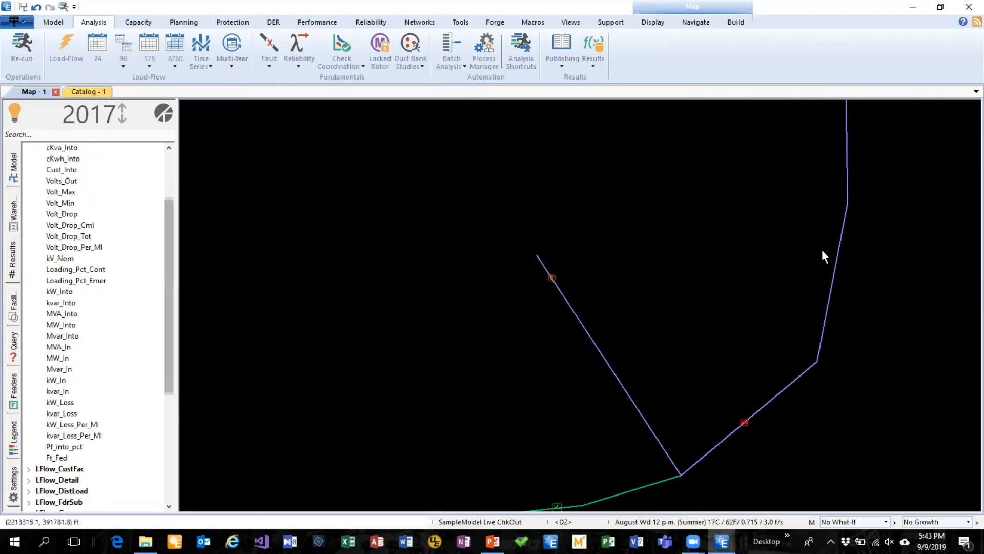
drag(754, 257, 529, 296)
scroll(527, 295, down, 2)
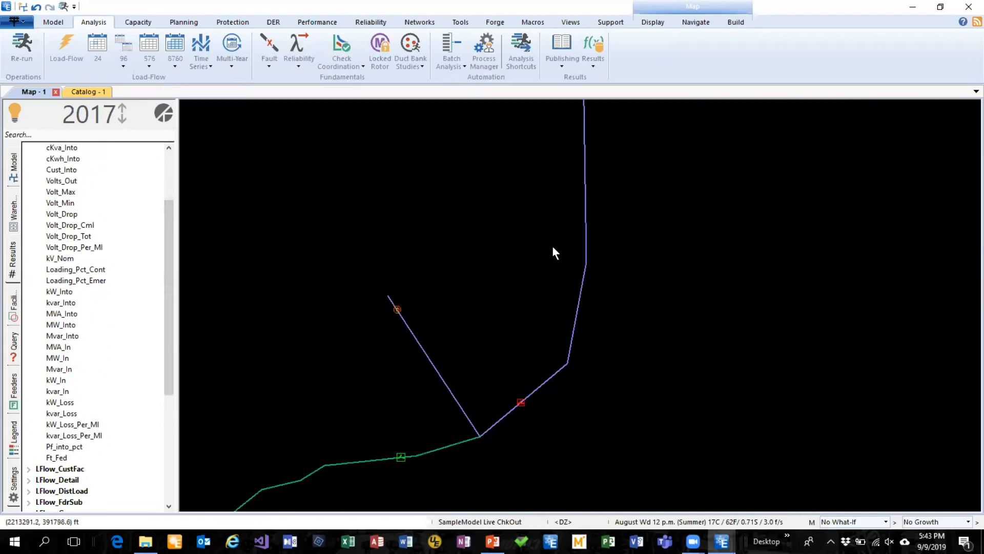
right_click(587, 212)
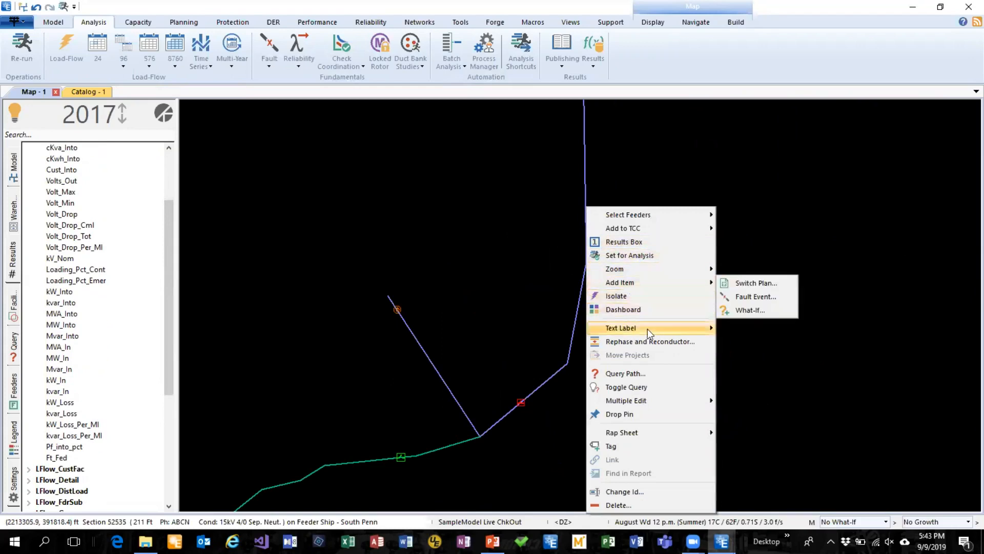
mouse_move(648, 328)
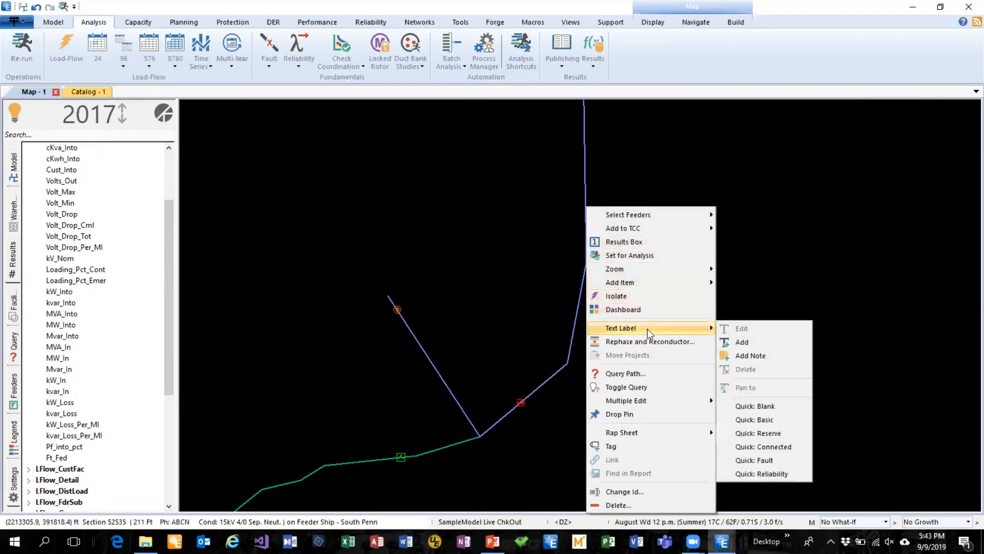
click(777, 424)
drag(560, 199, 630, 203)
Open the results box for section 51877 and move it to the empty map area above that section
right_click(420, 346)
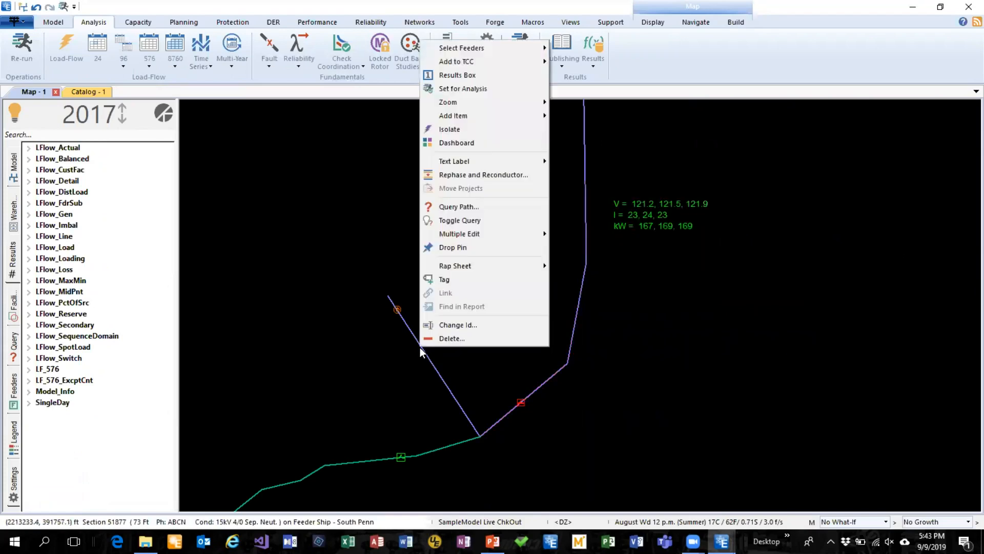
click(456, 75)
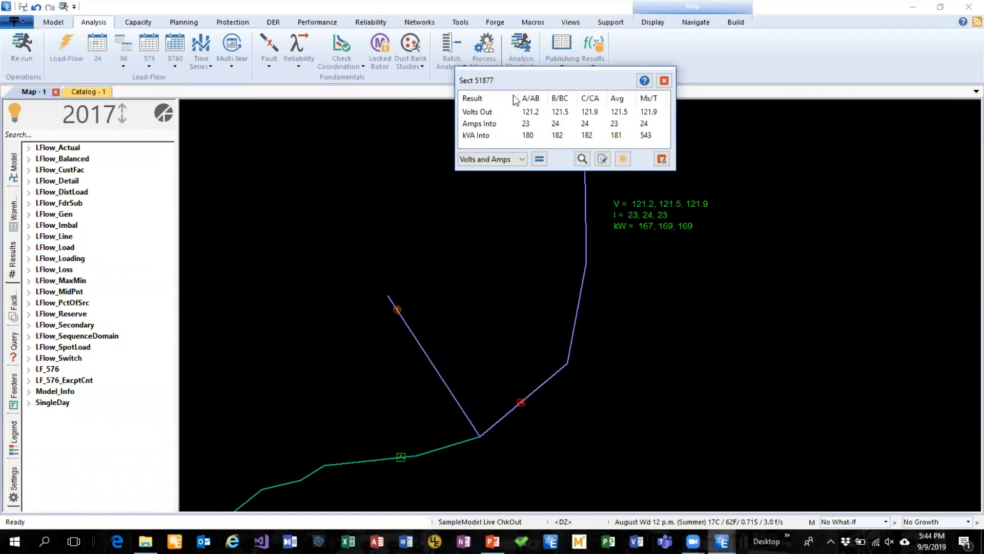
drag(534, 85, 377, 153)
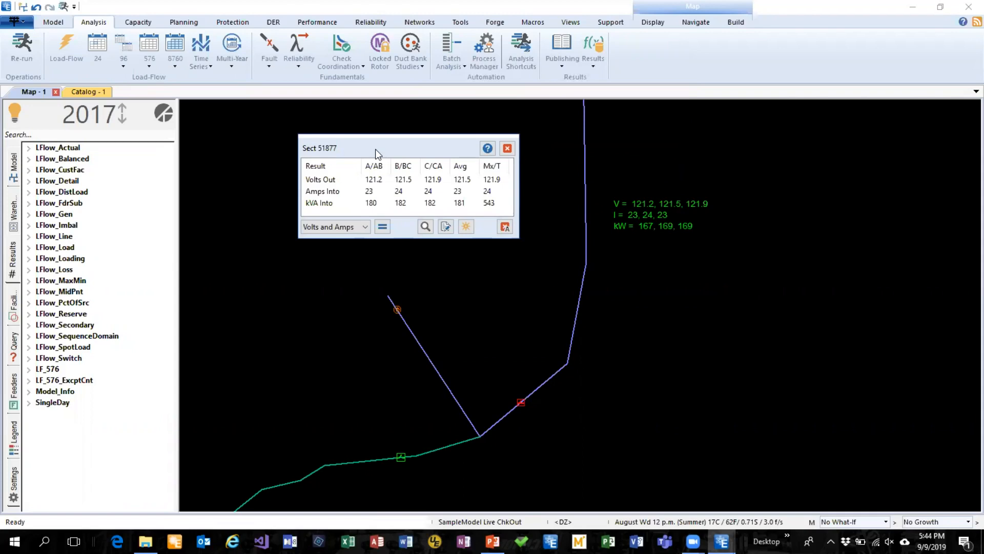
drag(371, 155, 393, 214)
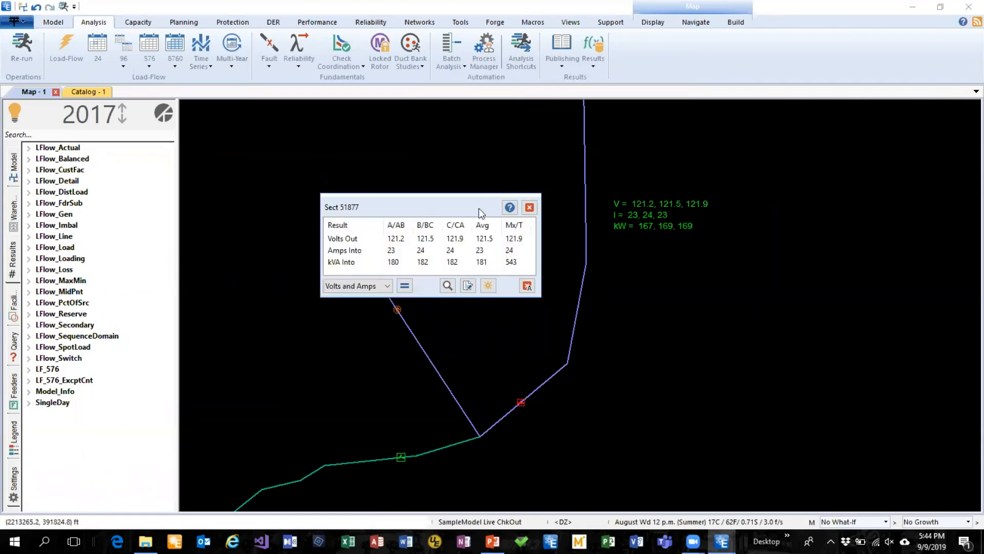
drag(469, 205, 480, 135)
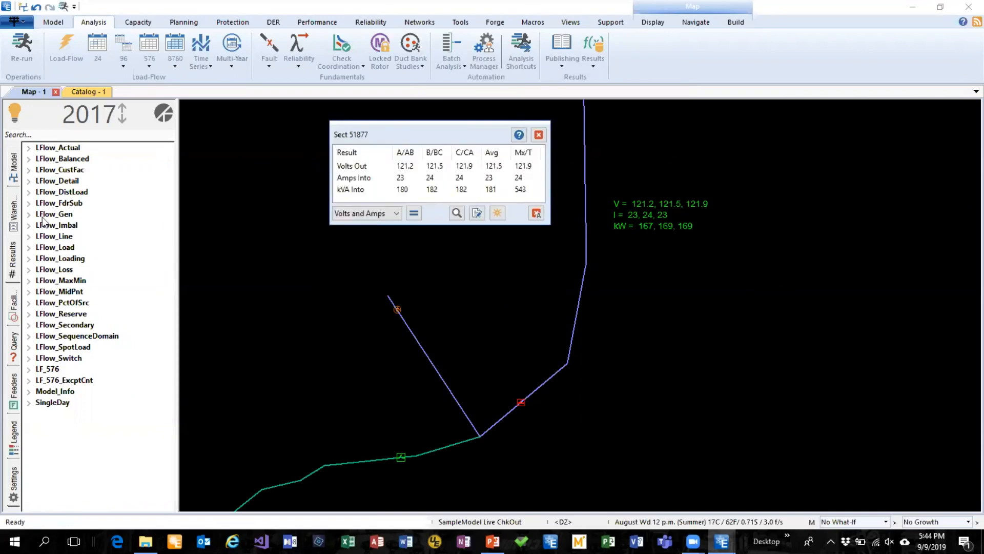
Annotate the map with the LFlow_Balanced Volts_Out result as annotation 1
click(29, 158)
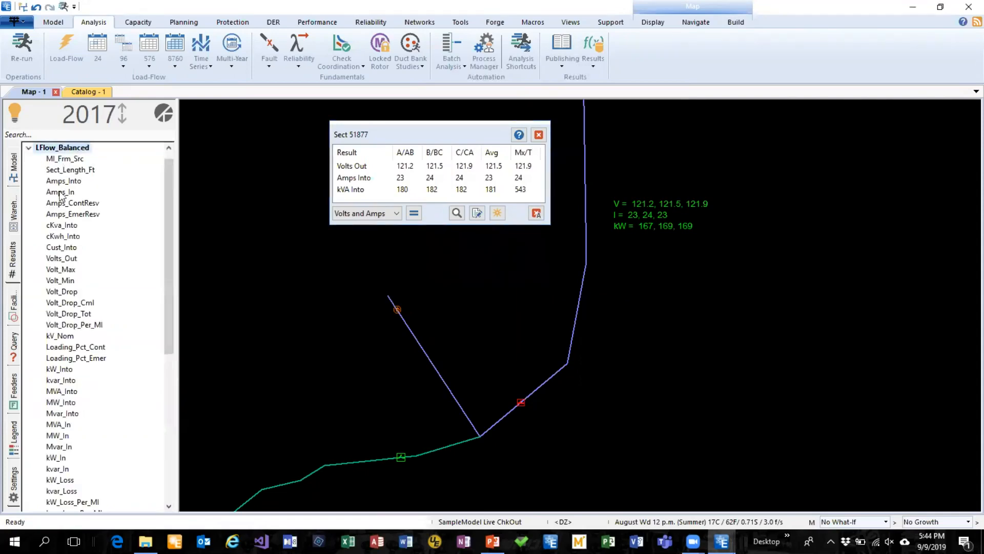
right_click(66, 260)
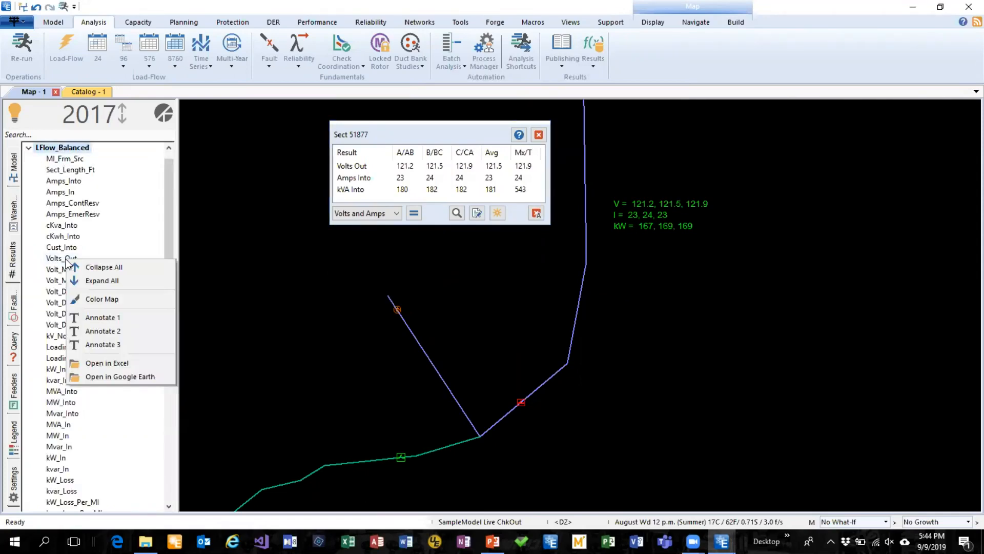
click(95, 321)
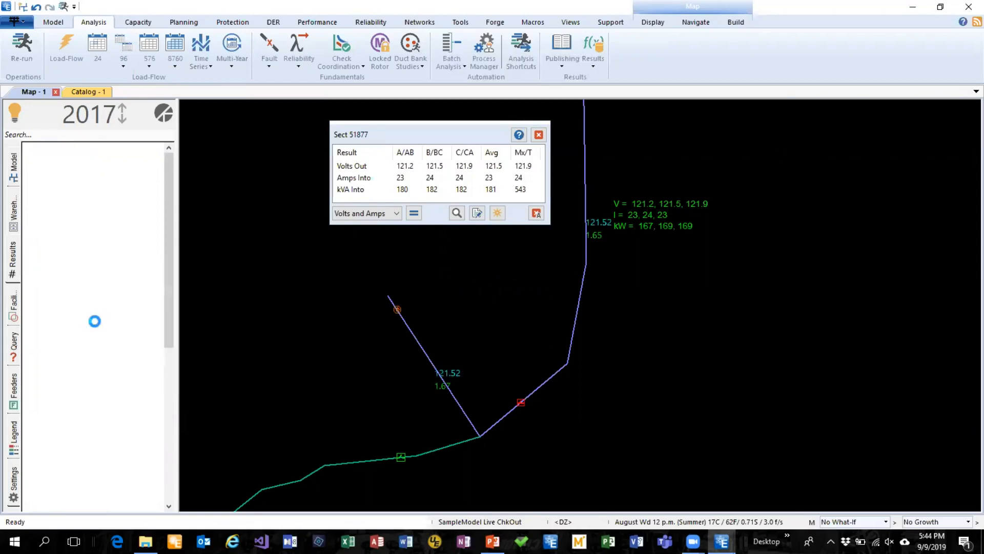
Examine the result annotations on the sections across the surrounding feeders
drag(536, 290, 512, 367)
scroll(604, 320, down, 1)
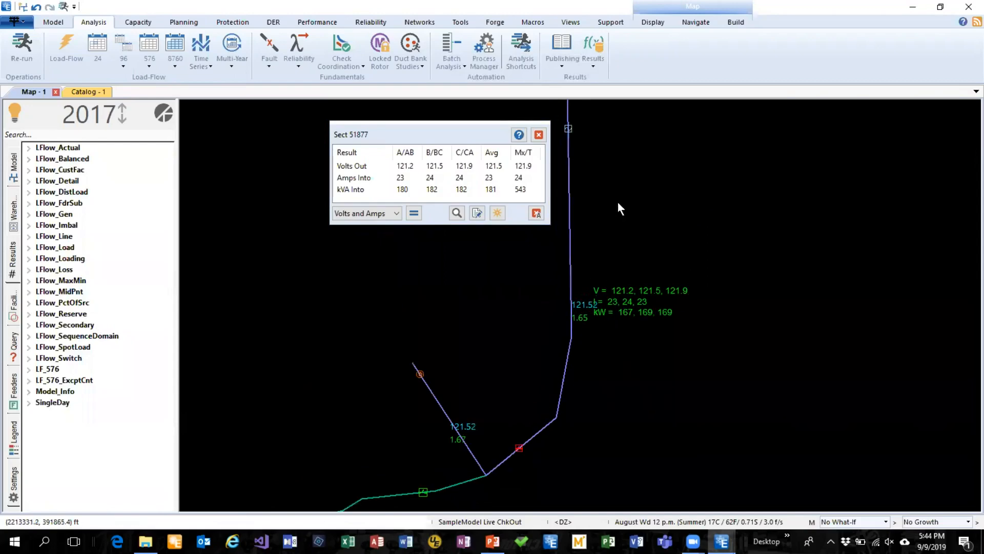
drag(617, 202, 645, 349)
scroll(648, 303, down, 1)
scroll(561, 319, down, 1)
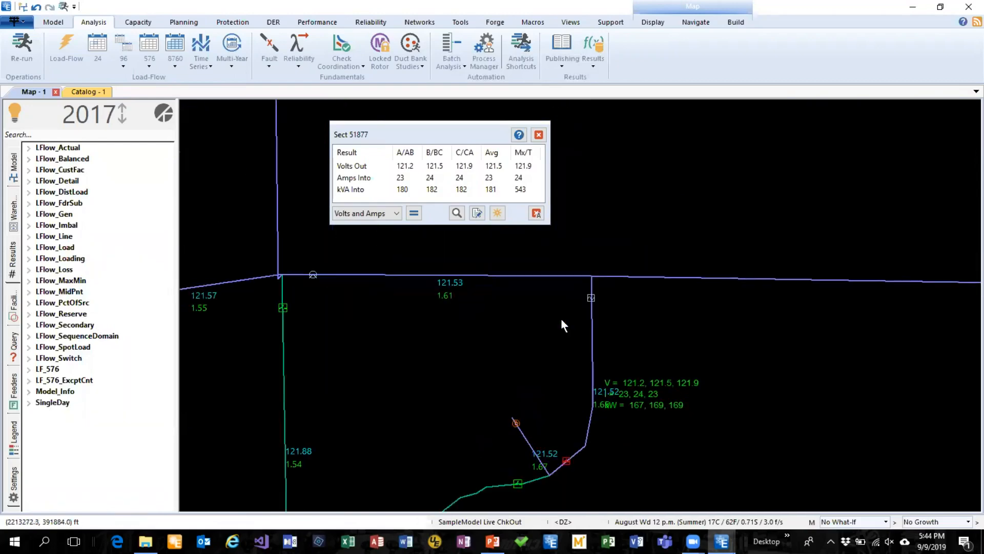
scroll(561, 318, down, 1)
scroll(615, 274, down, 4)
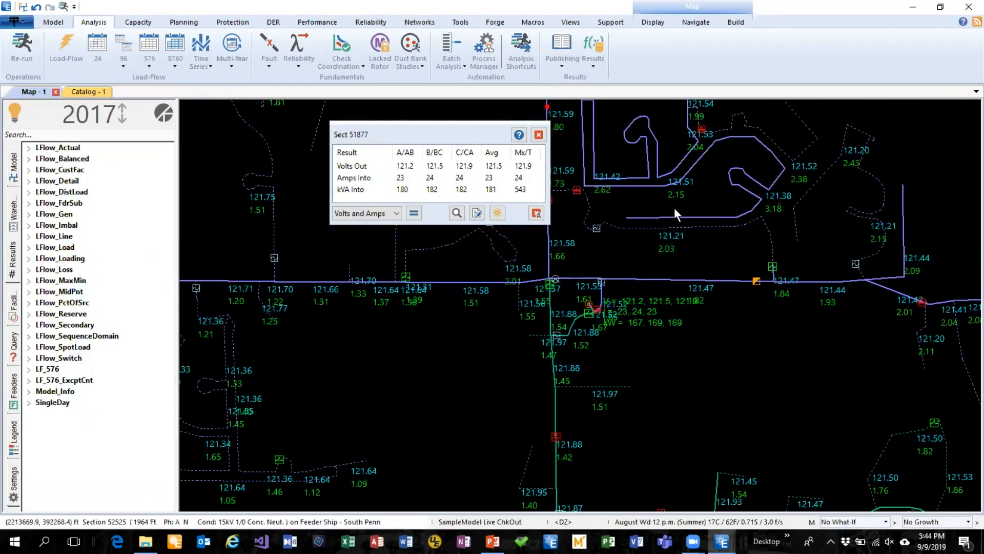
drag(747, 161, 795, 232)
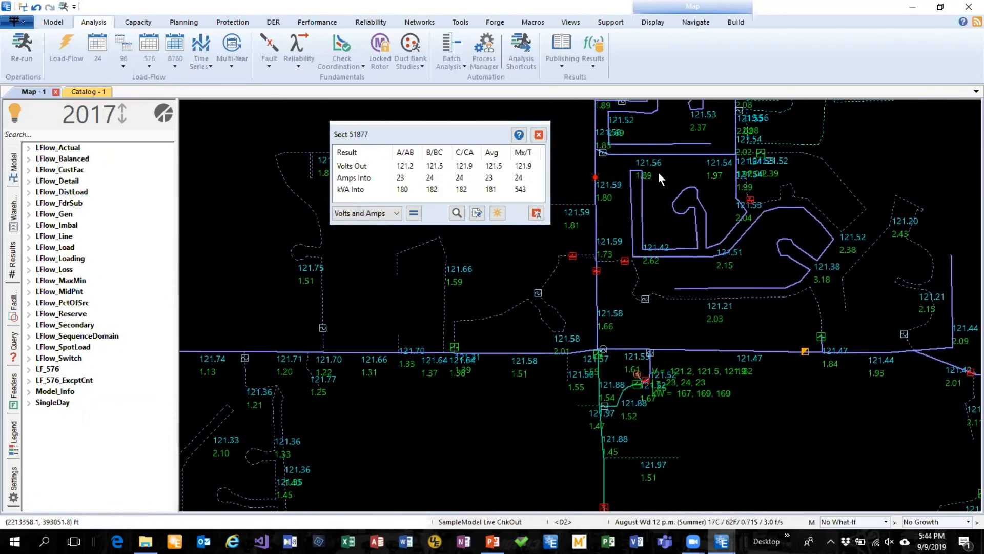
Switch off annotation 2 and the map's results annotation, and close the section 51877 results box
click(652, 22)
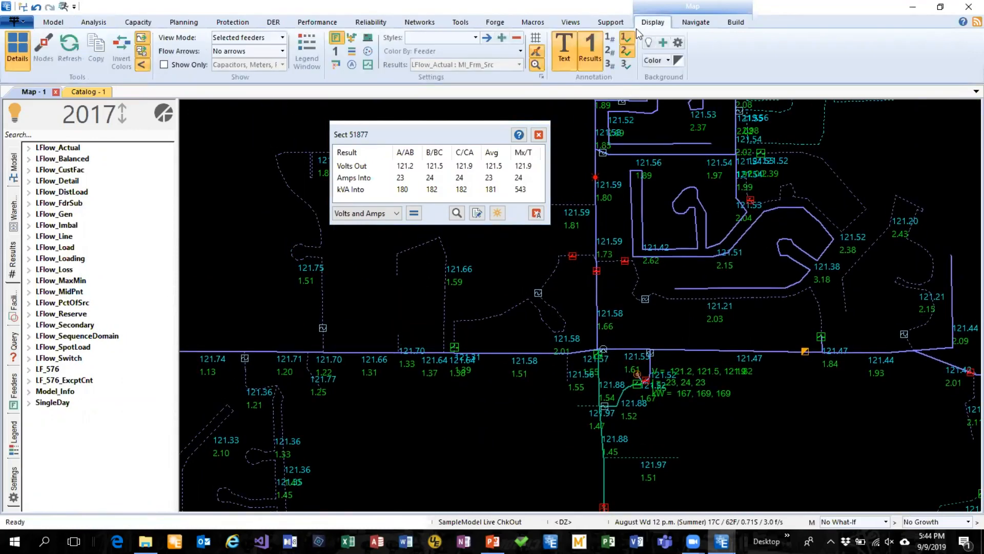
click(627, 52)
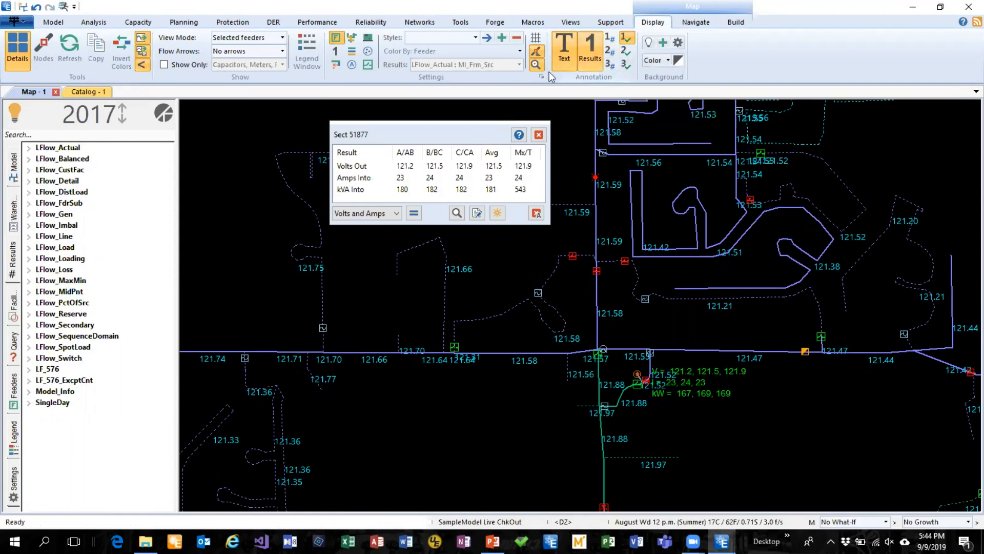
click(580, 53)
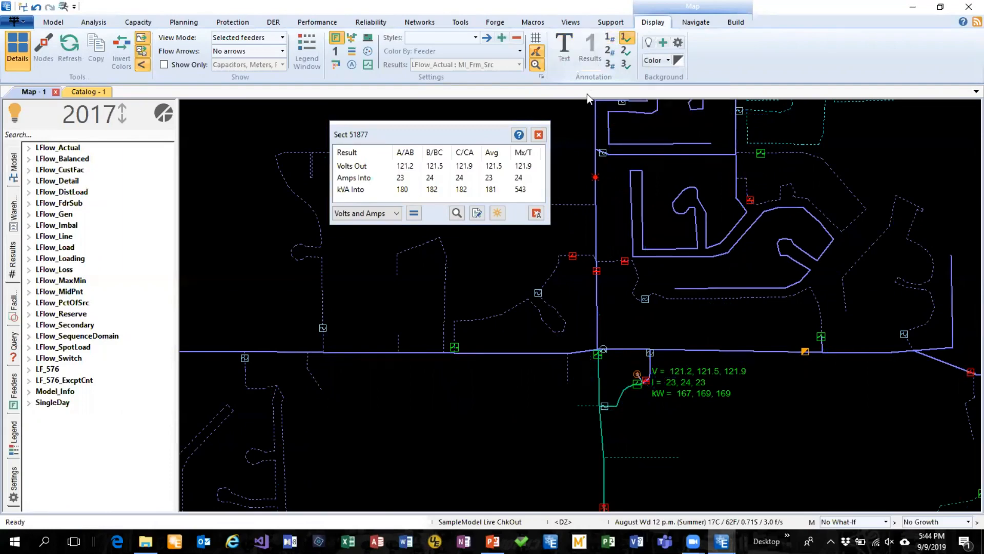
click(538, 134)
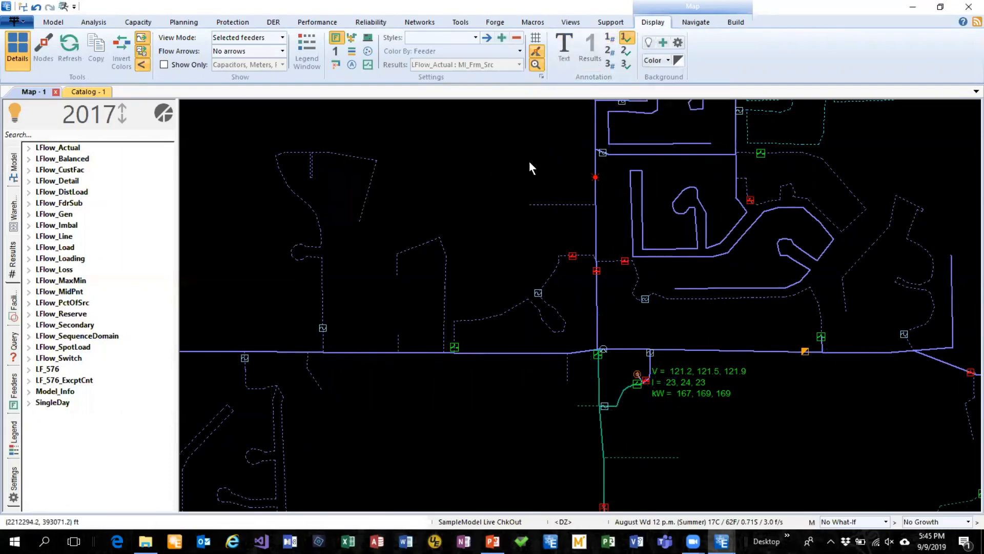
Open the incremental hosting capacity analysis settings to view the options, and close them without changes
drag(461, 185, 428, 184)
scroll(429, 184, down, 3)
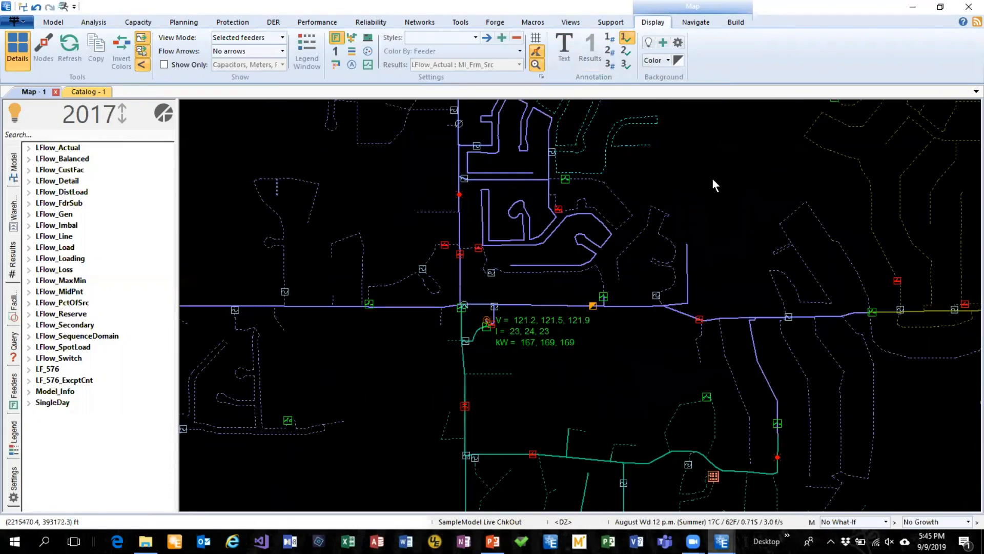
drag(713, 179, 580, 236)
scroll(581, 236, down, 1)
scroll(580, 236, down, 1)
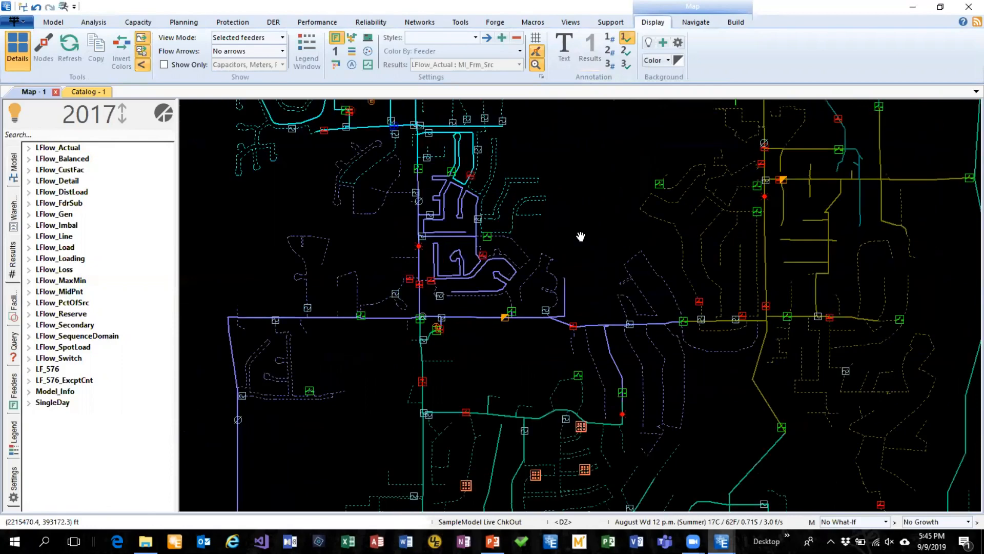
scroll(580, 235, down, 1)
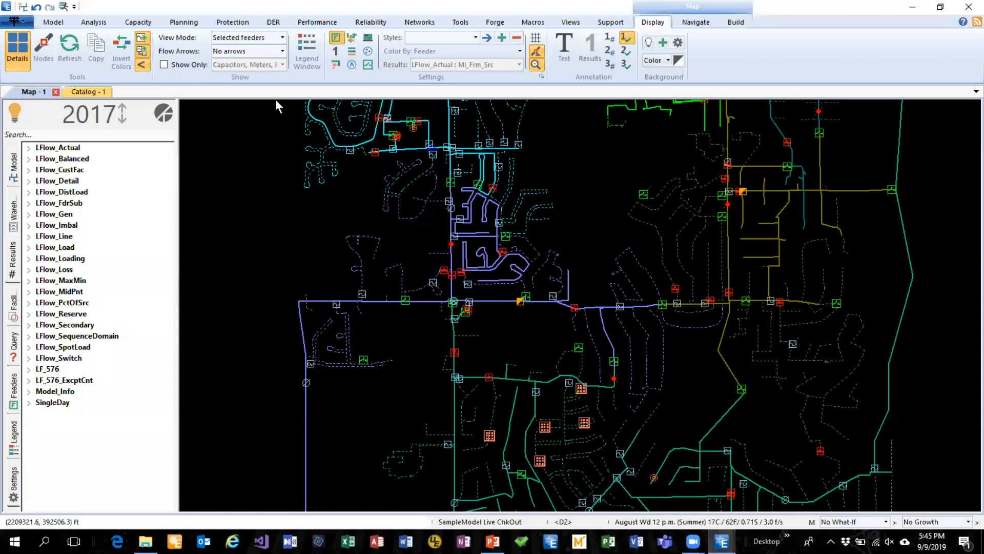
click(273, 22)
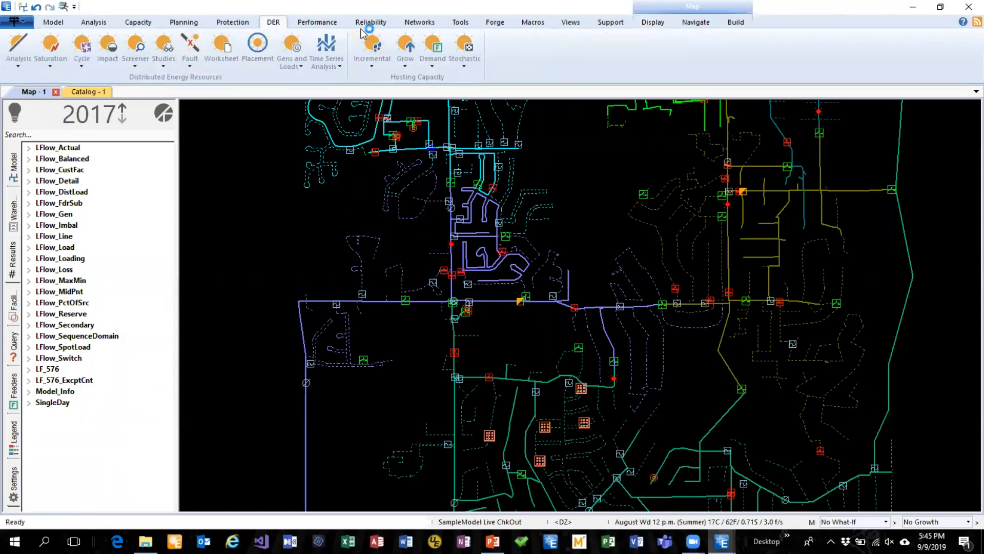
click(372, 65)
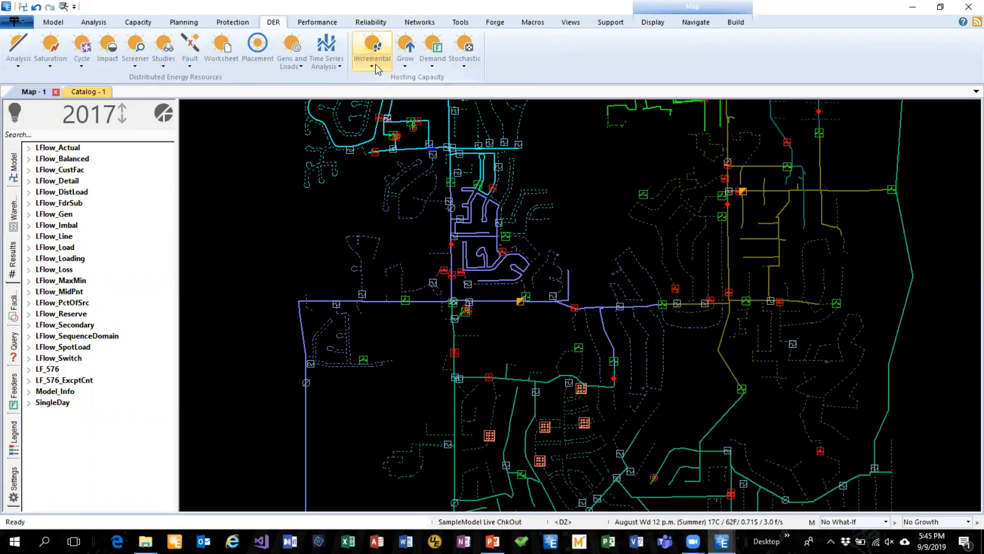
click(378, 93)
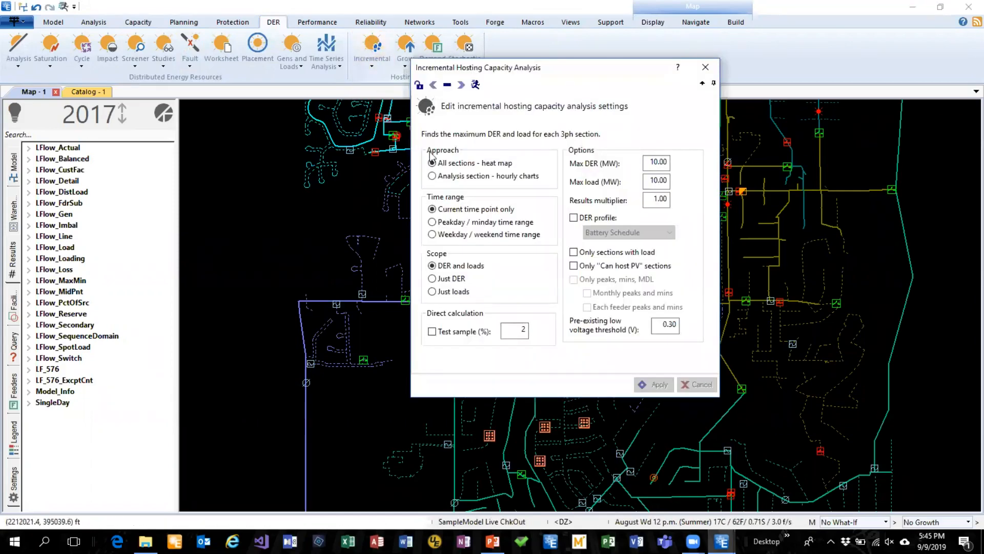
click(693, 71)
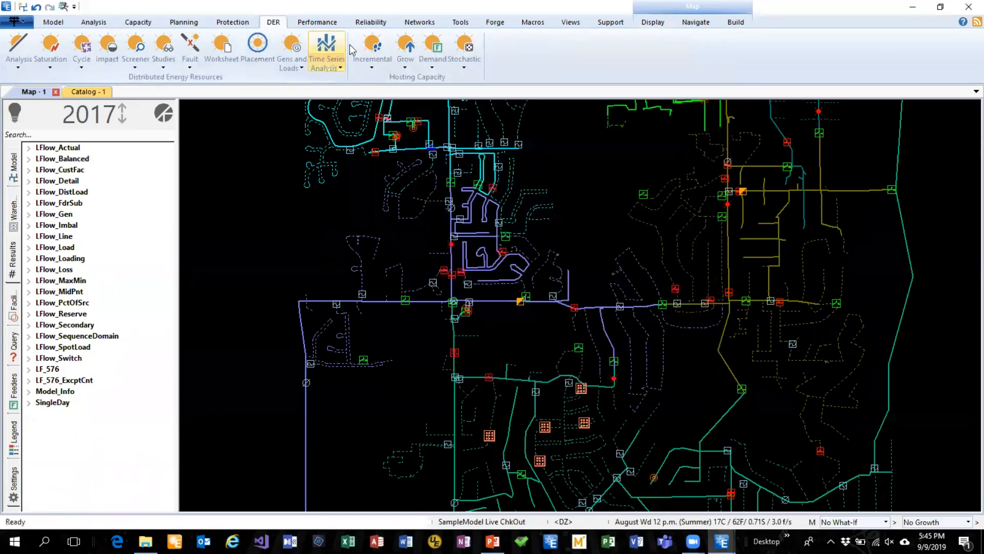
Run the incremental hosting capacity analysis and expand the PV_IncHost results category
click(375, 46)
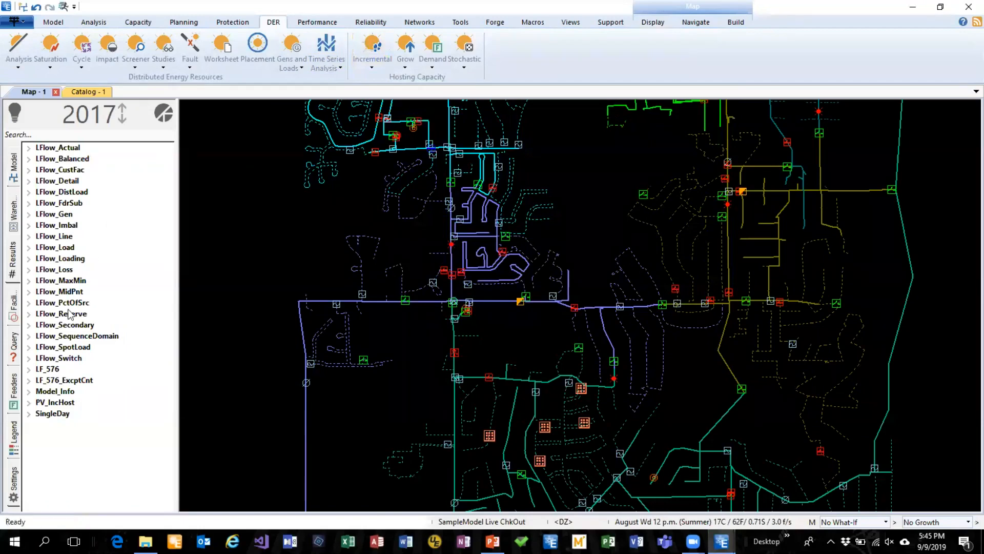
click(29, 402)
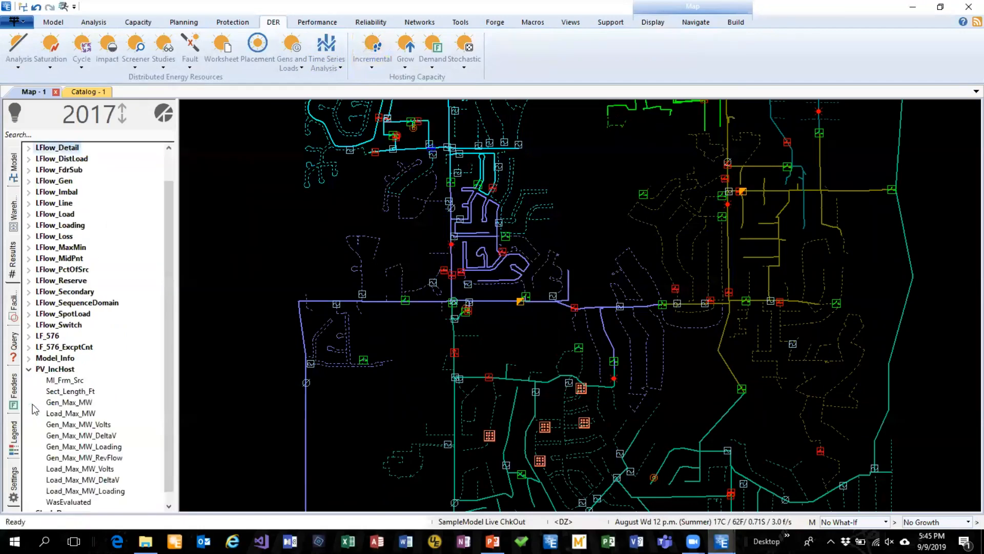
Color the feeder map by the Gen_Max_MW result of the incremental hosting capacity analysis
click(66, 403)
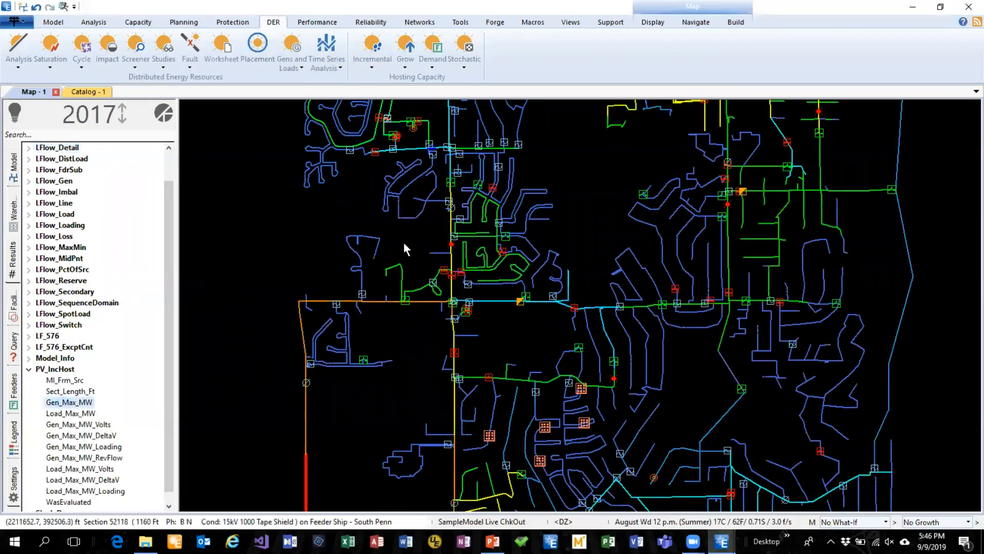
drag(607, 183, 582, 325)
scroll(566, 294, down, 2)
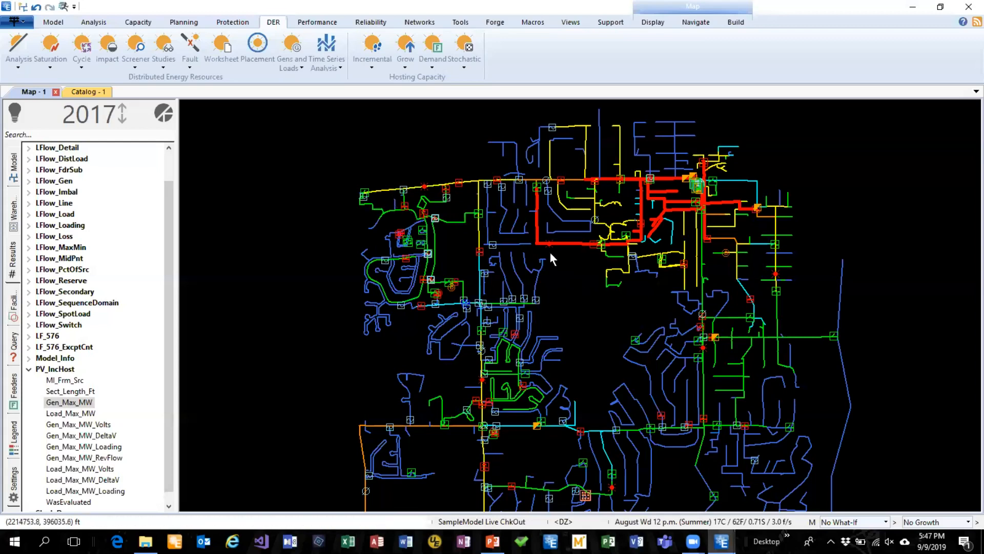
Display the Gen_Max_MW color legend and pie chart, move it clear of the northern feeders, and close it
click(164, 116)
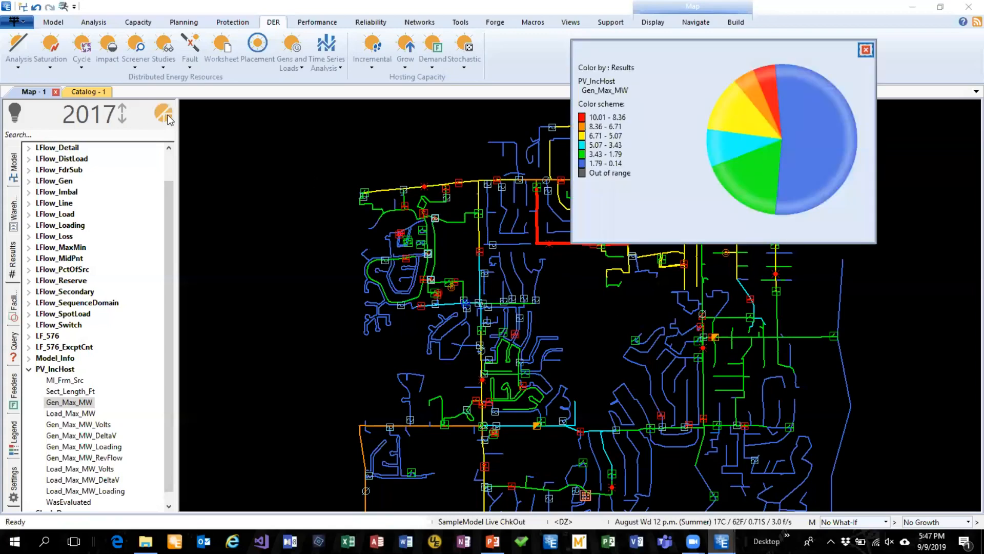
mouse_move(691, 51)
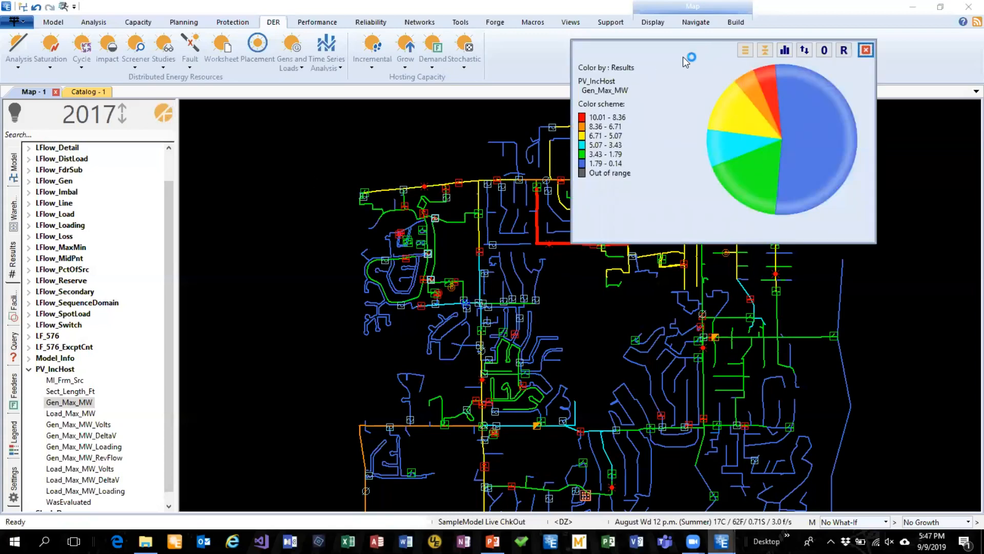
drag(682, 57, 181, 191)
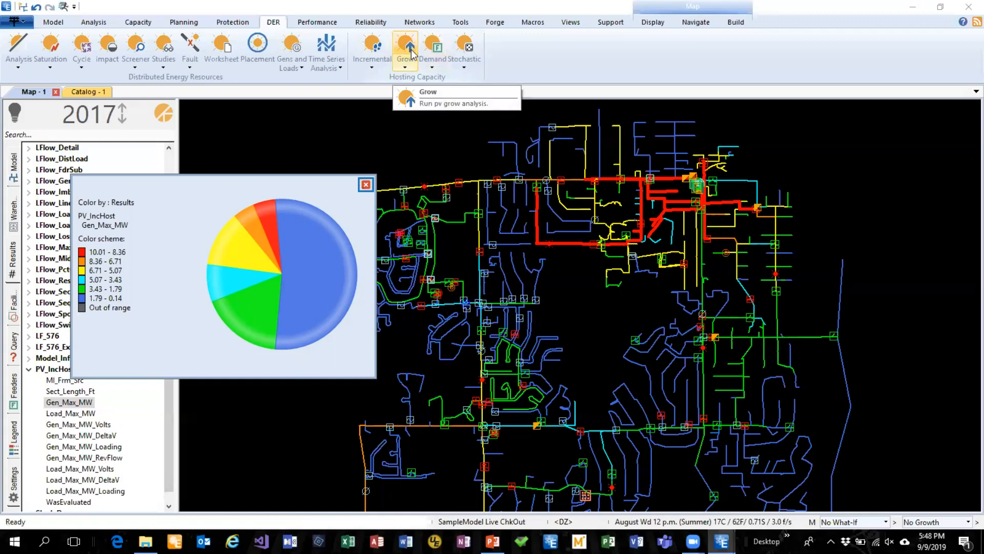
click(366, 184)
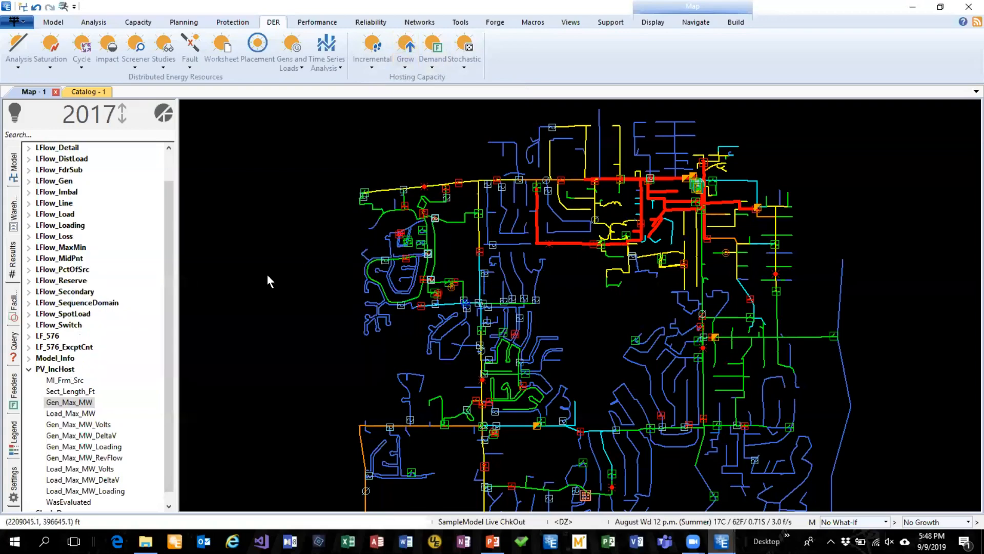
Open the PV_IncHost Gen_Max_MW results in Google Earth
scroll(117, 405, down, 1)
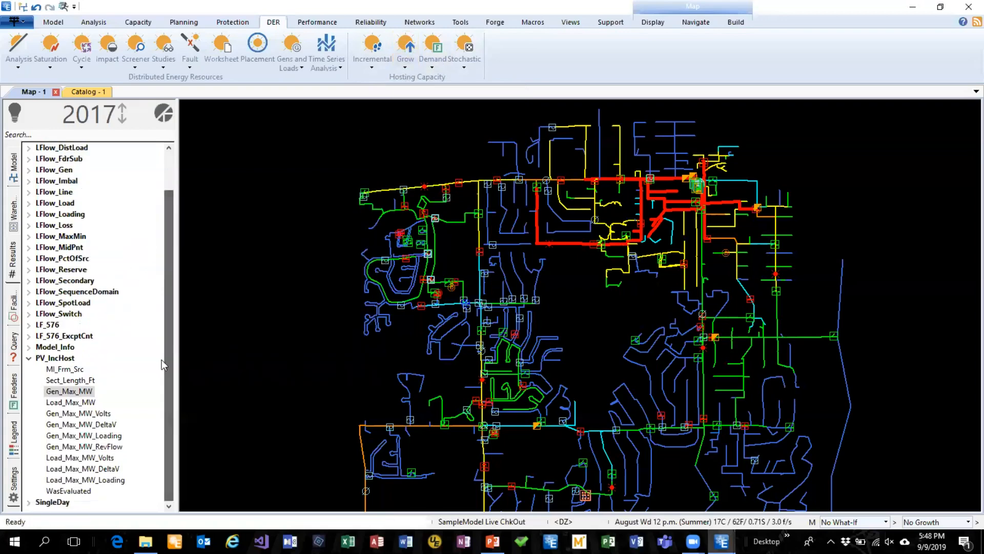
right_click(65, 394)
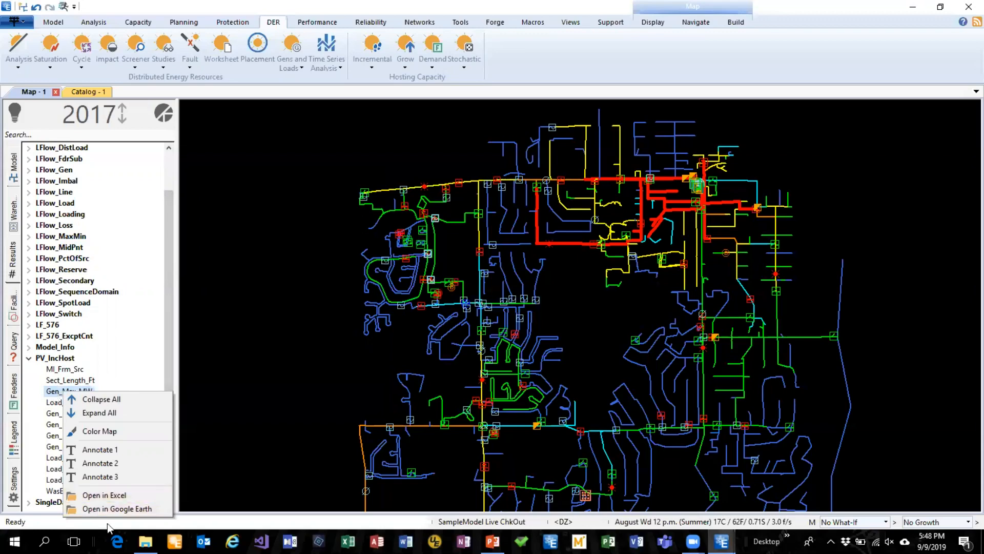
click(116, 508)
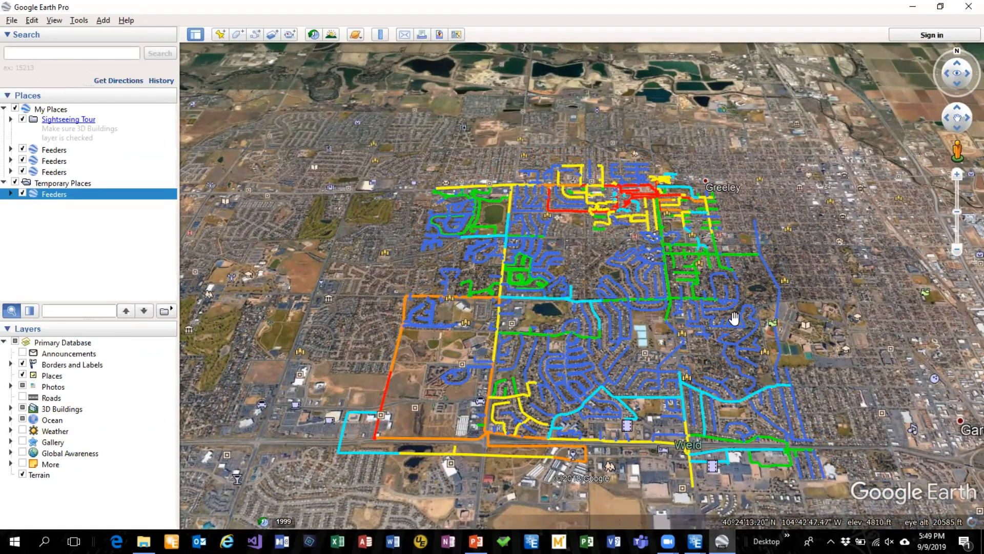
Examine the colored feeders over the aerial imagery, from the whole network down to the substation and the apartment buildings around the pool
drag(708, 322, 665, 322)
scroll(633, 299, up, 2)
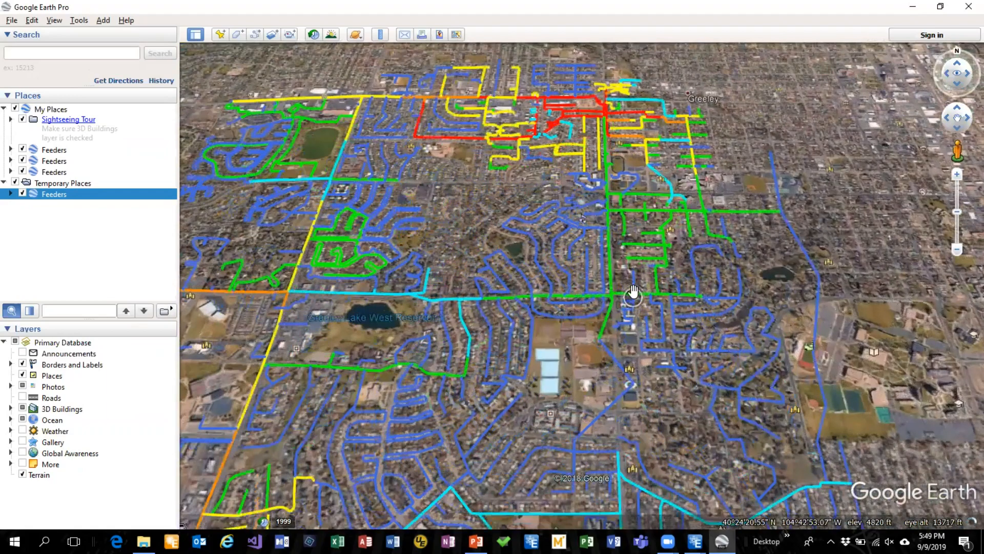
scroll(621, 253, up, 4)
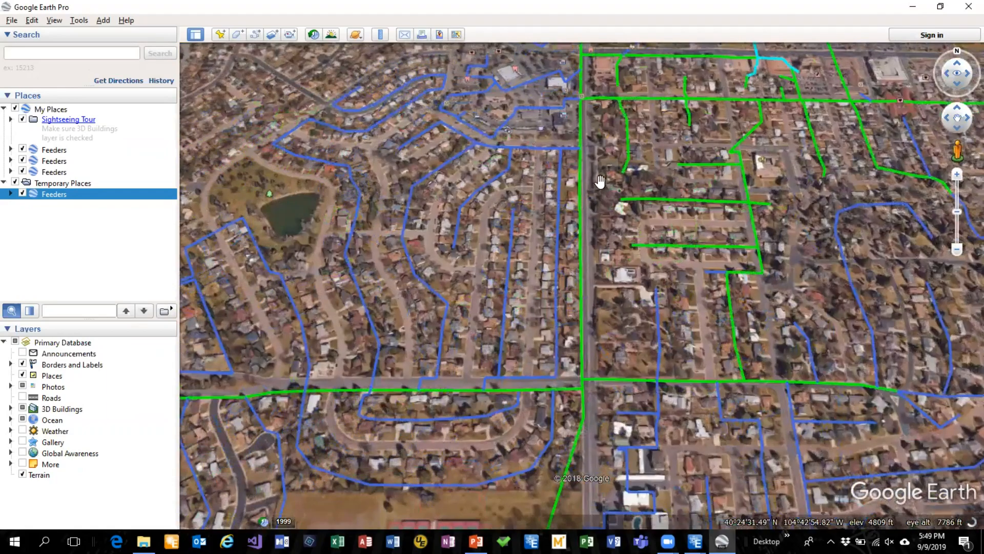
drag(600, 182, 557, 385)
drag(655, 158, 672, 376)
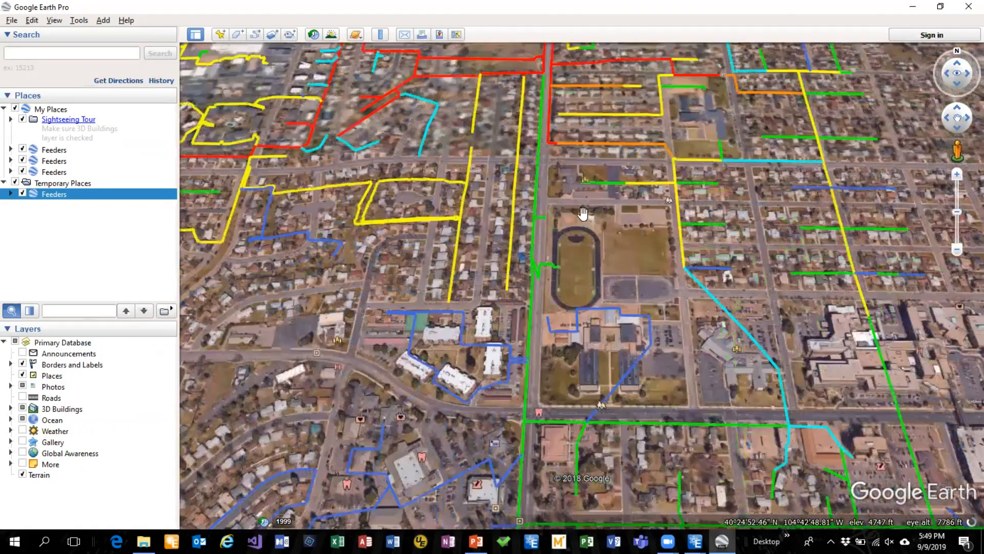
drag(585, 220, 525, 268)
scroll(523, 266, up, 3)
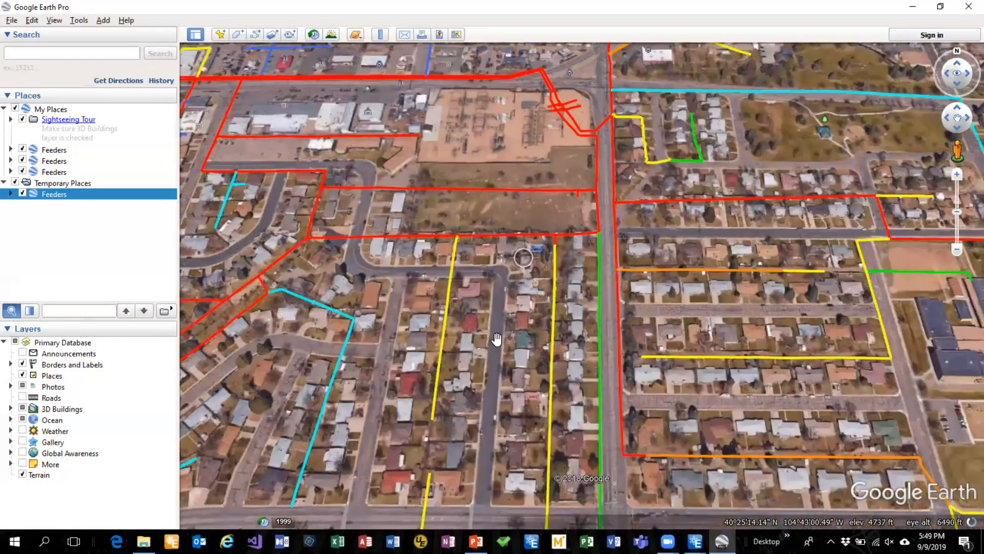
drag(511, 337, 742, 265)
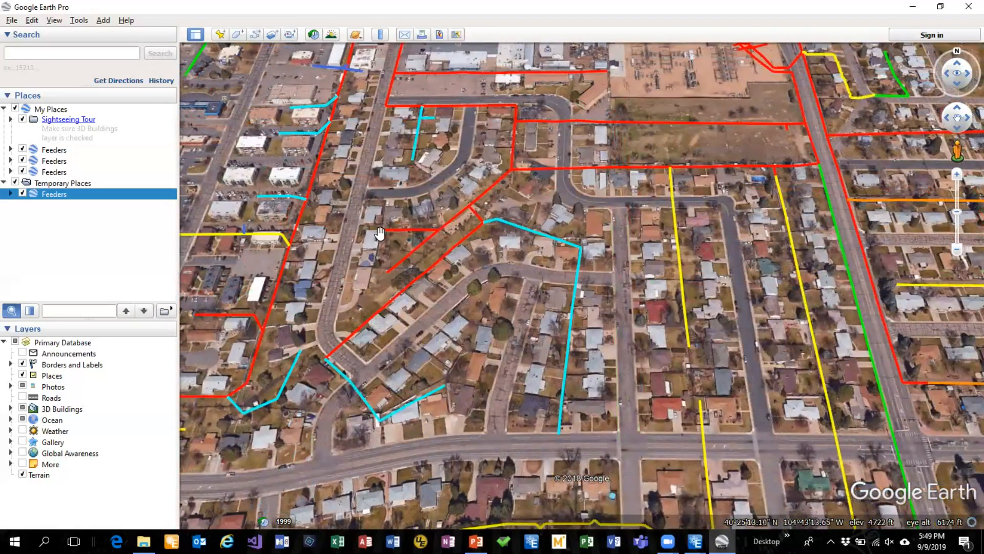
drag(376, 229, 599, 262)
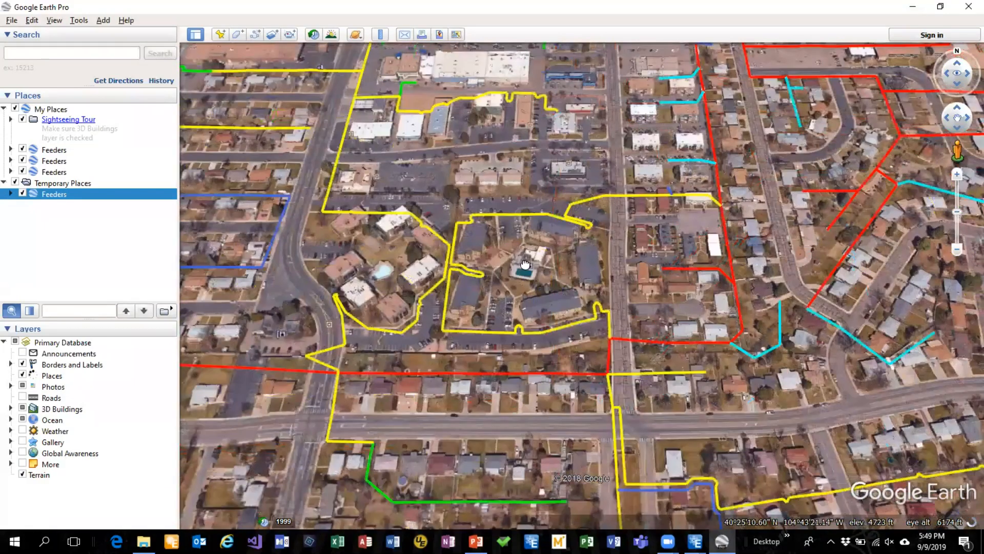
scroll(503, 269, up, 3)
scroll(501, 268, up, 2)
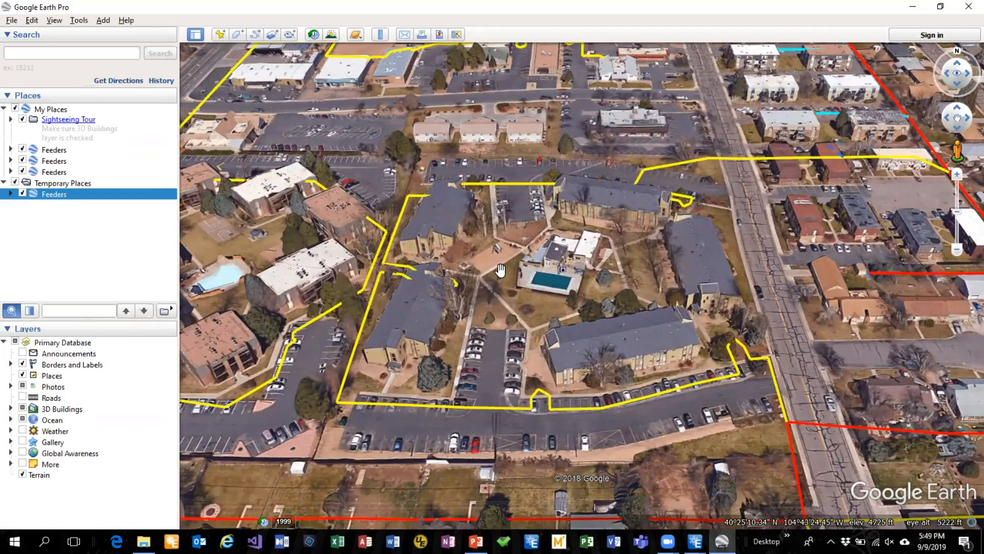
Close Google Earth, discarding the unsaved temporary places, and return to the Synergi map
click(967, 6)
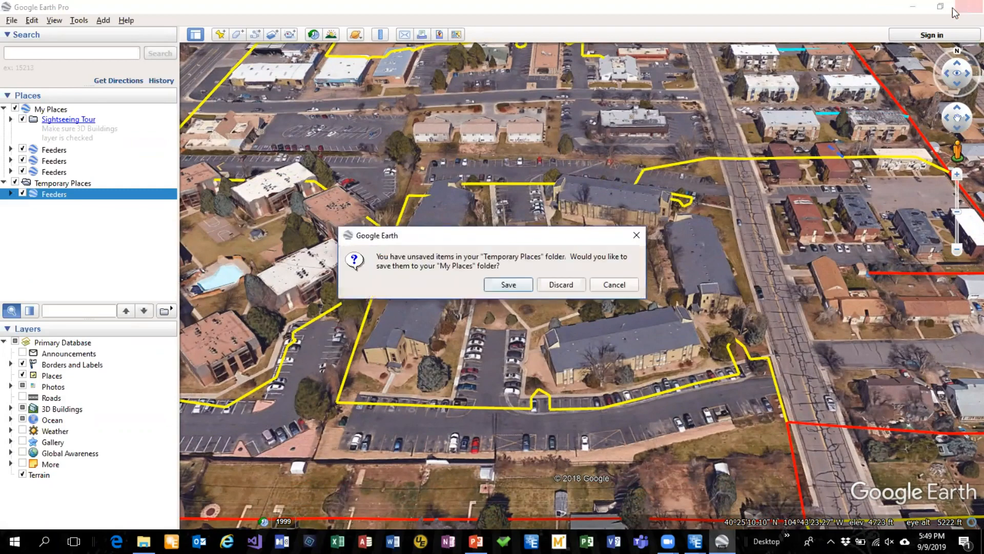
click(561, 285)
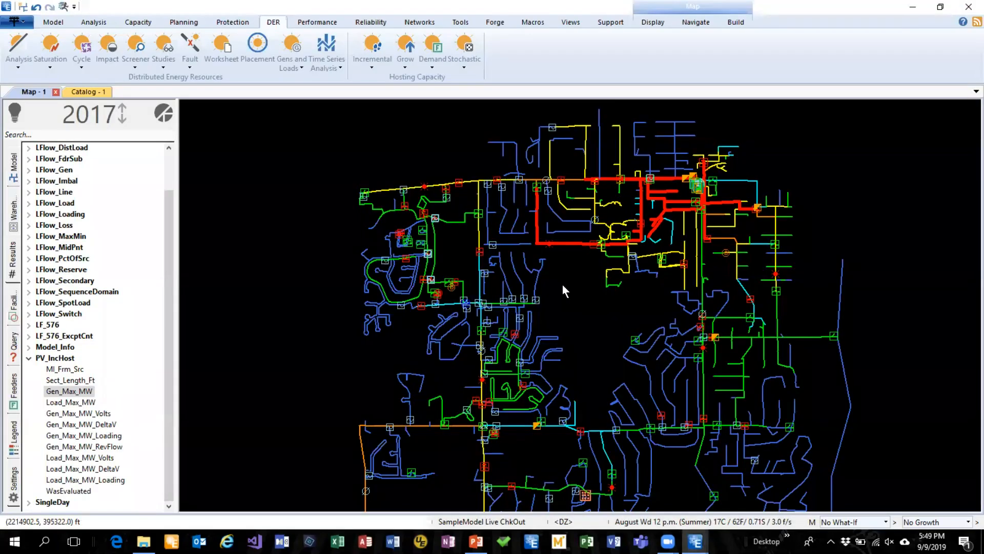
drag(591, 294, 566, 286)
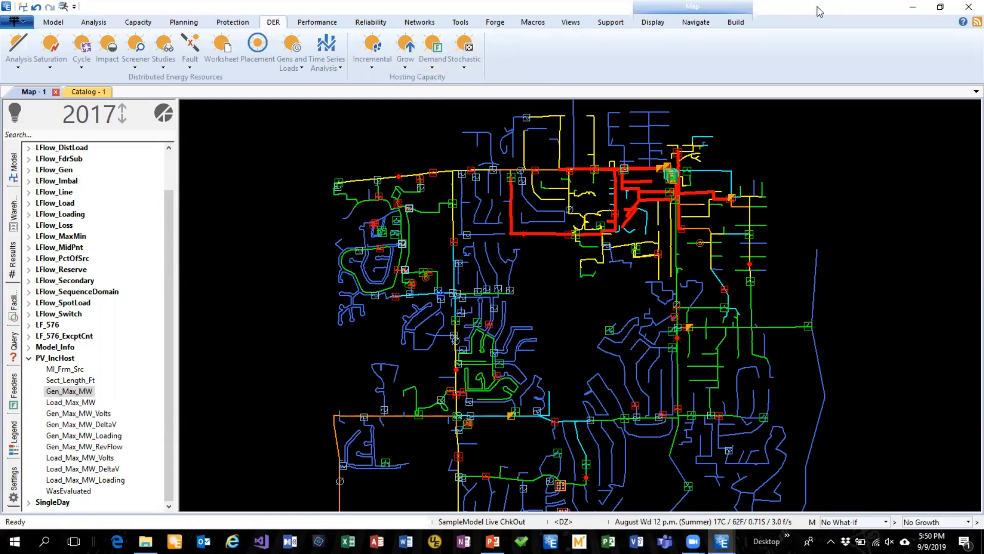
Set up Database Hammer for the TM_125_Batteries model with the option to populate latitude and longitude fields, and cancel the wizard
click(495, 22)
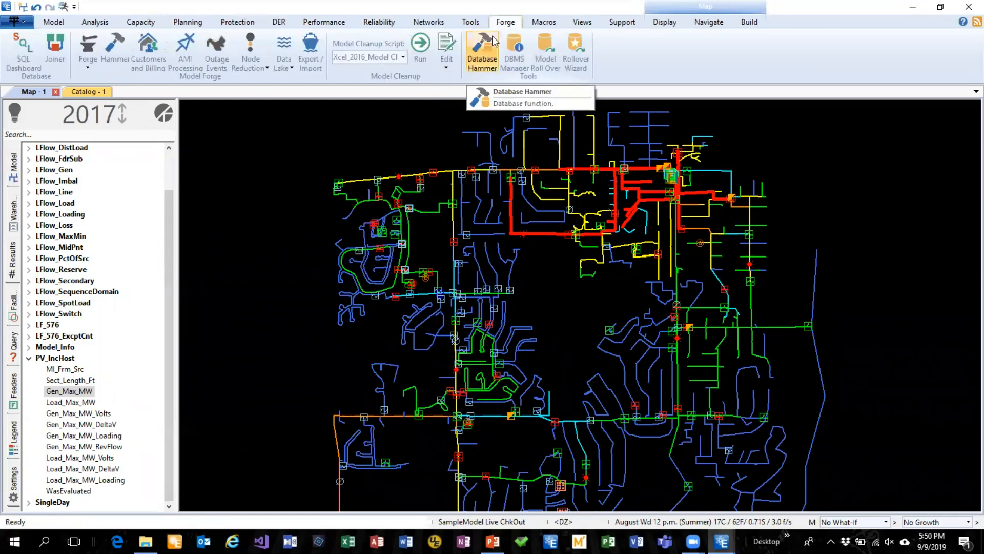
click(484, 55)
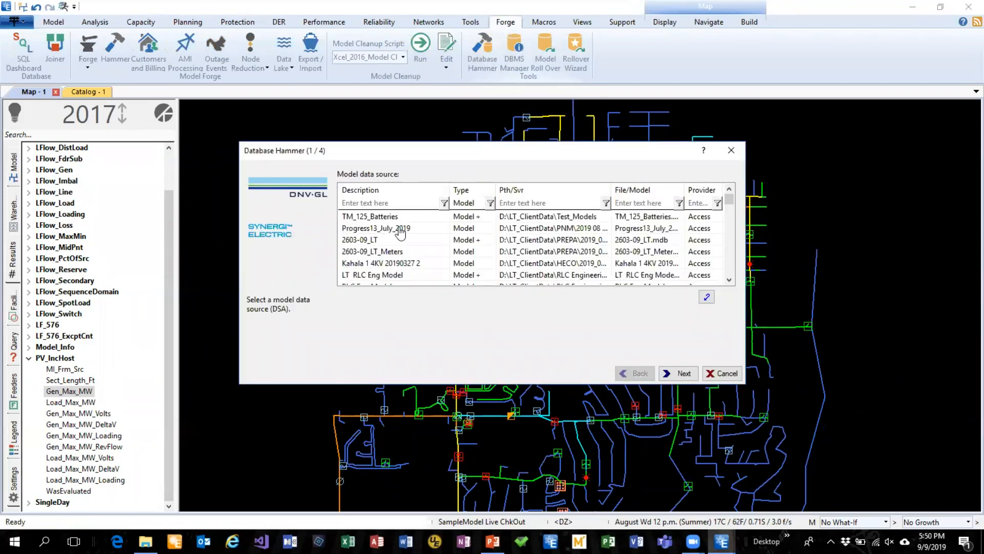
click(381, 217)
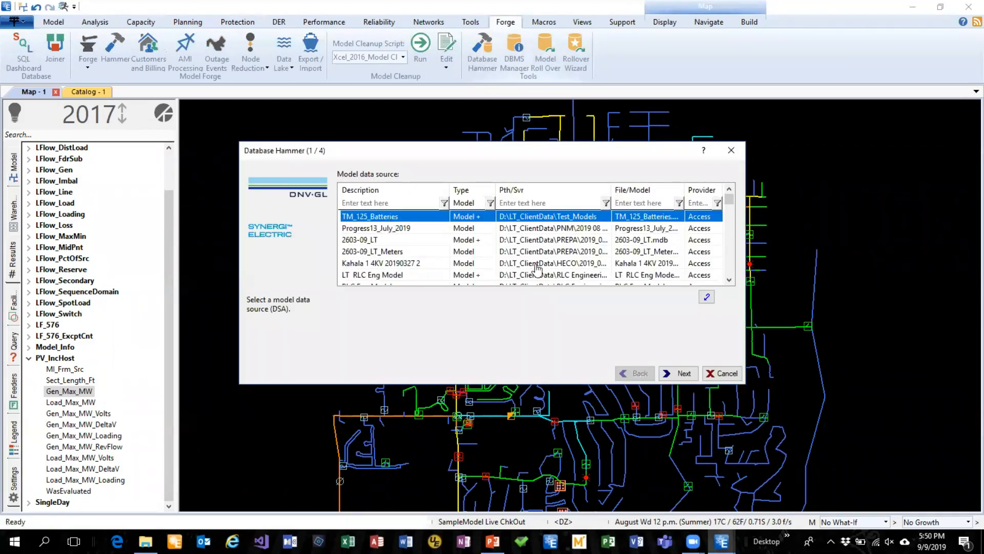
click(687, 375)
click(345, 237)
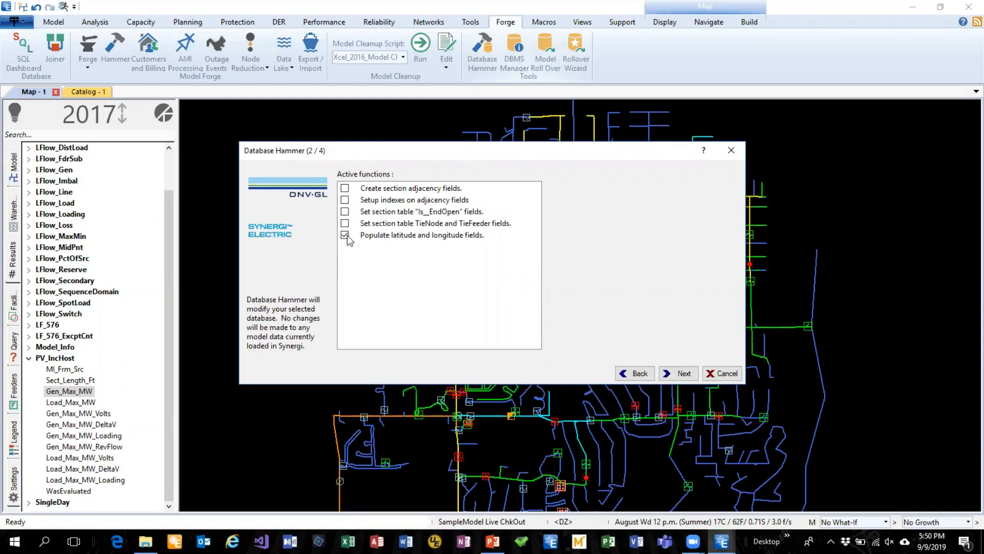
click(723, 374)
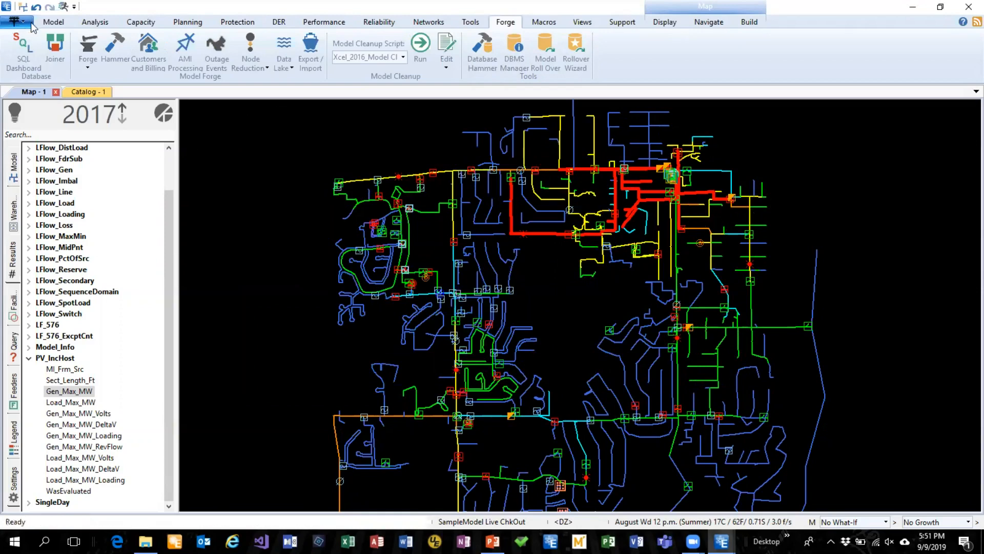
Open the model and analysis options, review the general analysis options and the fixes made during analysis, and close them without changes
scroll(637, 413, down, 1)
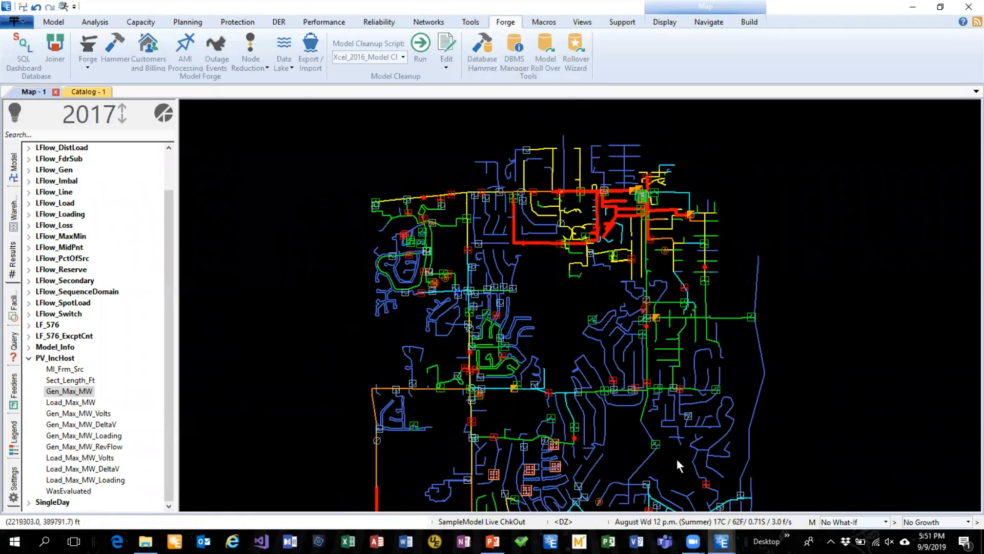
click(811, 523)
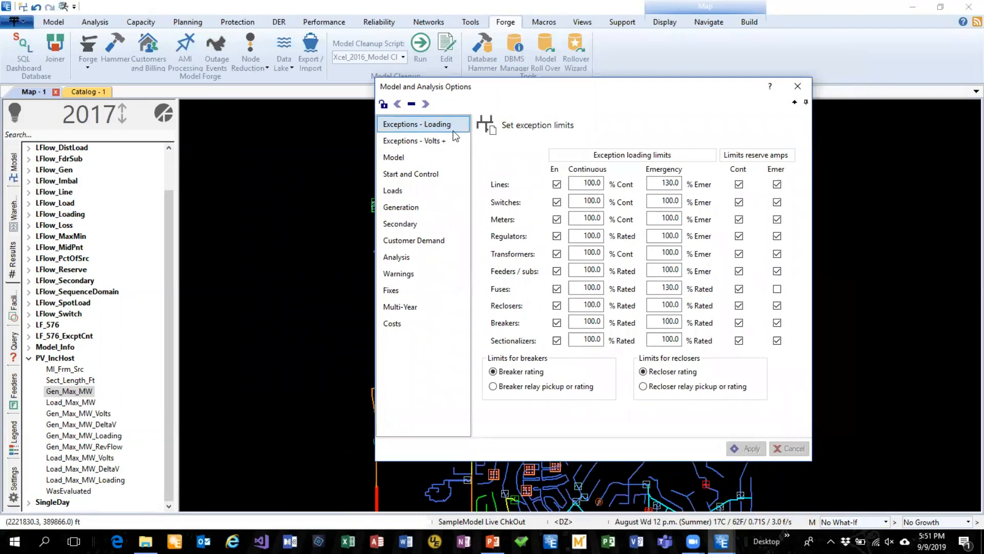
drag(556, 92, 593, 43)
click(443, 209)
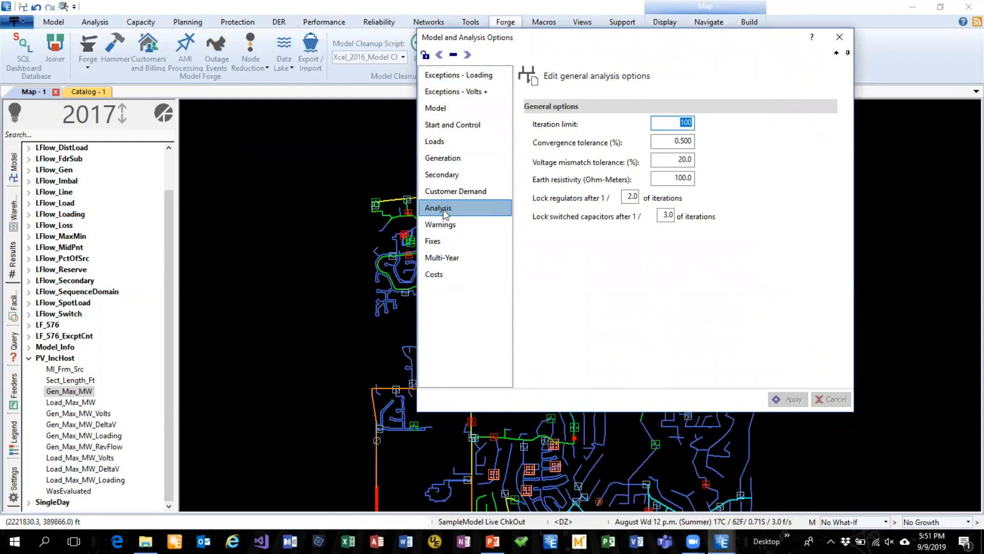
click(445, 244)
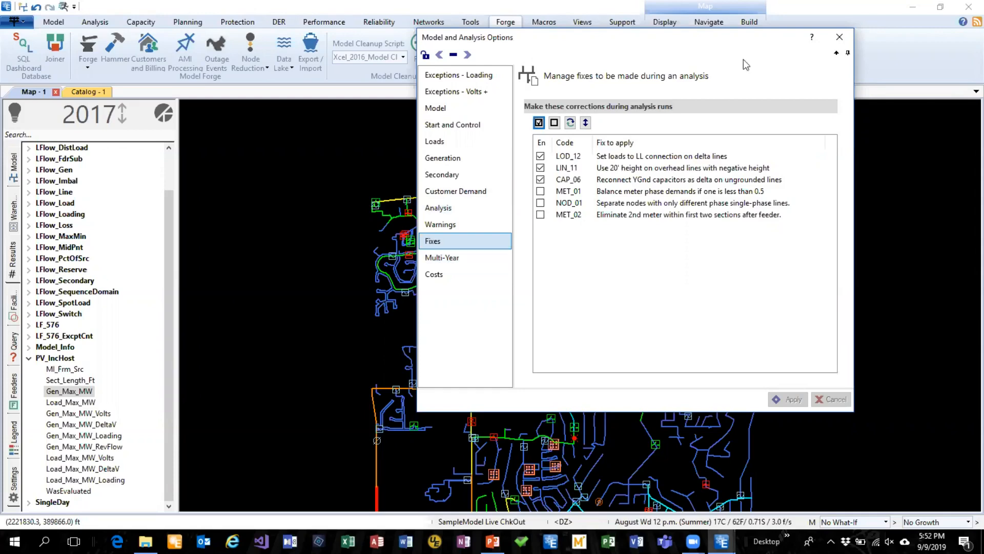
click(837, 38)
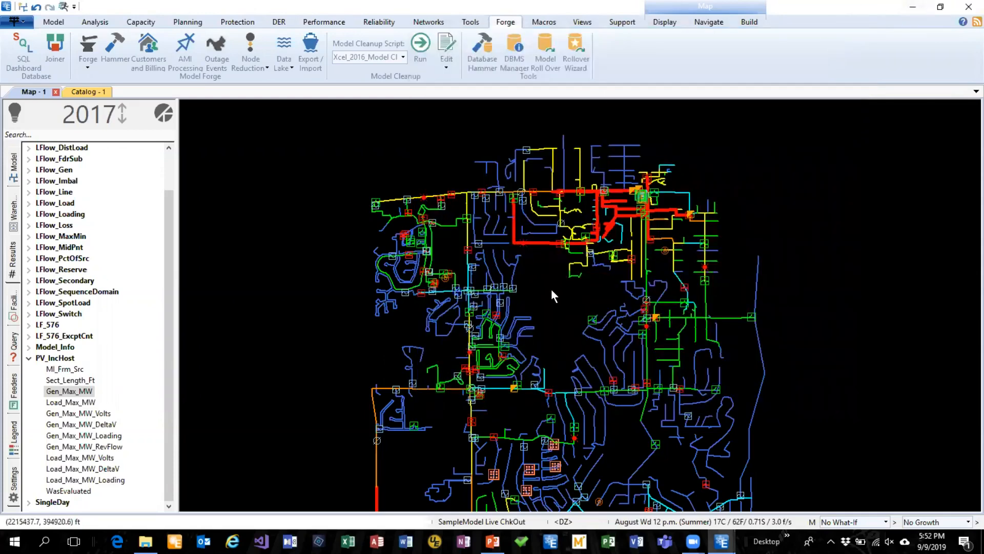
Open section 21931, view its distributed load and general section properties, and close the editor without changes
double_click(551, 152)
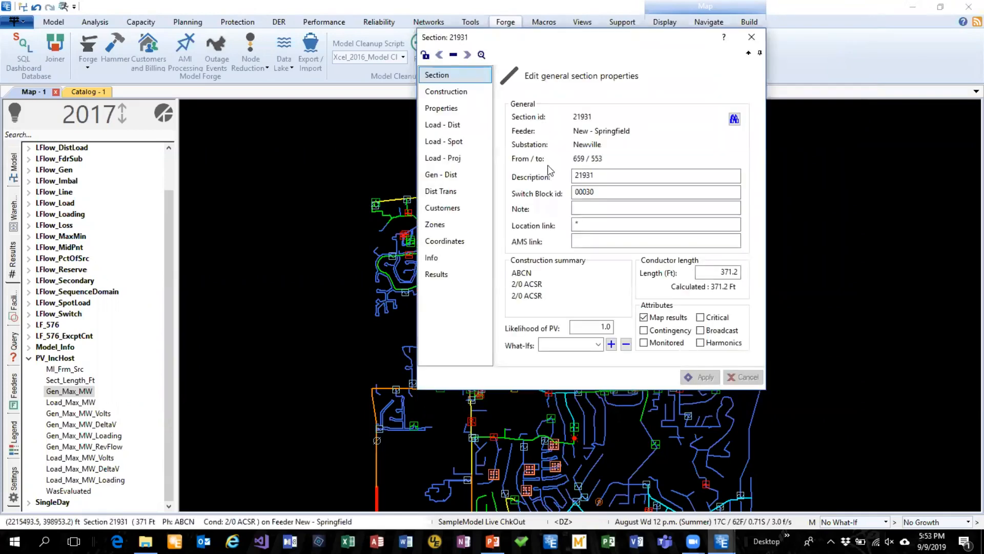
click(451, 126)
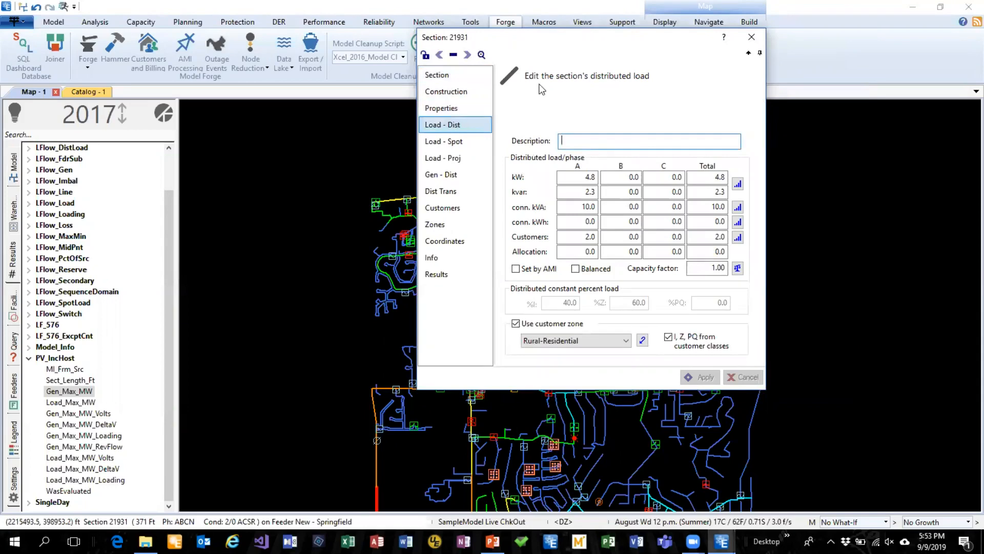
drag(565, 39, 711, 74)
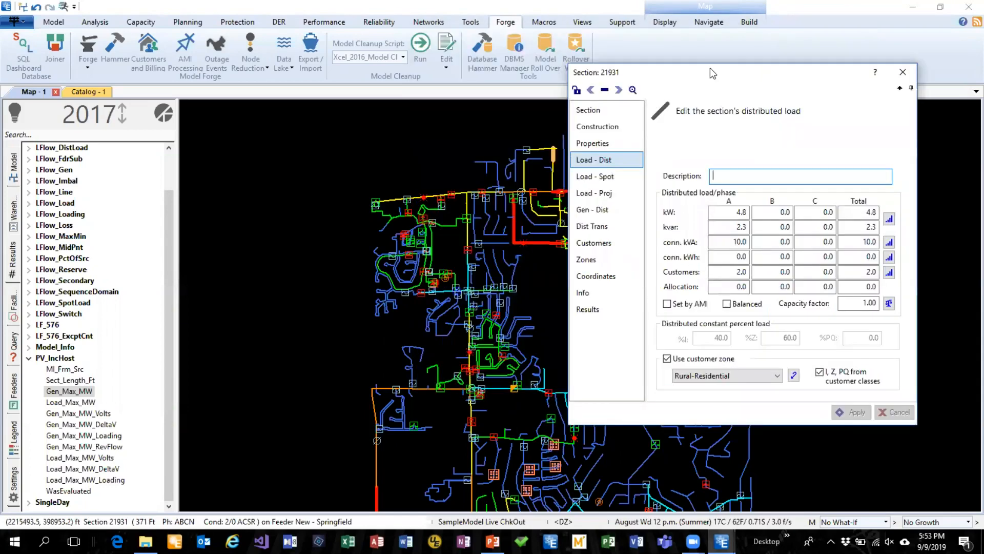
click(596, 115)
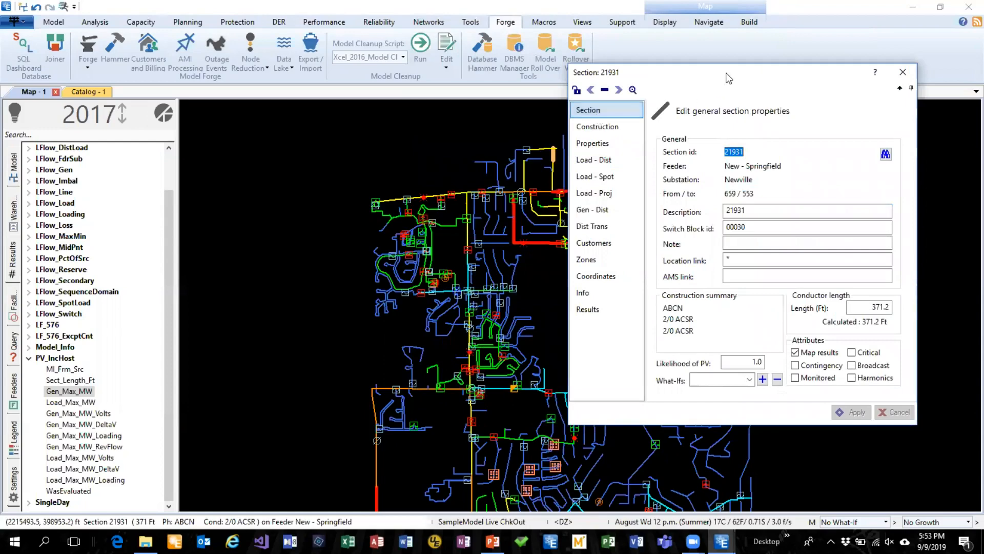
drag(728, 77, 518, 41)
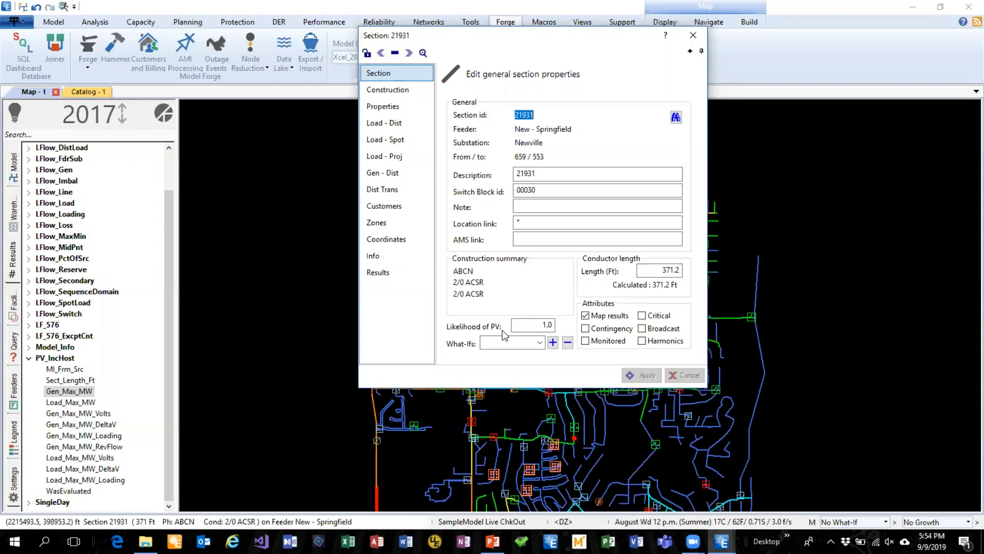
click(693, 35)
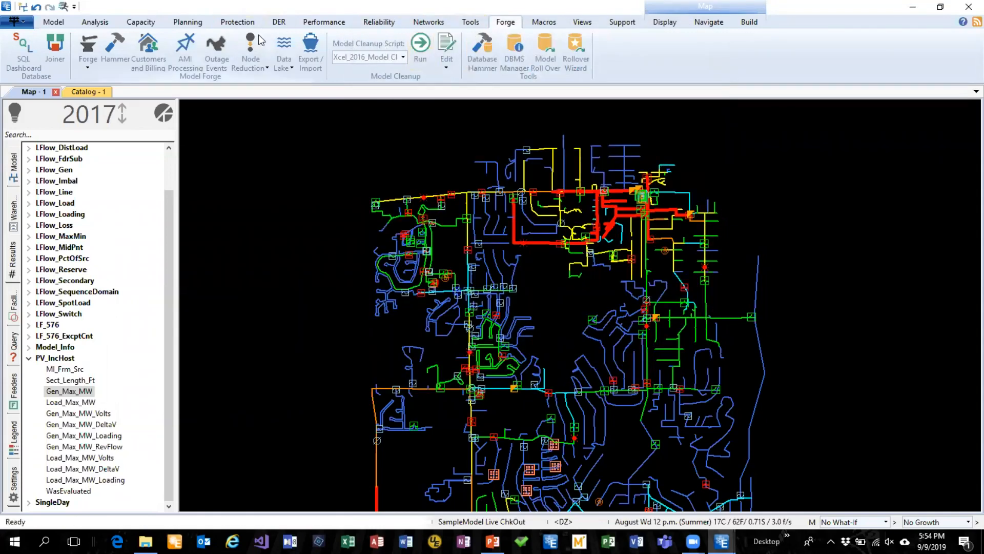
Add 0.3 MW of PV generation to the selected feeders and inspect the placed generators on the map
click(271, 24)
click(292, 51)
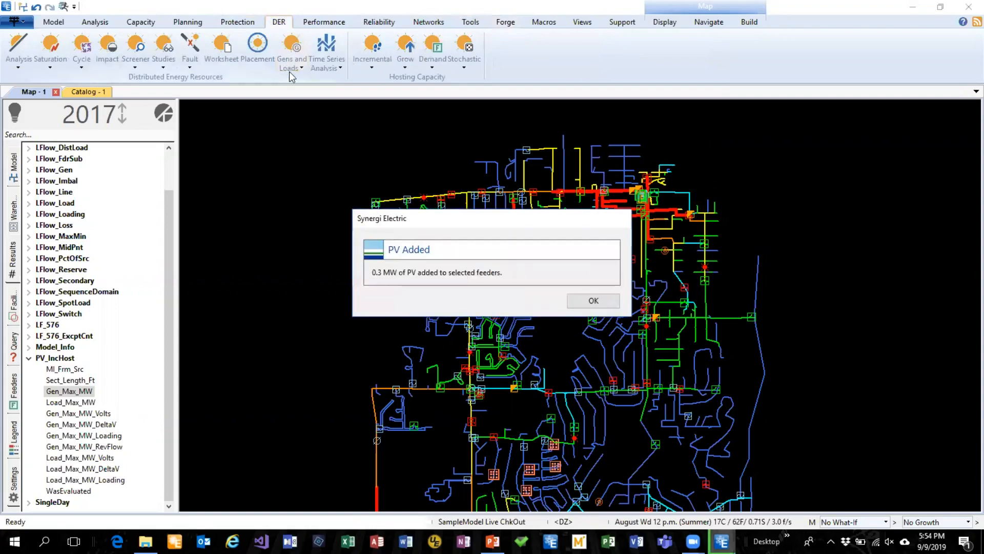
click(593, 301)
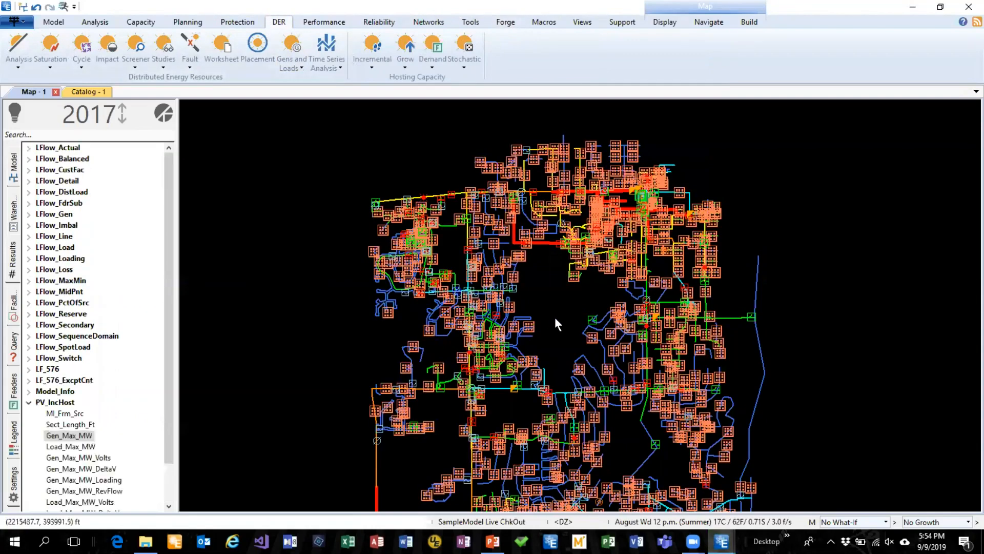
drag(549, 259, 640, 377)
scroll(640, 377, up, 5)
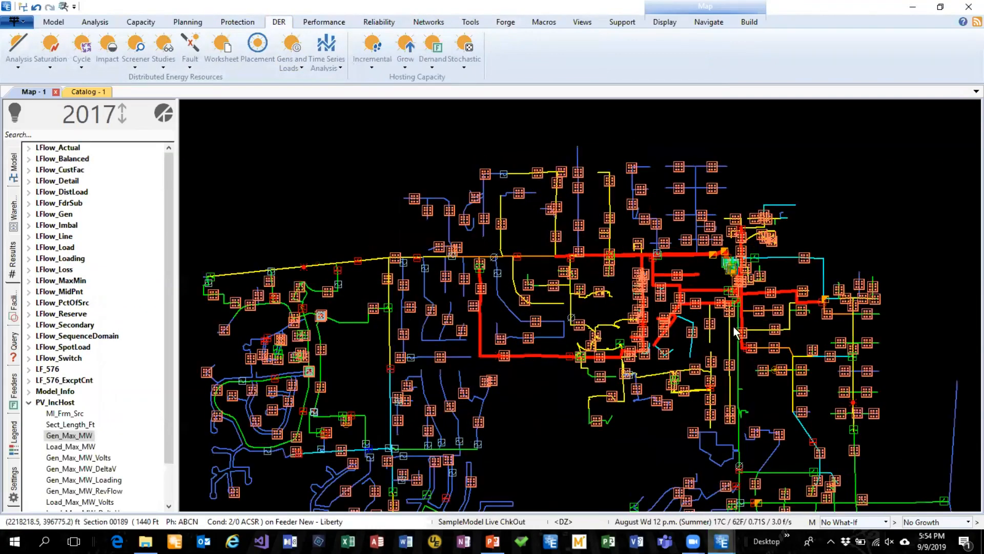
drag(796, 266, 728, 293)
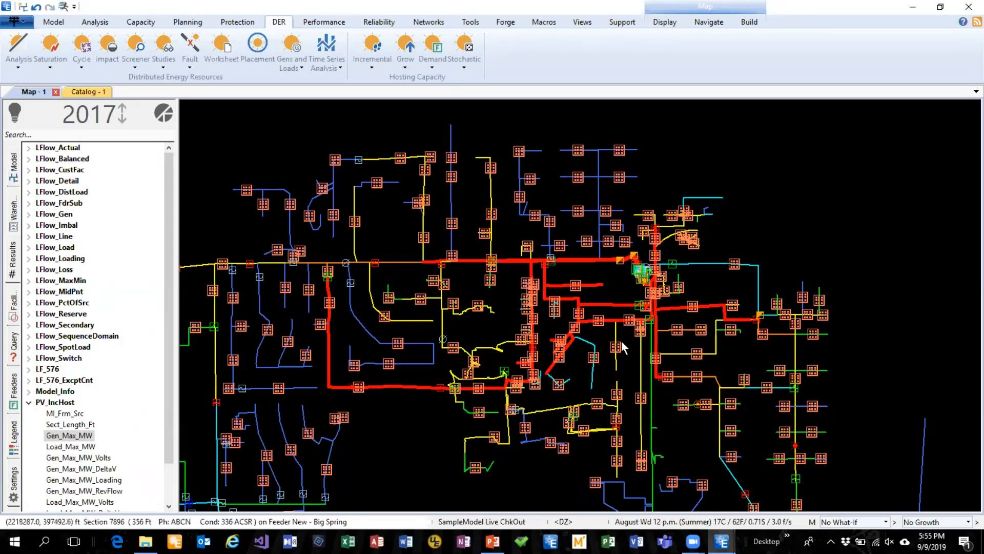
Clear the previously added PV generation through the Generator and Load Manager settings
click(303, 67)
click(306, 92)
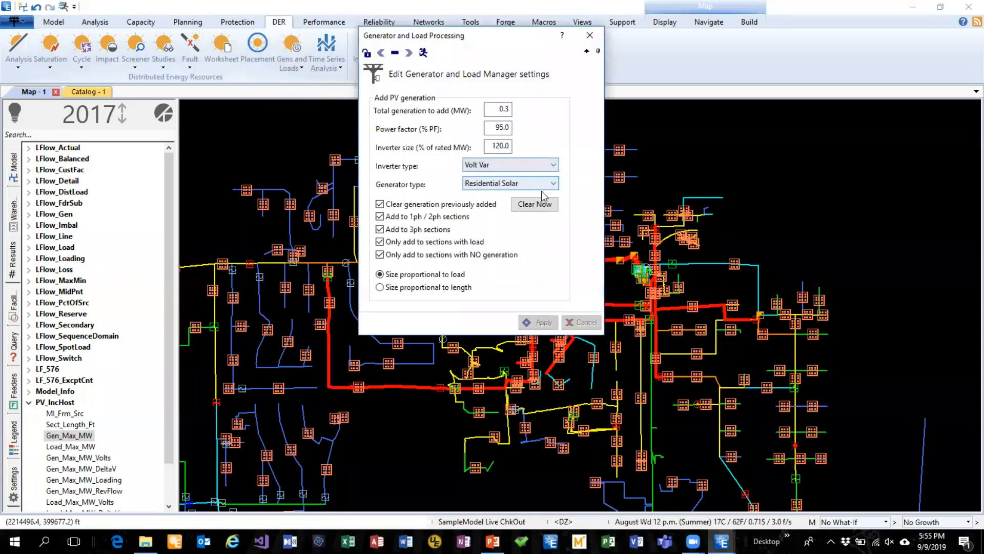
click(525, 207)
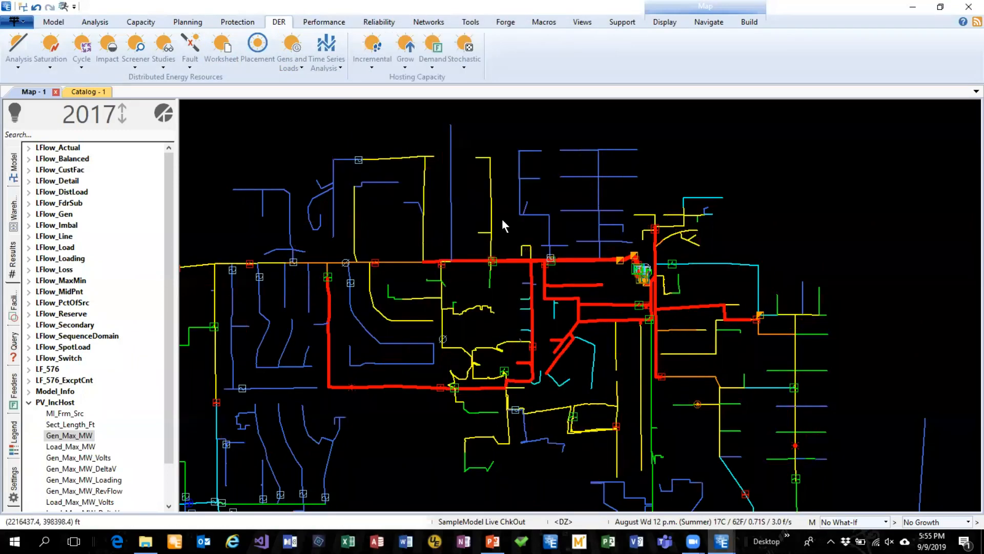
drag(554, 216, 590, 209)
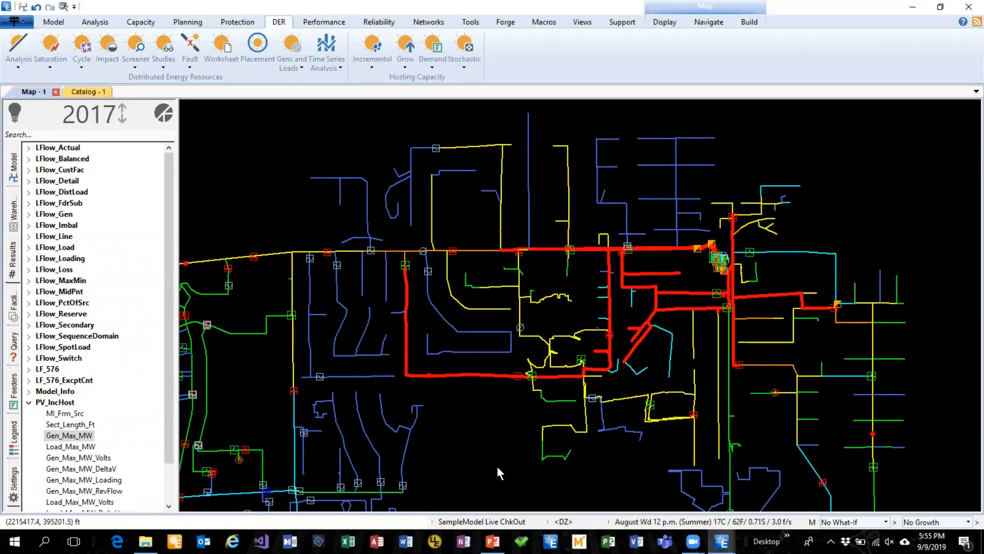
drag(485, 477, 503, 226)
scroll(488, 305, down, 2)
drag(459, 441, 545, 198)
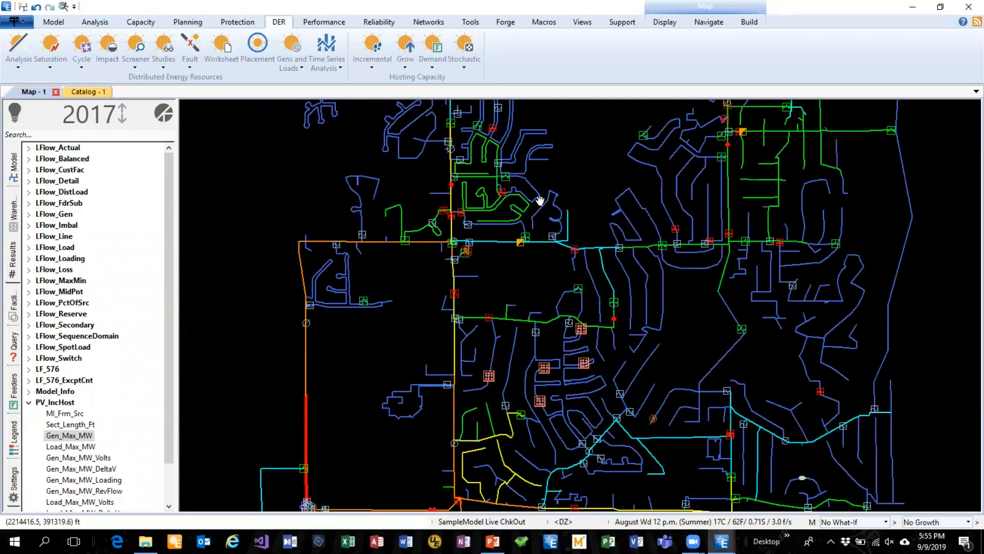
drag(408, 357, 358, 262)
scroll(390, 366, up, 1)
scroll(390, 365, up, 3)
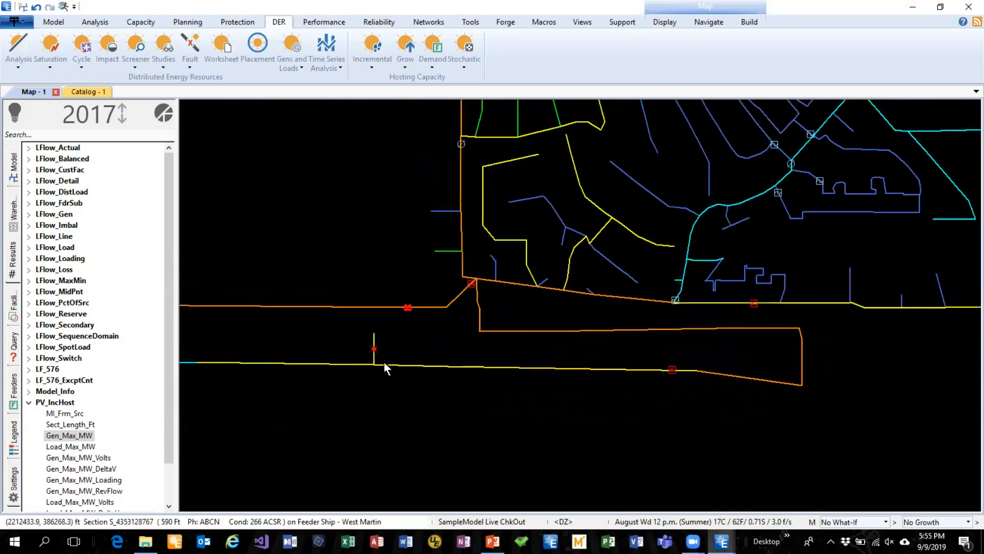
drag(385, 343, 493, 339)
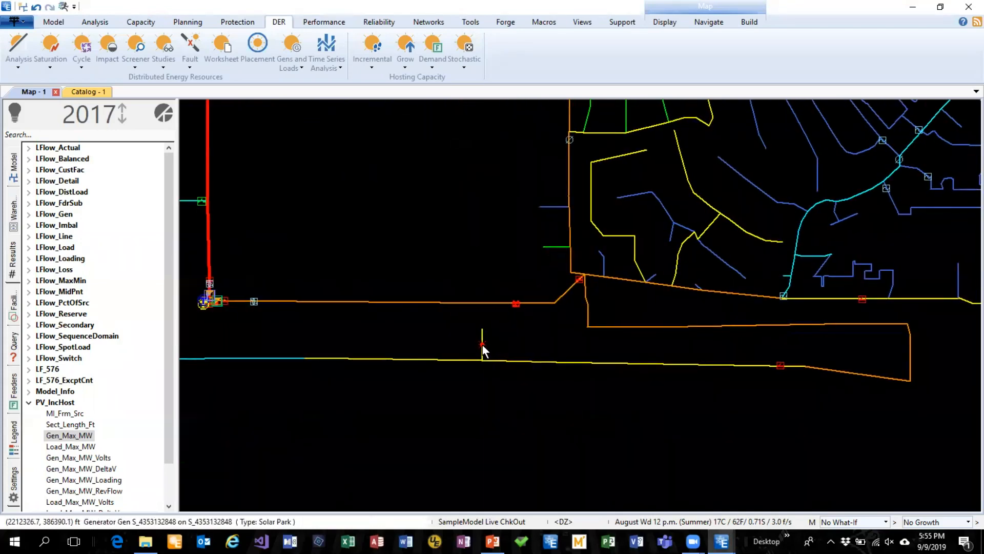
double_click(481, 343)
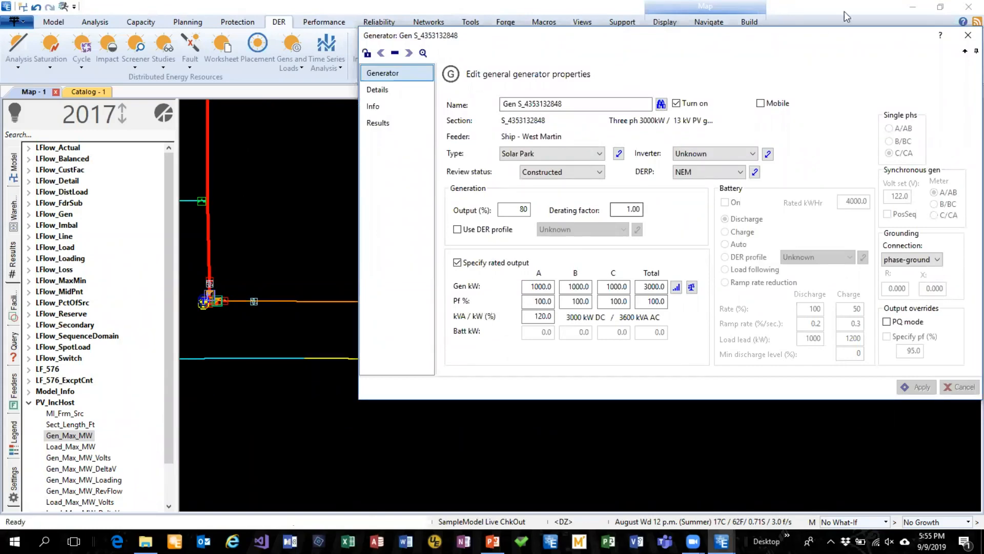
drag(870, 39, 570, 357)
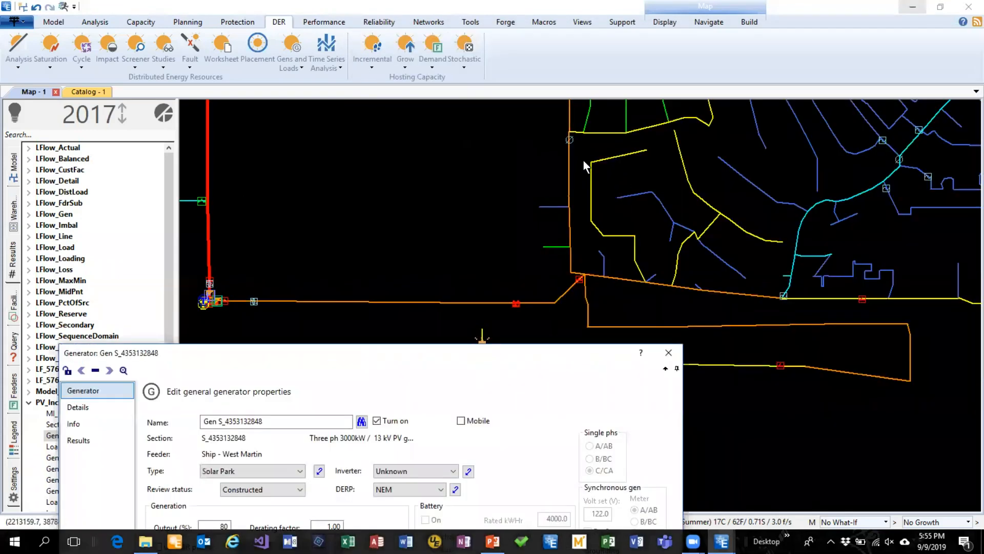
Open section 21483 on feeder Ship - West Martin, view its general properties, and close the editor without changes
double_click(569, 163)
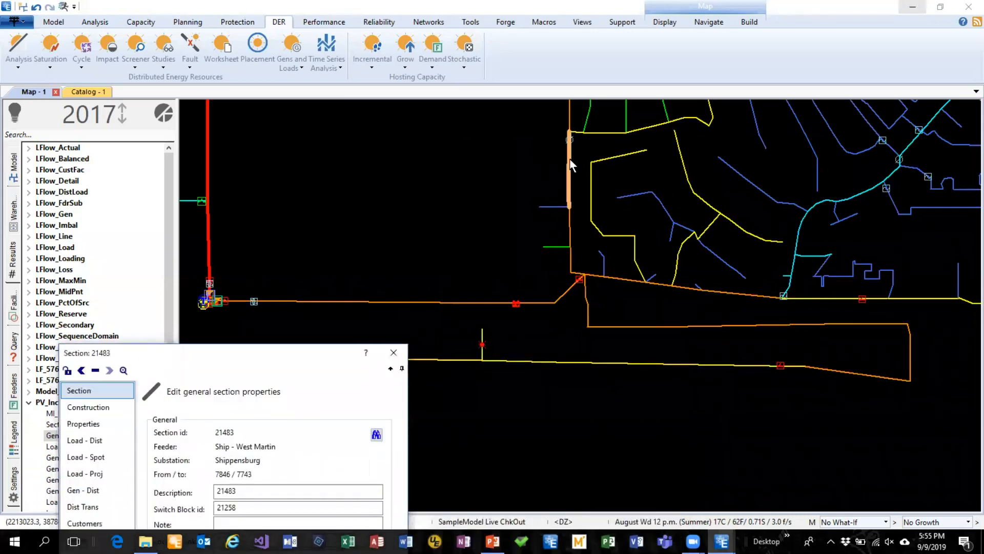
drag(259, 357, 462, 79)
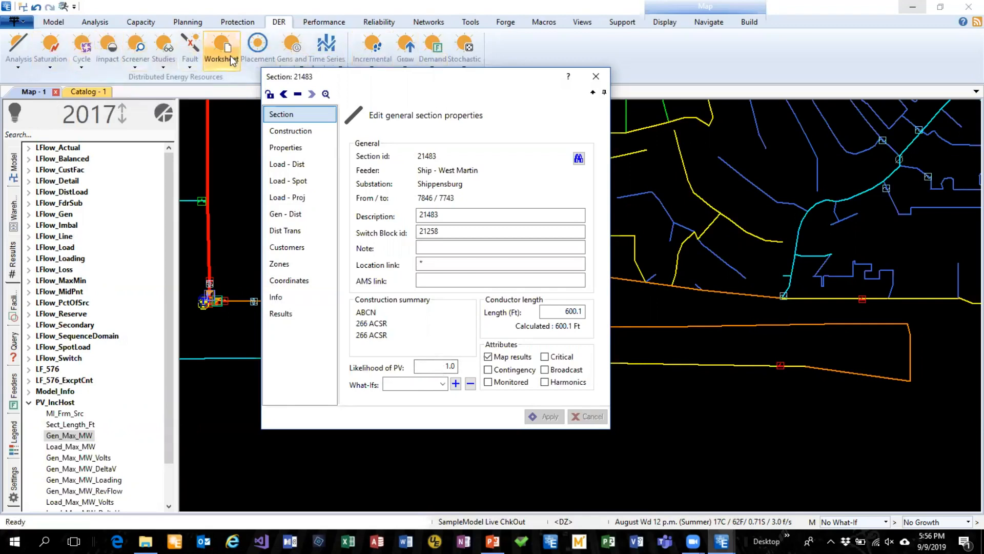
drag(371, 74, 389, 86)
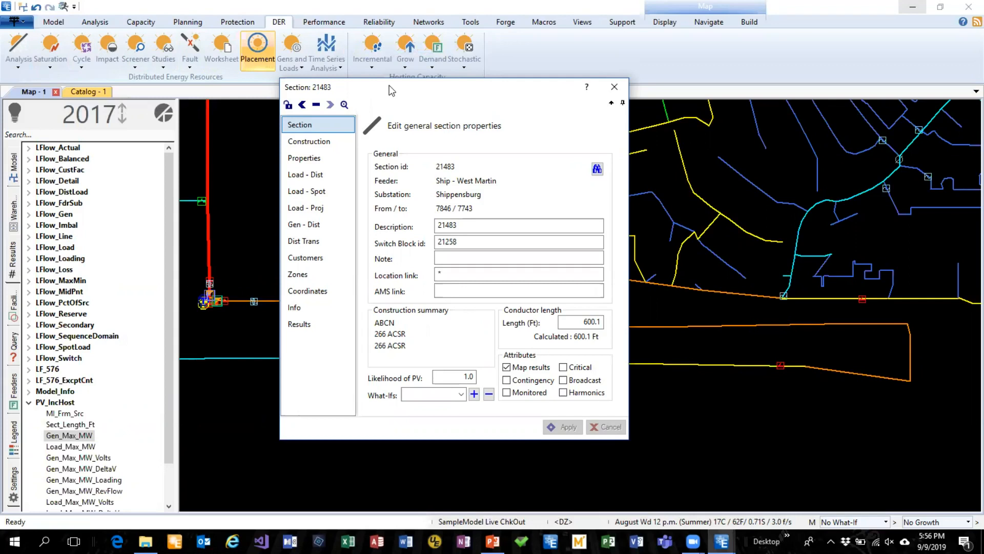
key(Escape)
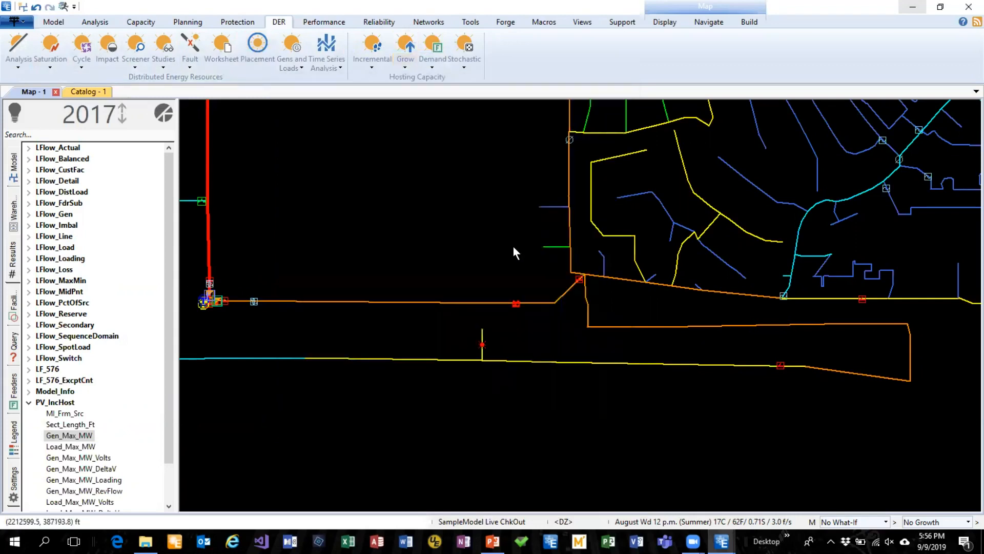
double_click(482, 343)
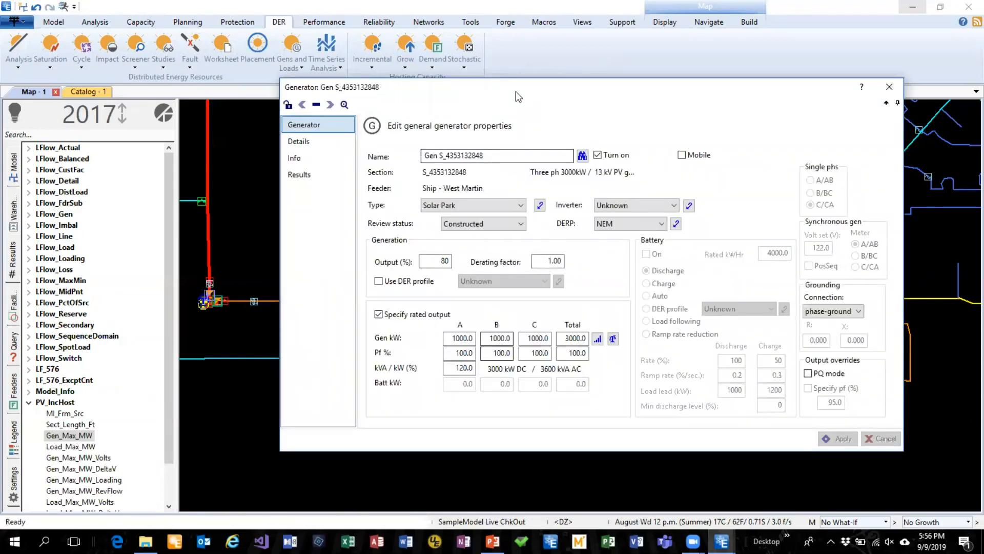
drag(516, 92, 414, 39)
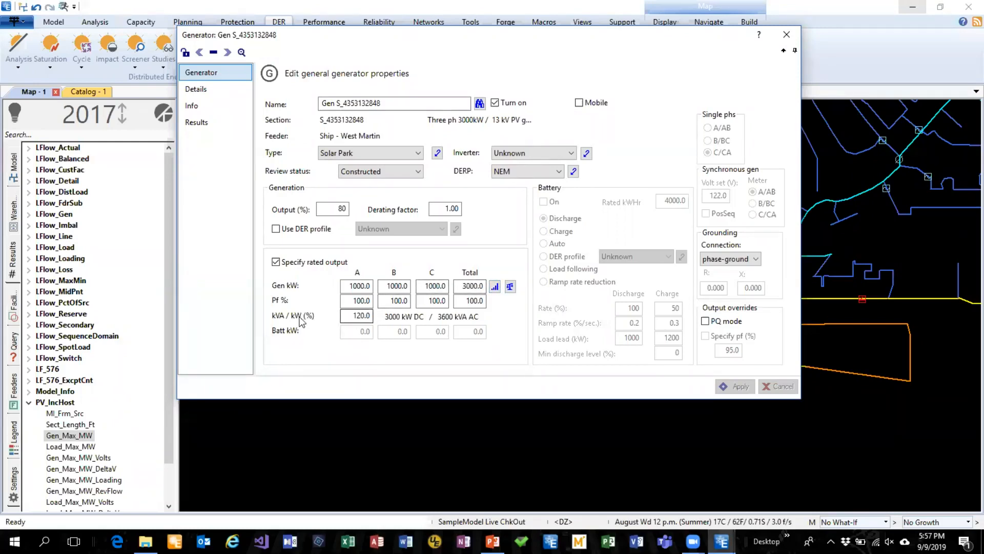
click(358, 316)
double_click(358, 316)
text(.5)
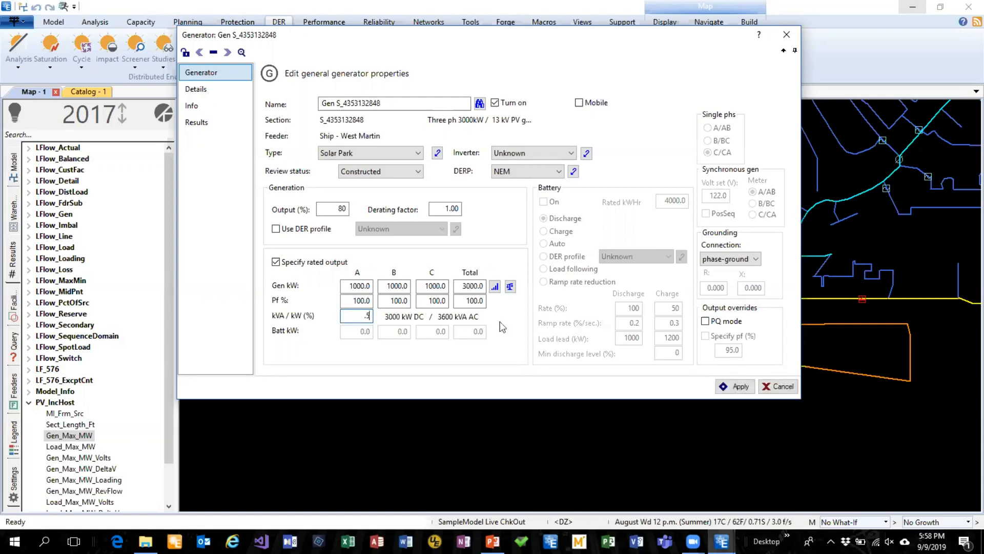
click(745, 387)
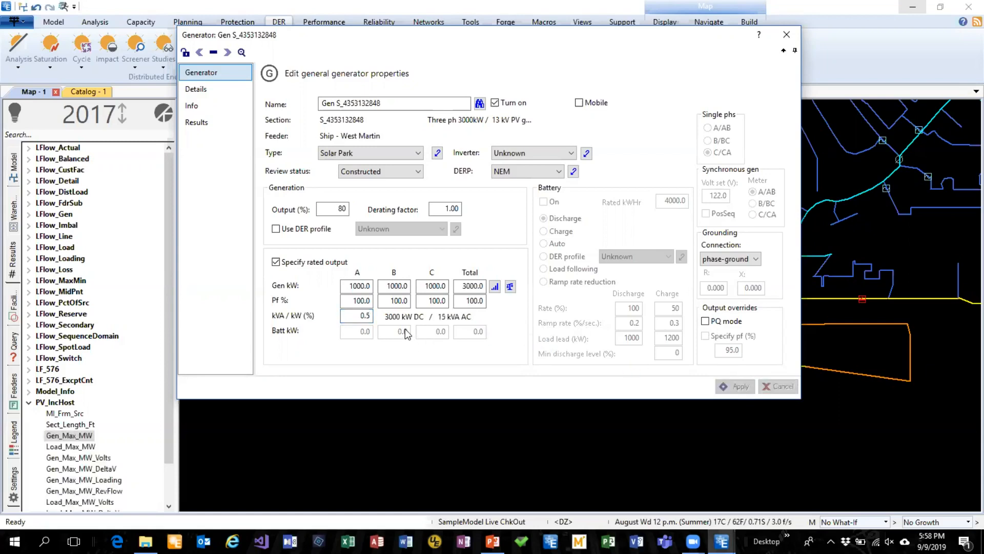
Set the generator's kVA / kW ratio to 50 %, apply it, and close the generator editor
double_click(359, 315)
text(50)
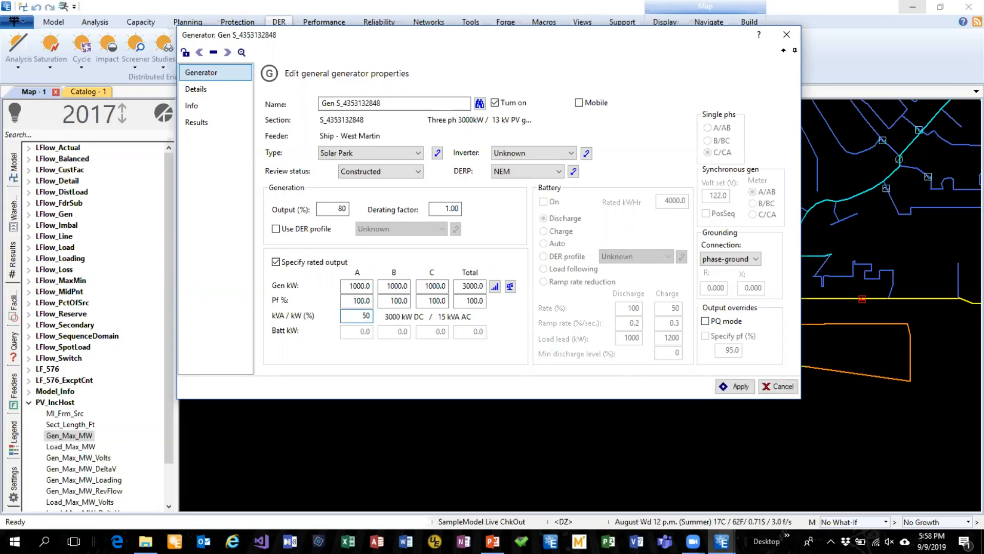
click(721, 384)
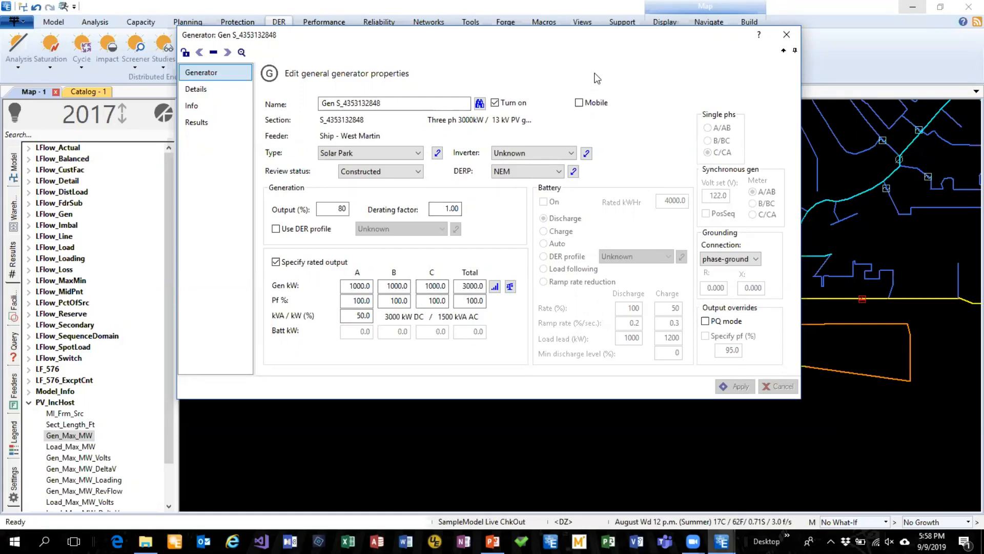
click(786, 35)
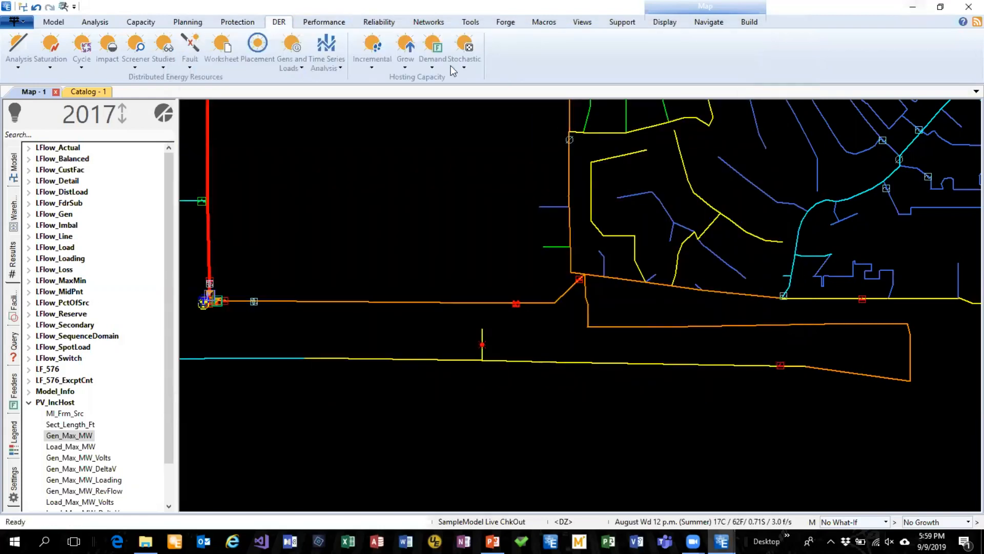
Restore the maximized Synergi window to a smaller floating window on the desktop and show the Forge tools
double_click(180, 12)
drag(180, 12, 211, 66)
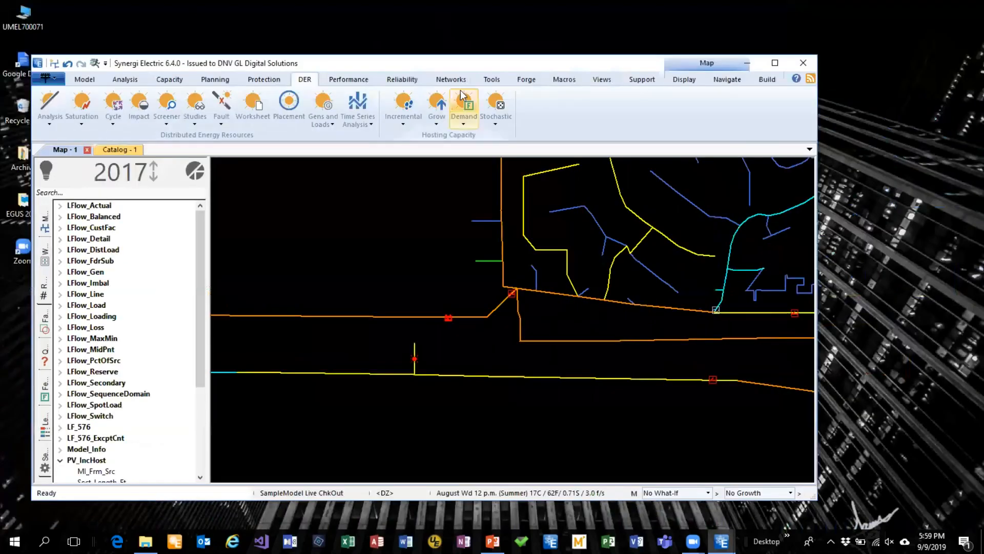
click(562, 79)
click(532, 84)
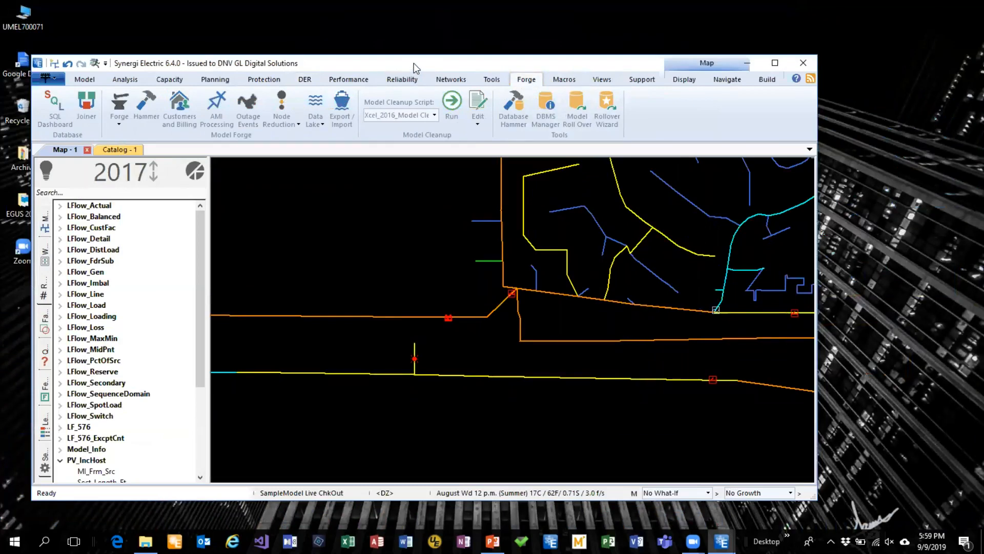
Open the EA Automation wizard, review its engineering analyses, years and results options, and close it without running anything
drag(414, 63, 432, 55)
click(579, 74)
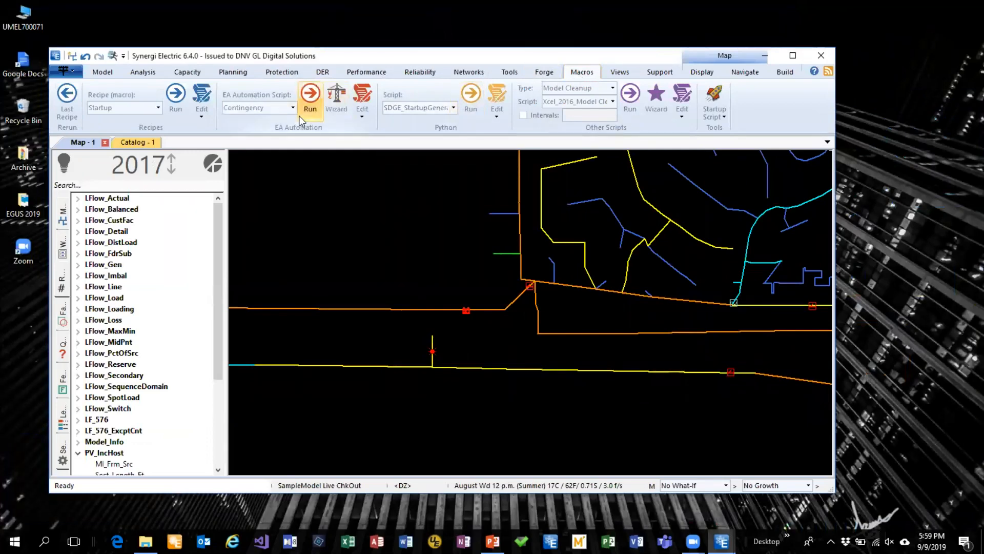
click(336, 107)
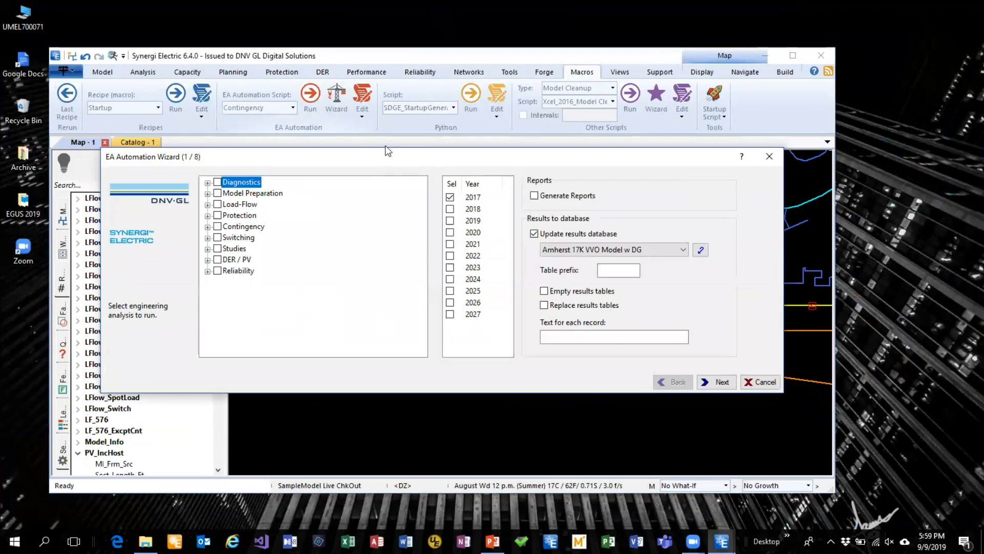
drag(385, 148, 439, 93)
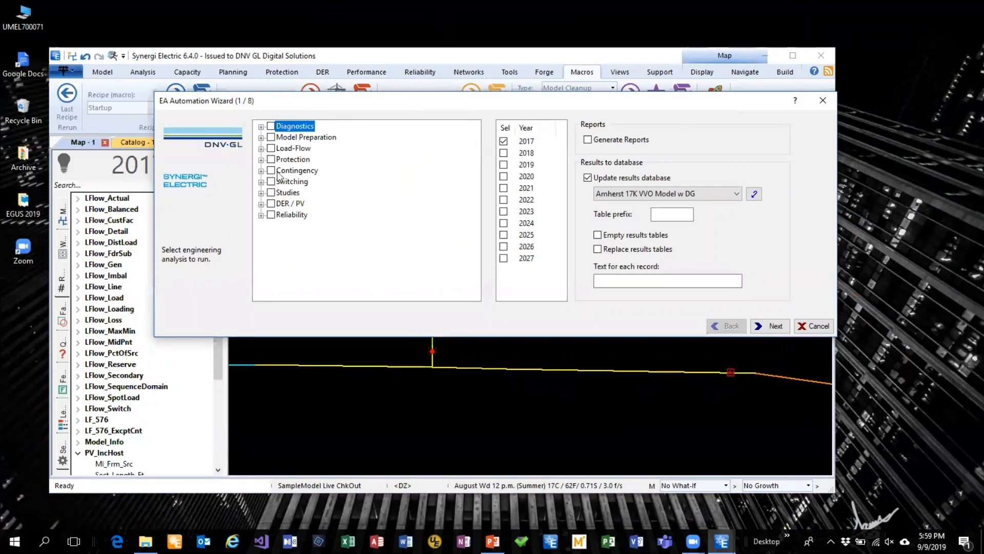
drag(393, 114, 373, 157)
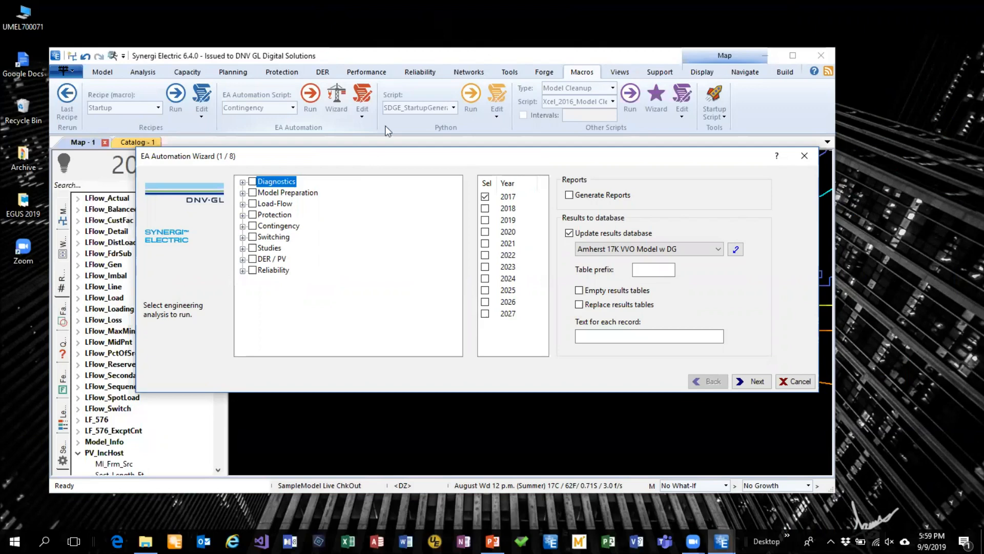
drag(491, 157, 520, 171)
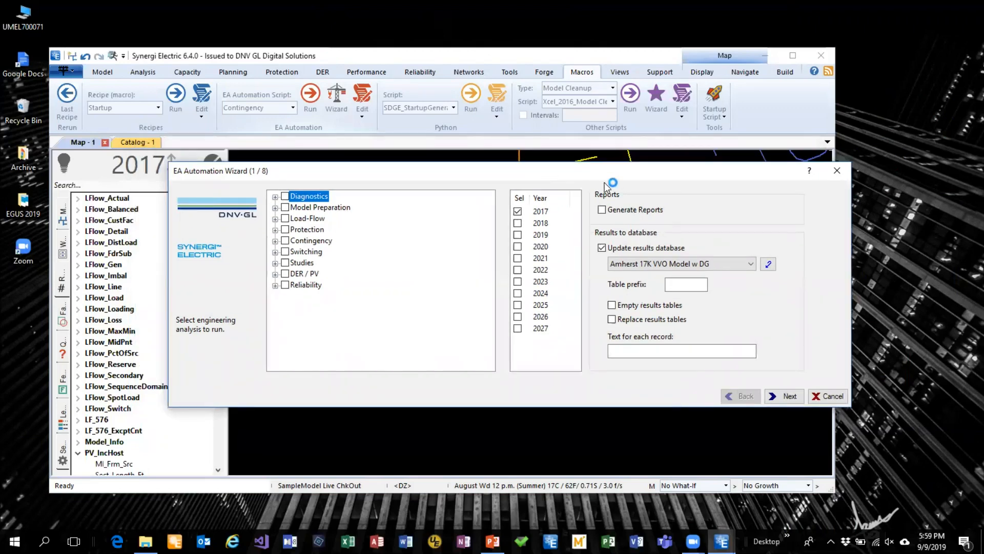
click(837, 170)
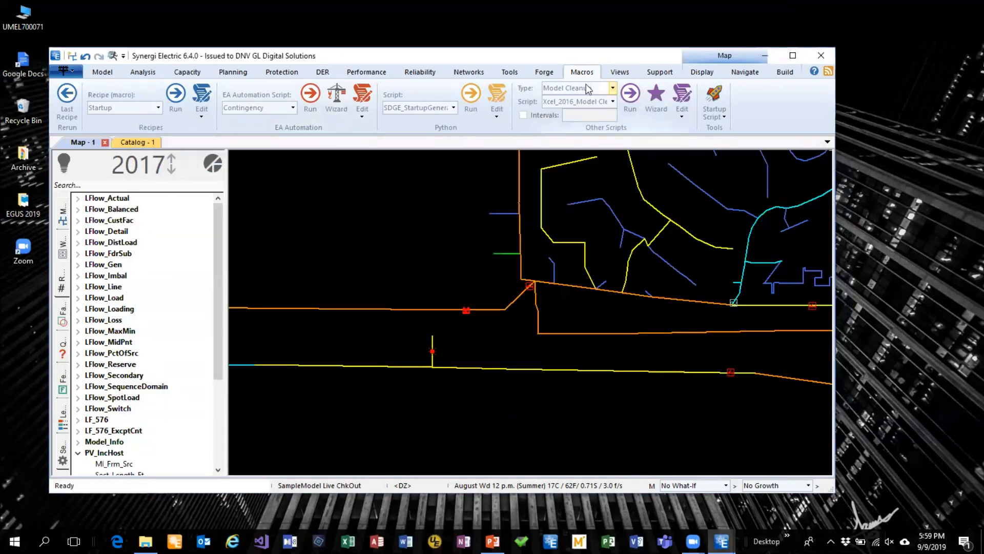
drag(657, 57, 689, 42)
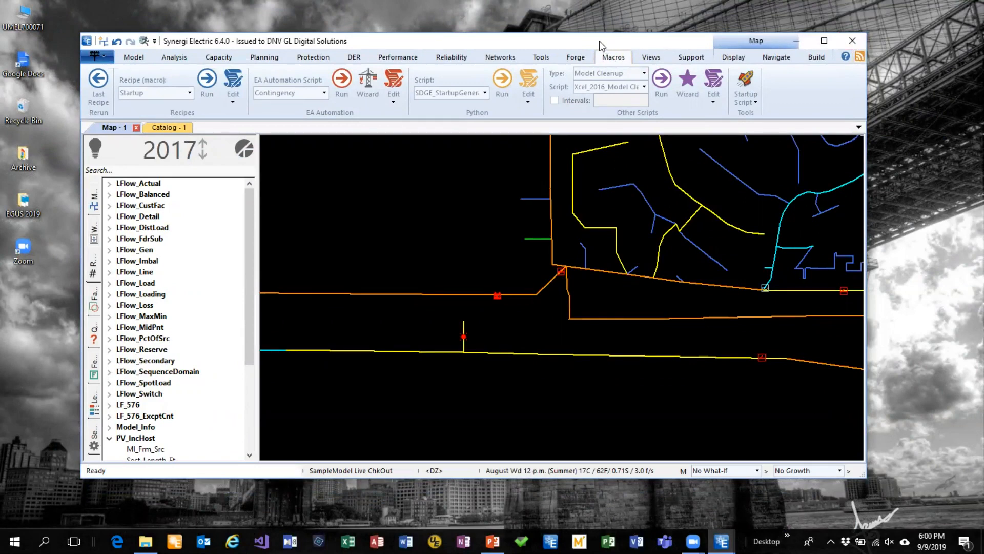
drag(598, 41, 583, 61)
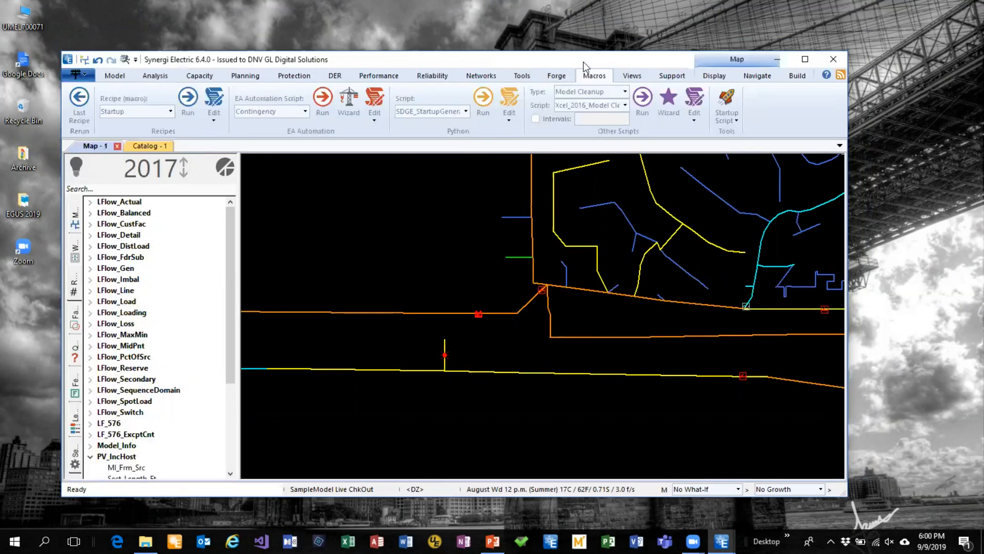
drag(584, 66, 554, 47)
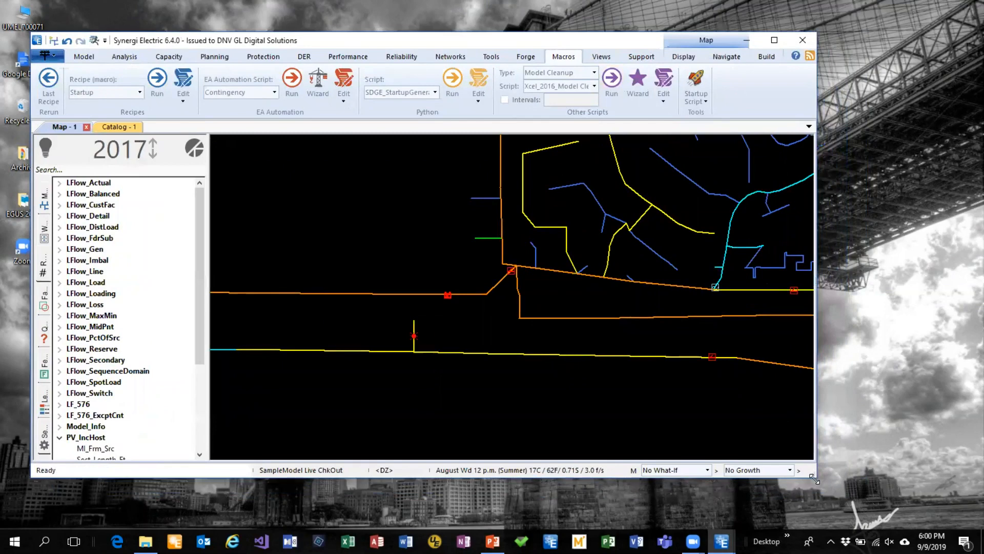
drag(814, 478, 875, 510)
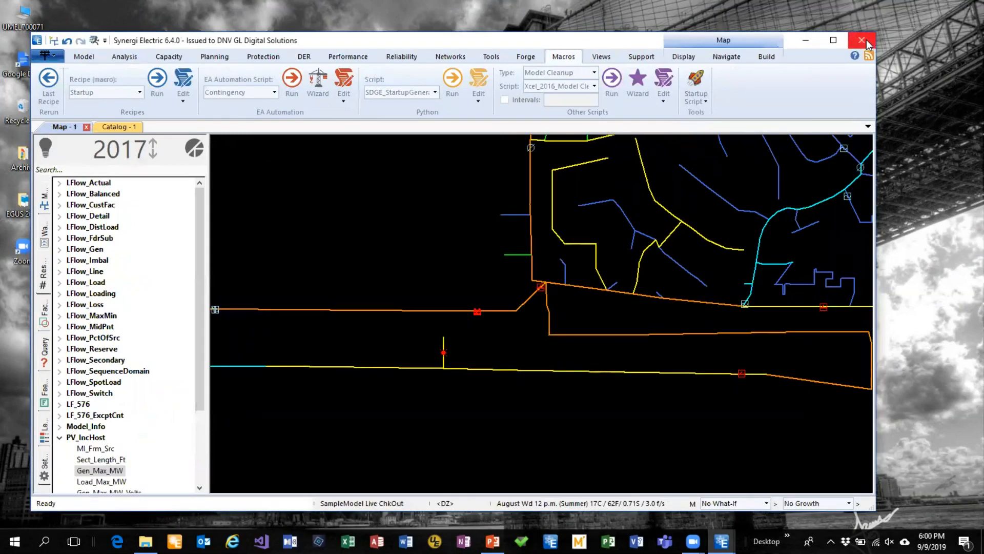